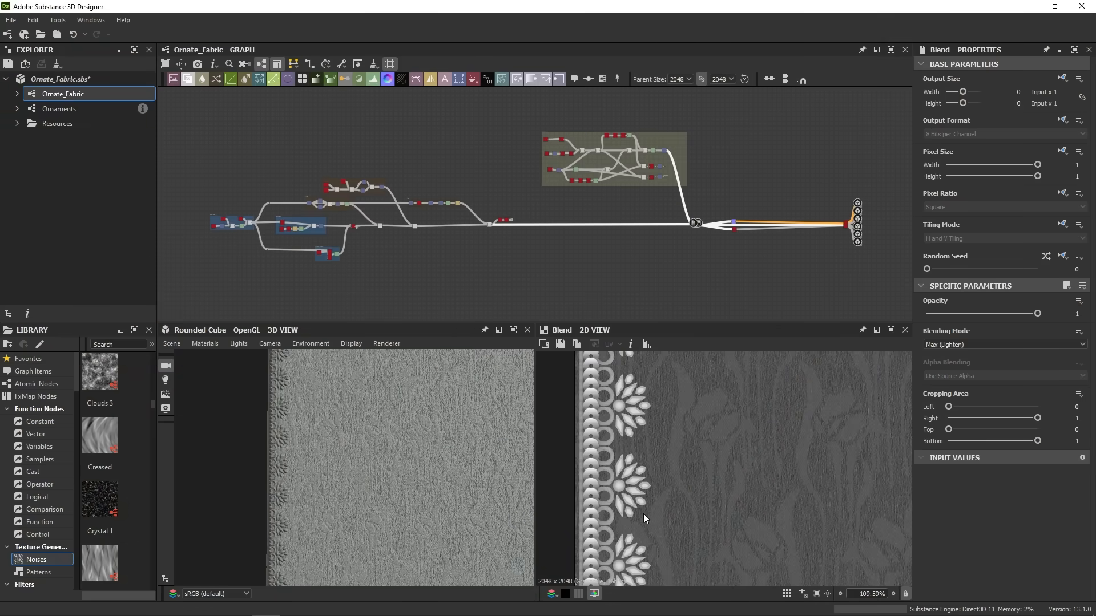
# Step: Examine the fabric's ornamental trim up close in the 2D and 3D views under different lighting angles
pyautogui.scroll(2, 644, 516)
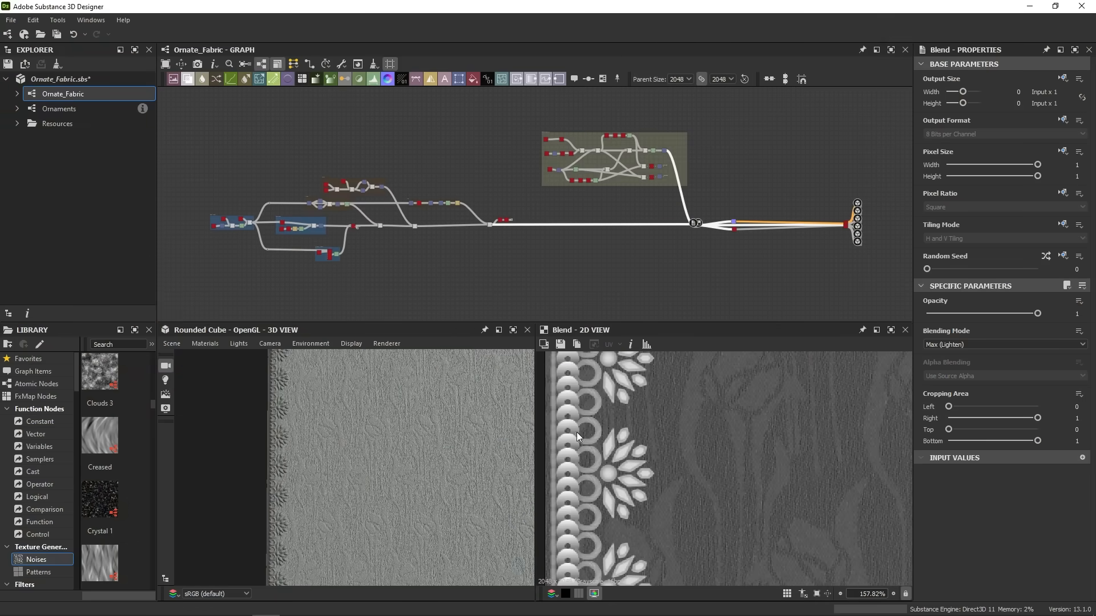
pyautogui.scroll(1, 348, 541)
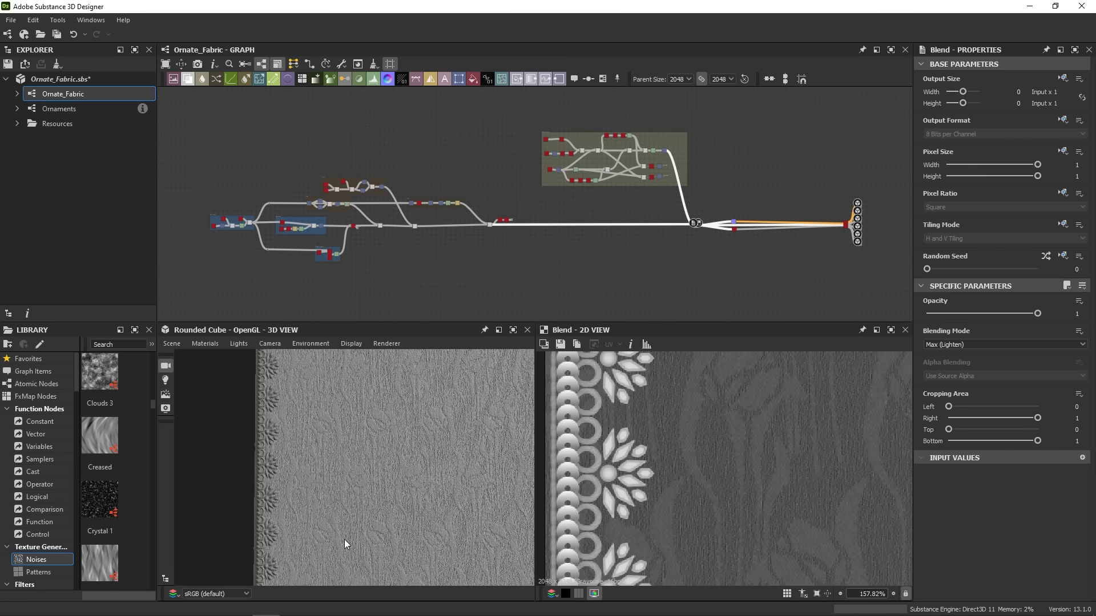
pyautogui.scroll(3, 204, 418)
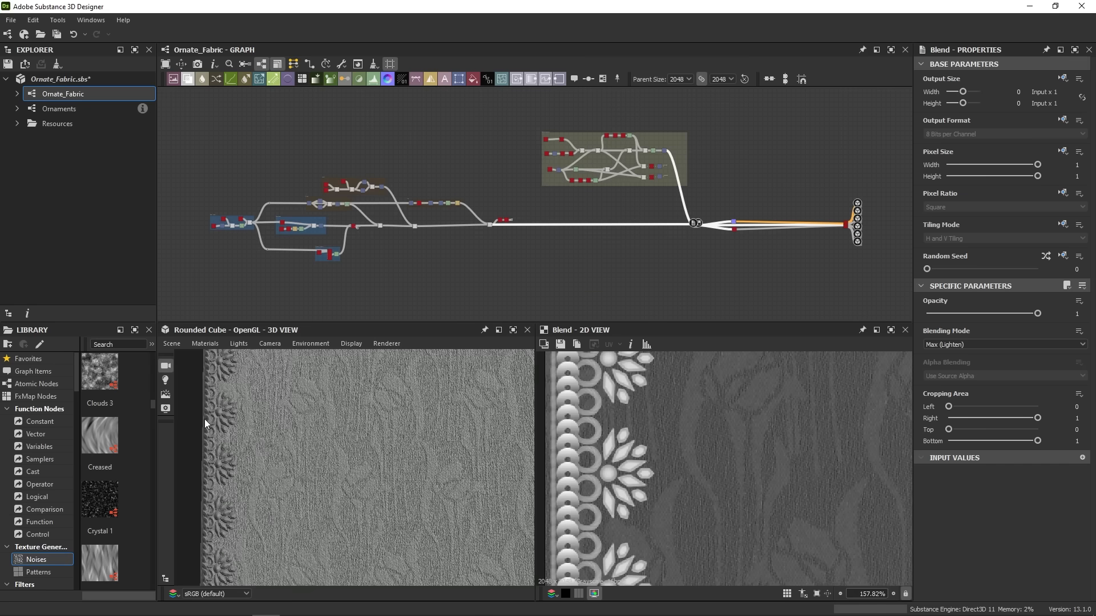
pyautogui.scroll(4, 253, 422)
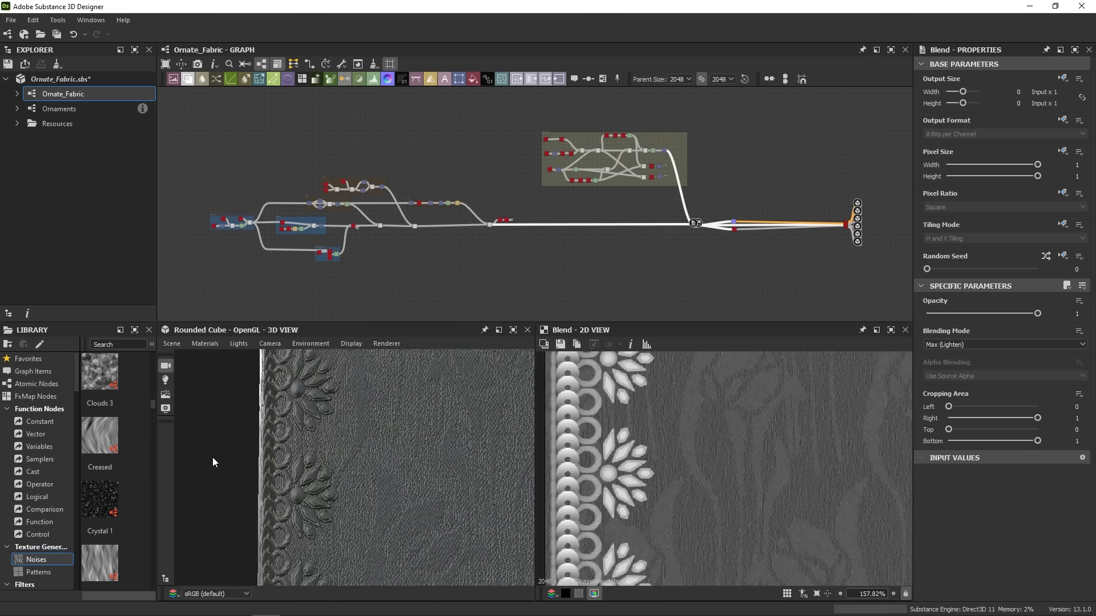
pyautogui.keyDown('ctrl'); pyautogui.keyDown('shift'); pyautogui.moveTo(316, 476); pyautogui.dragTo(283, 485, button='right'); pyautogui.keyUp('shift'); pyautogui.keyUp('ctrl')
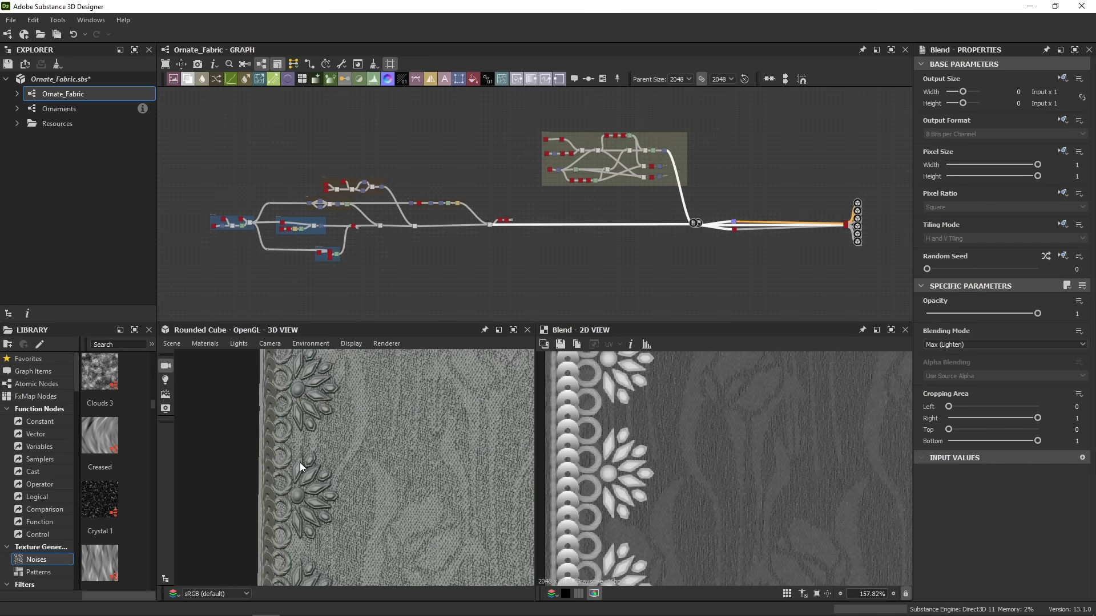
pyautogui.moveTo(305, 464)
pyautogui.mouseDown()
pyautogui.moveTo(323, 464)
pyautogui.moveTo(307, 462)
pyautogui.mouseUp()
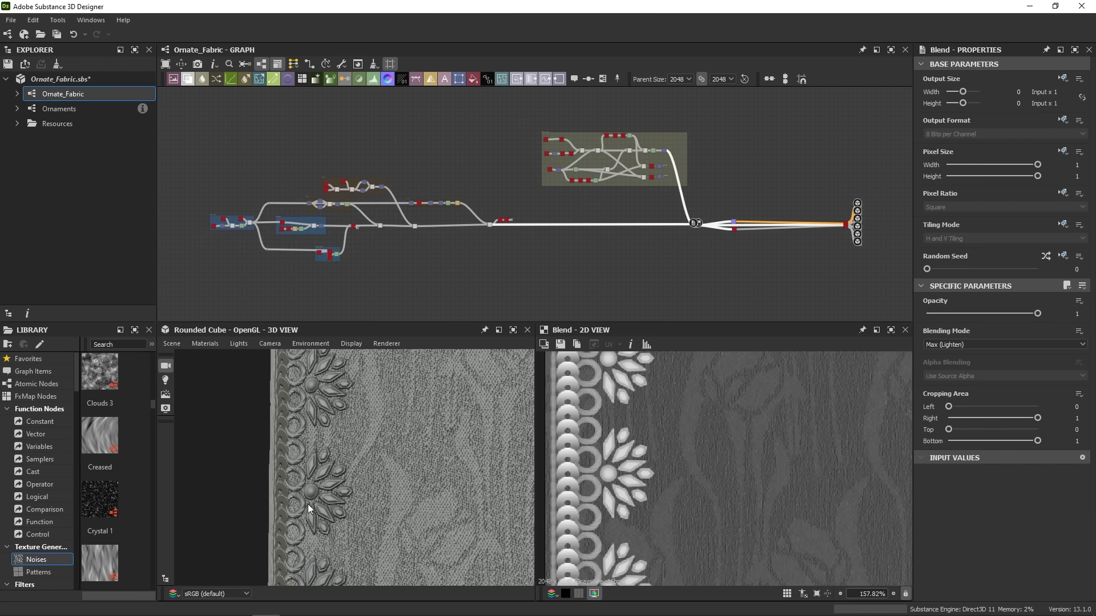
pyautogui.scroll(5, 307, 504)
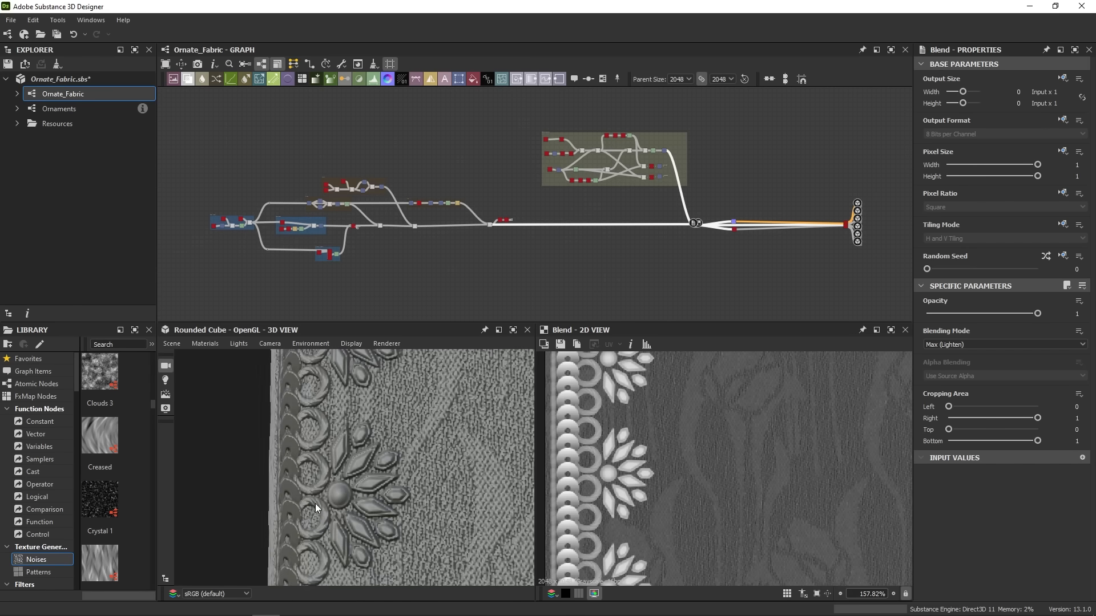
pyautogui.keyDown('ctrl'); pyautogui.keyDown('shift'); pyautogui.moveTo(315, 504); pyautogui.dragTo(333, 445, button='right'); pyautogui.keyUp('shift'); pyautogui.keyUp('ctrl')
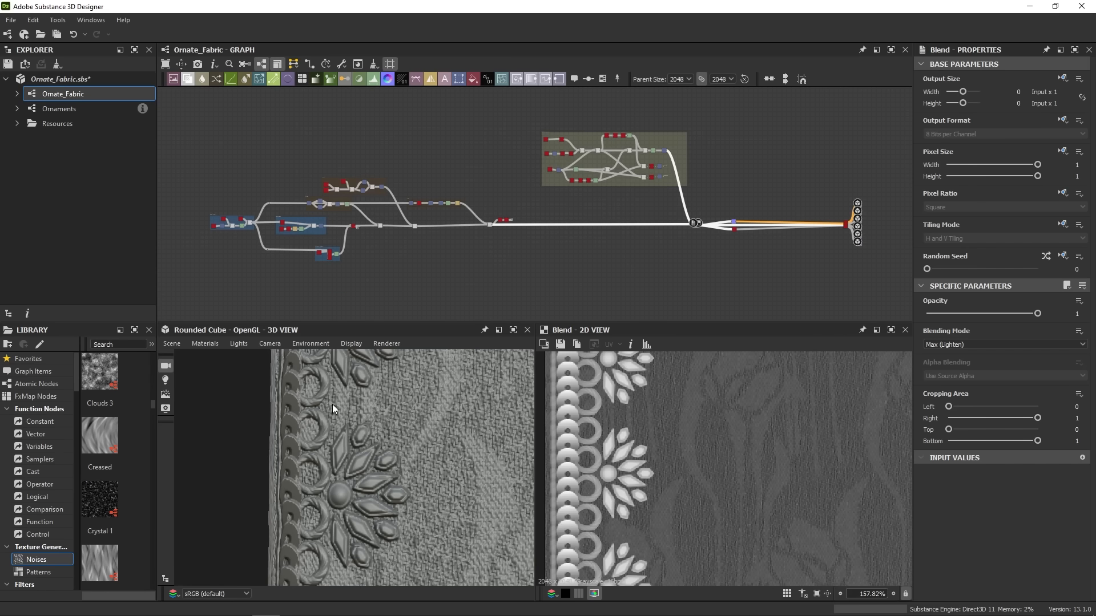
# Step: Locate the Threshold node that produces the trim mask and preview its output
pyautogui.scroll(5, 449, 266)
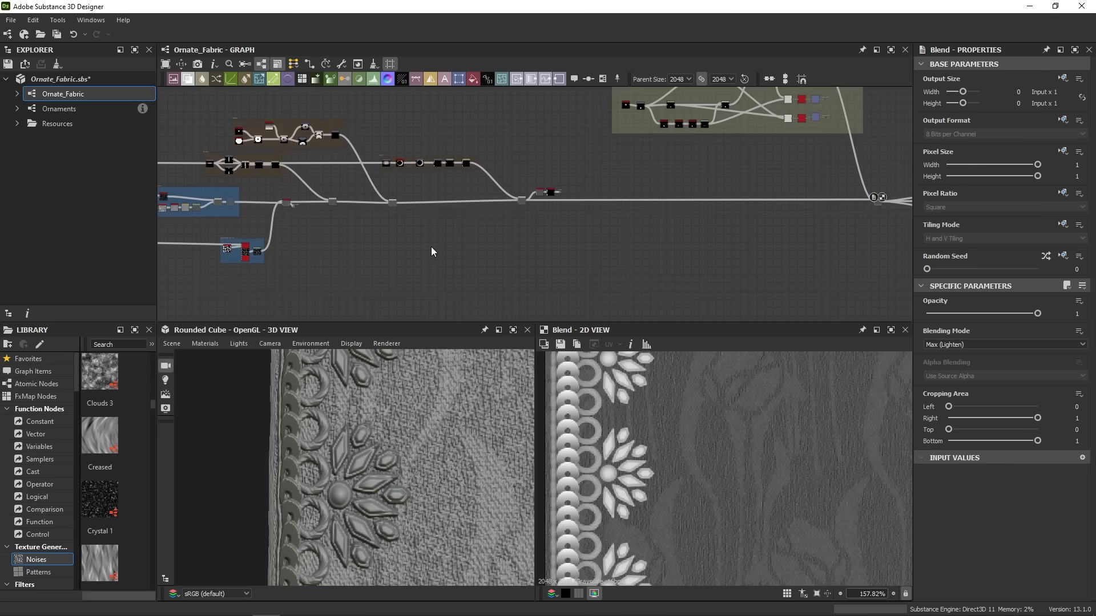
pyautogui.moveTo(447, 215); pyautogui.dragTo(355, 247, button='middle')
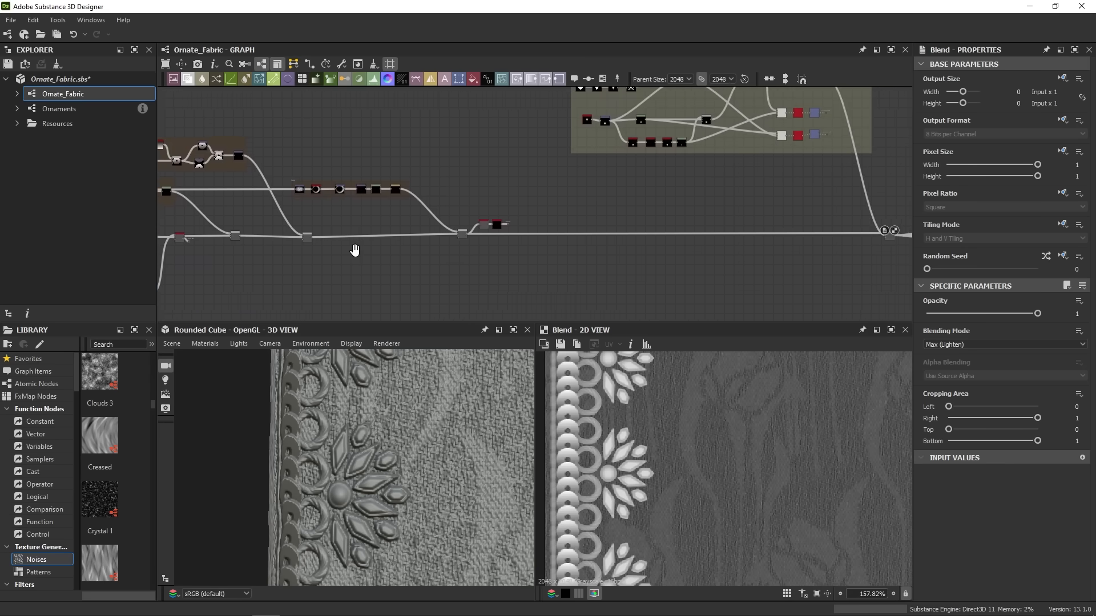
pyautogui.scroll(5, 417, 224)
pyautogui.click(479, 227)
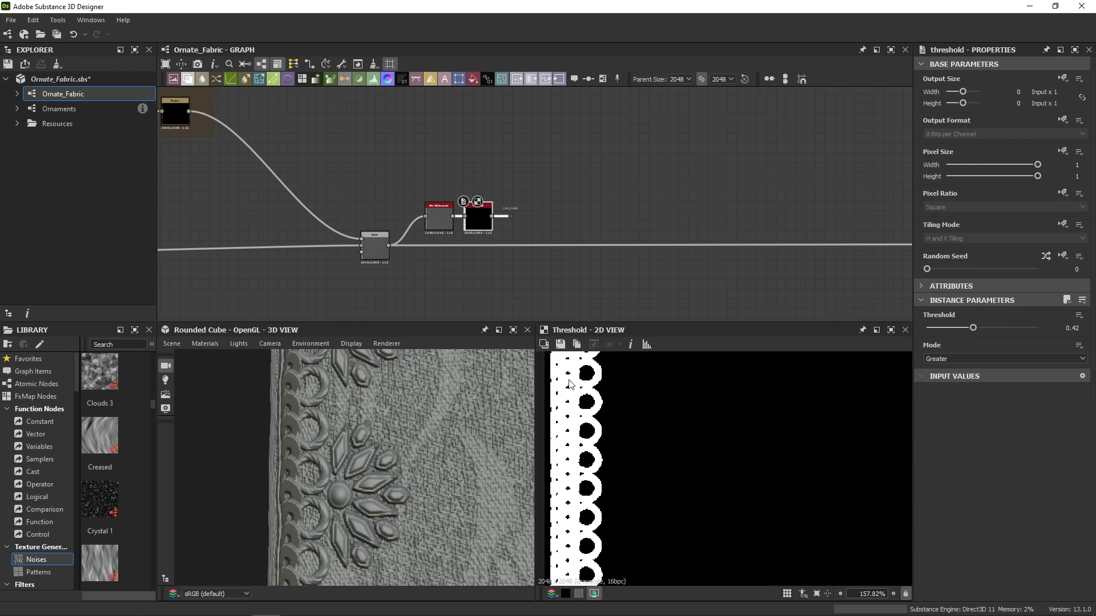
pyautogui.moveTo(583, 195); pyautogui.dragTo(525, 186, button='middle')
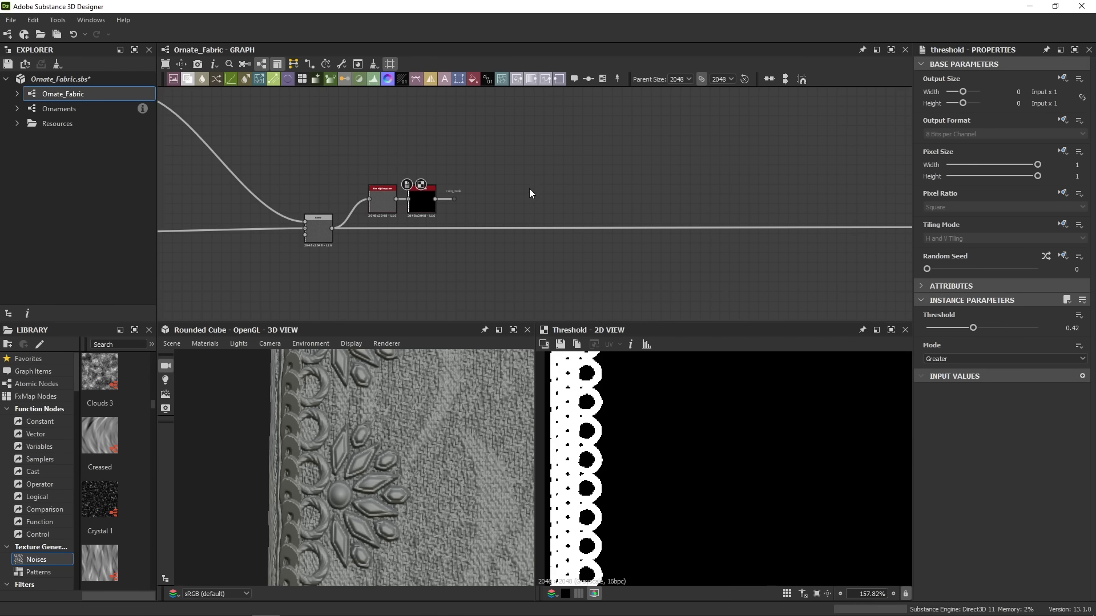
pyautogui.press('space')
pyautogui.write('bl')
pyautogui.press('Return')
pyautogui.scroll(2, 465, 198)
pyautogui.moveTo(450, 199); pyautogui.dragTo(276, 248)
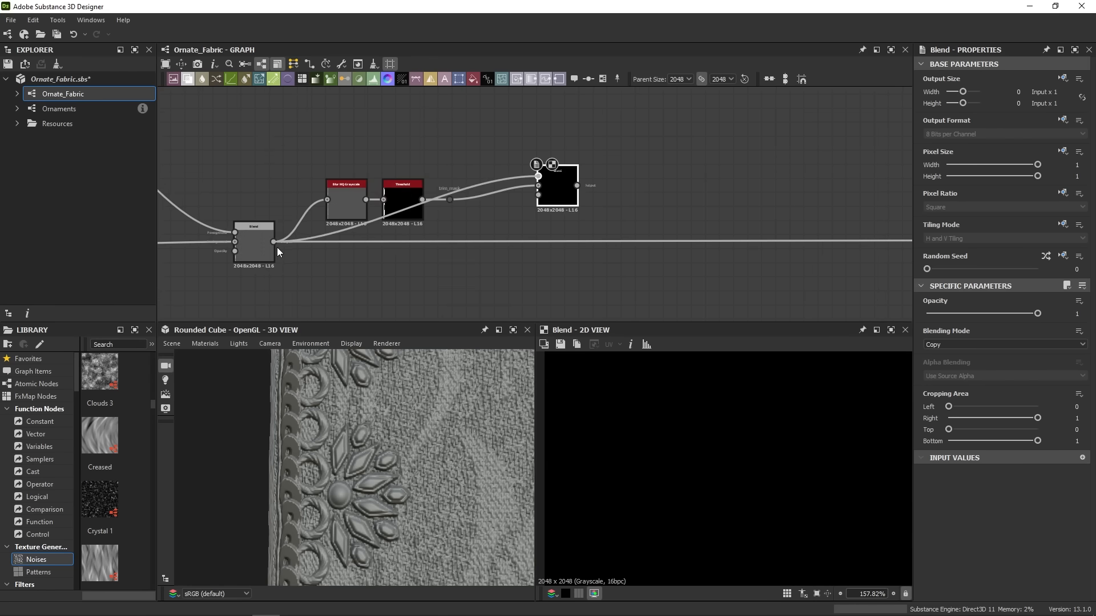
pyautogui.click(1012, 343)
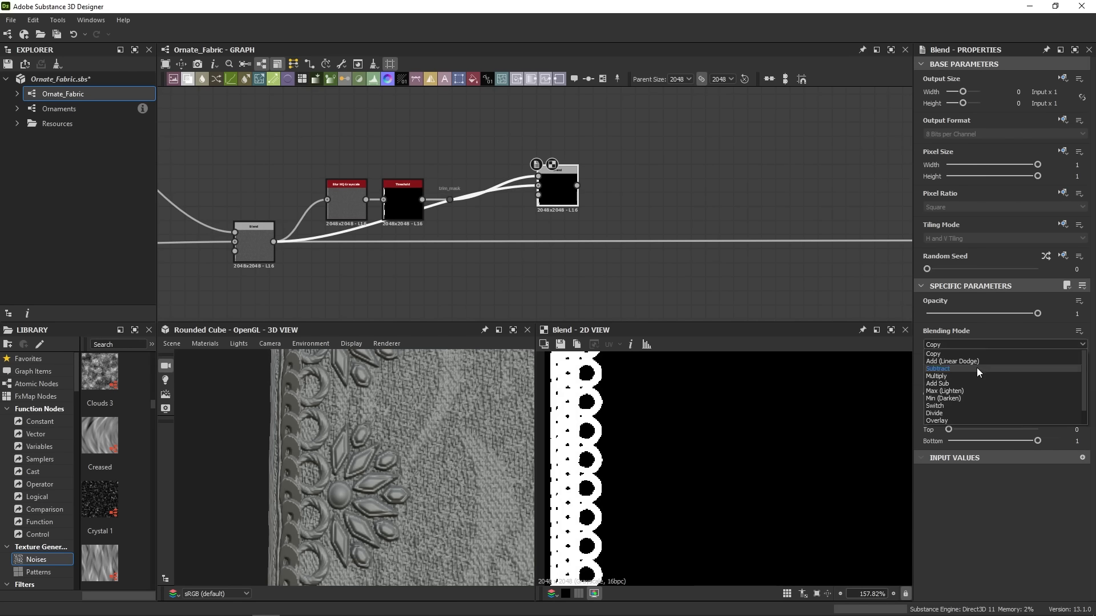
pyautogui.click(977, 370)
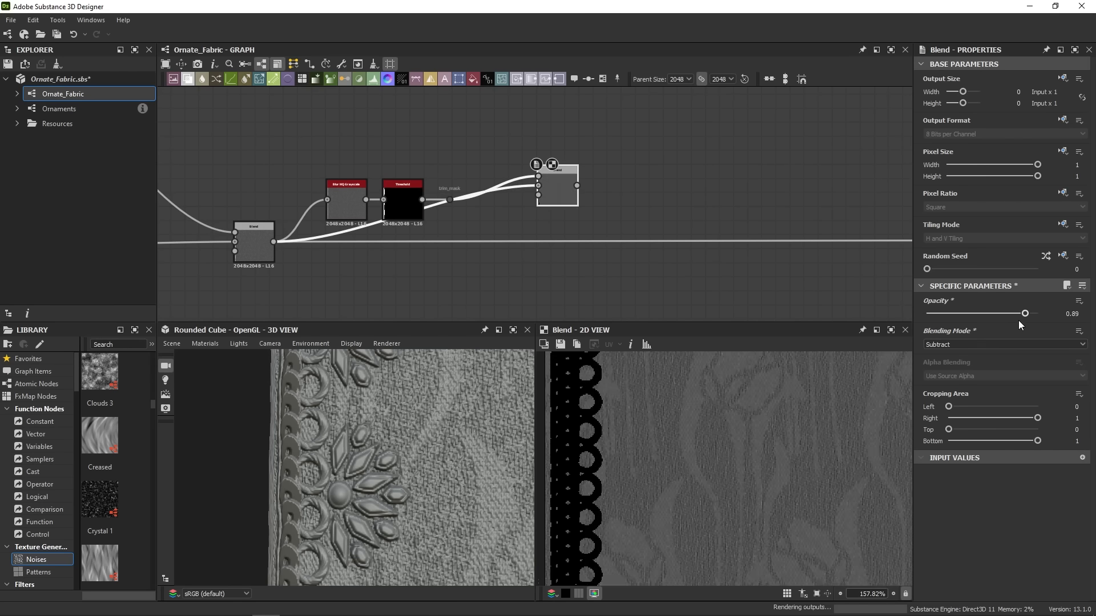
pyautogui.click(1035, 313)
pyautogui.hotkey('ctrl', 'z')
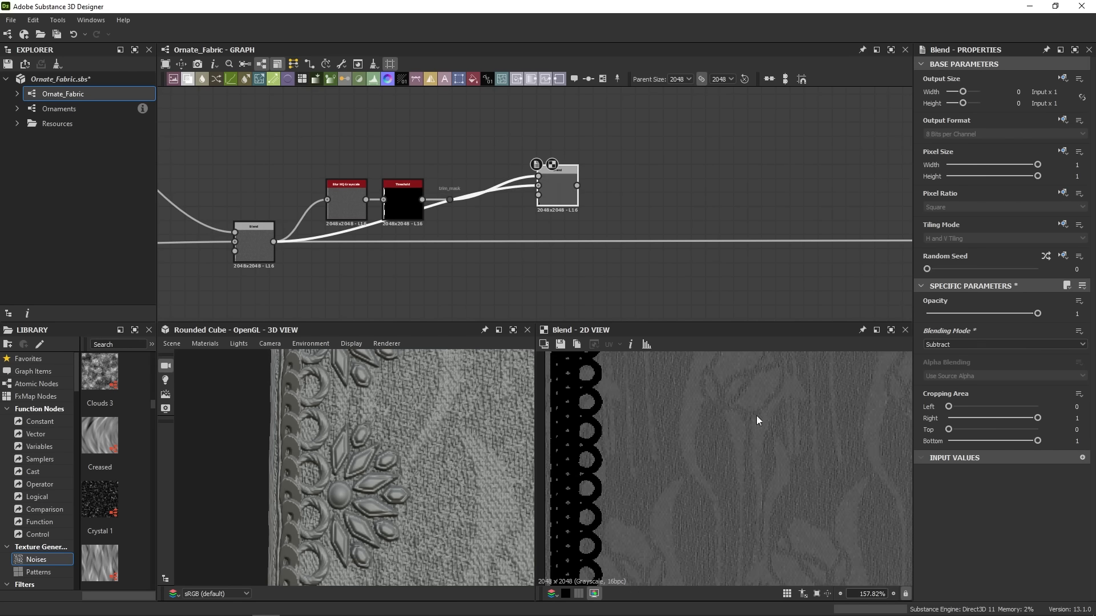
pyautogui.press('Delete')
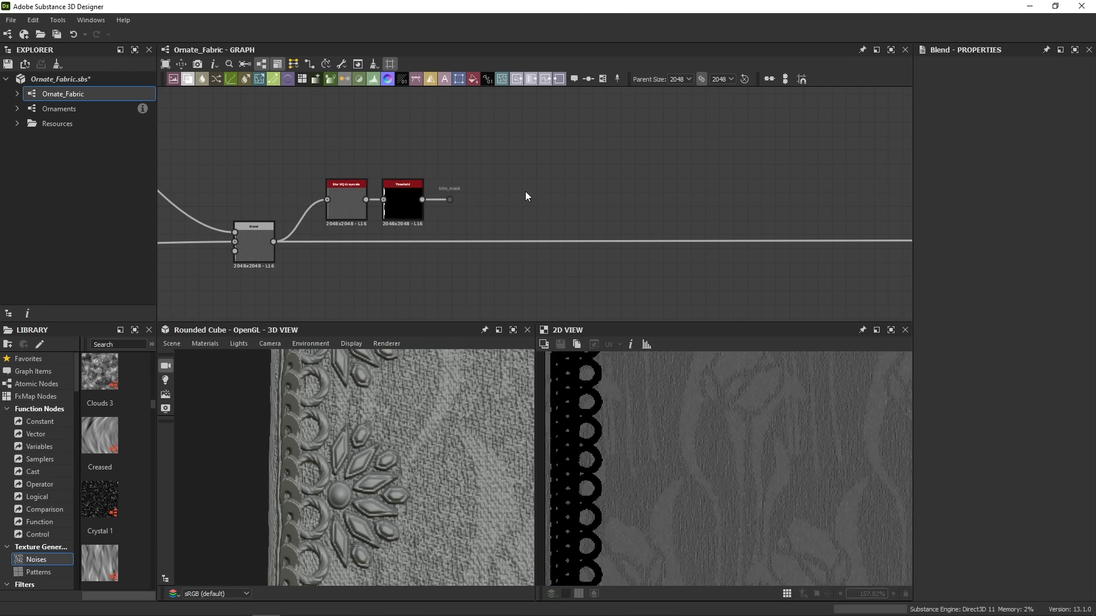
# Step: Add a Blur HQ Grayscale node fed by the trim mask and set its Intensity to 0.8
pyautogui.press('space')
pyautogui.write('bl')
pyautogui.click(566, 312)
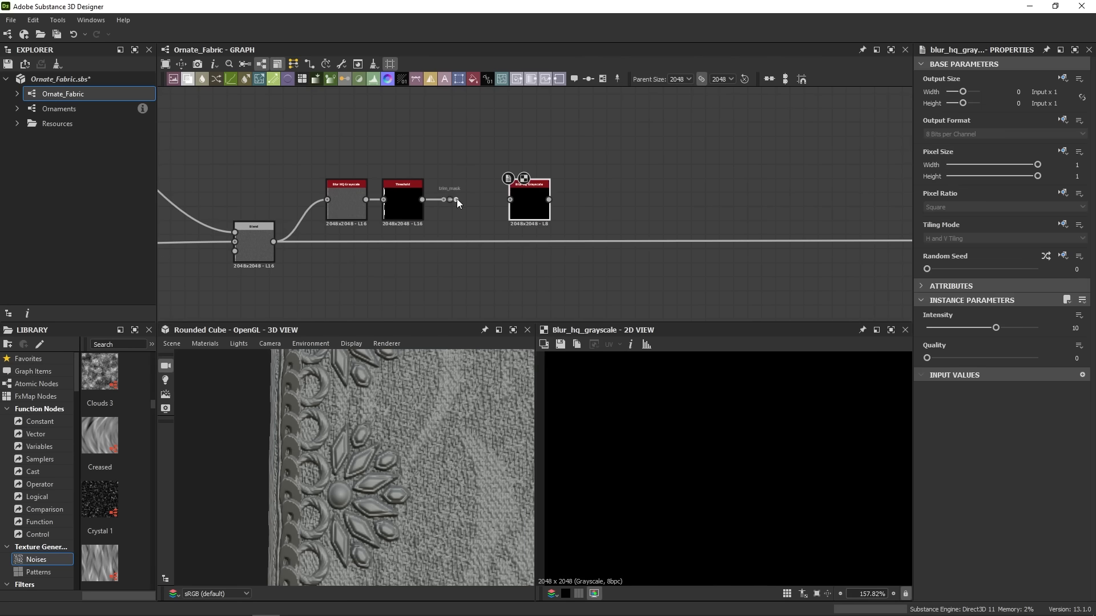
pyautogui.moveTo(456, 199); pyautogui.dragTo(510, 199)
pyautogui.moveTo(996, 328); pyautogui.dragTo(932, 332)
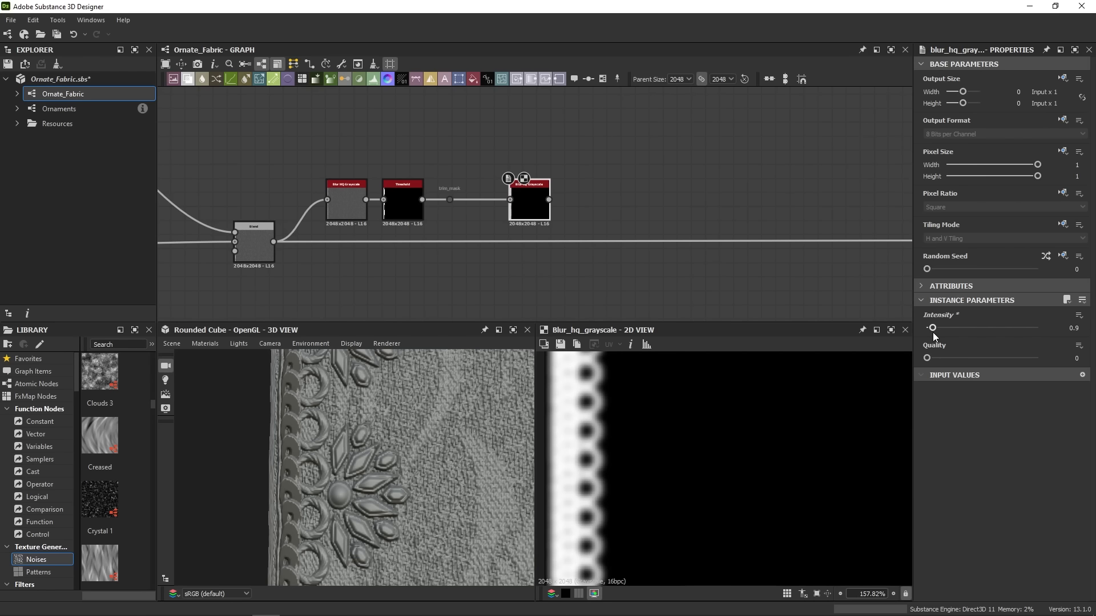
pyautogui.doubleClick(1074, 328)
pyautogui.write('0.8')
pyautogui.press('Return')
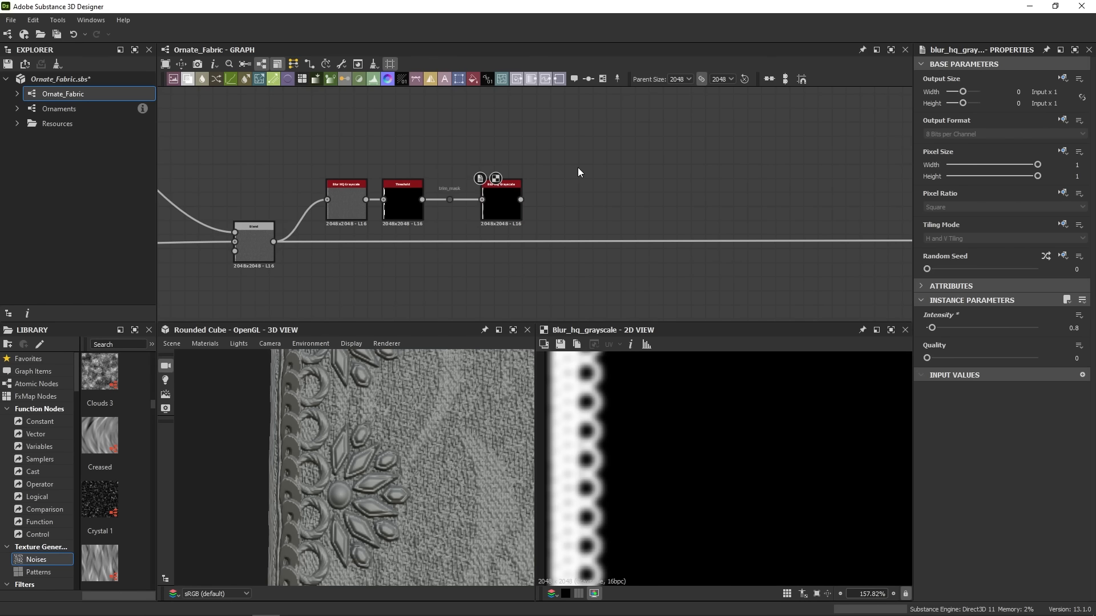
# Step: Add a Blend node that subtracts the sharp trim mask from the blurred mask, using Subtract mode
pyautogui.press('space')
pyautogui.write('b')
pyautogui.press('Return')
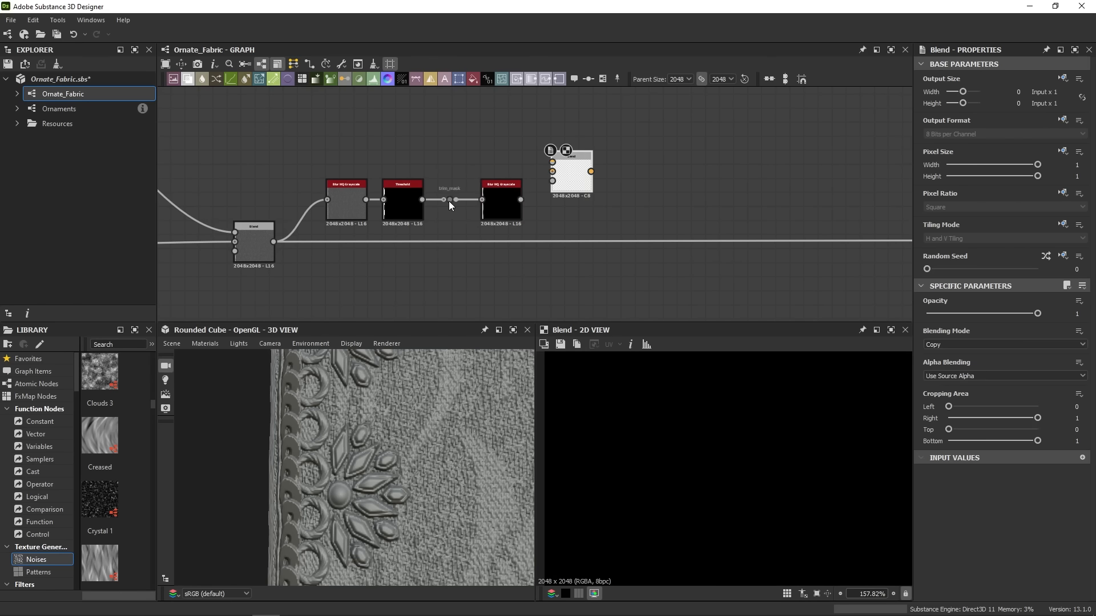
pyautogui.moveTo(448, 201); pyautogui.dragTo(517, 200)
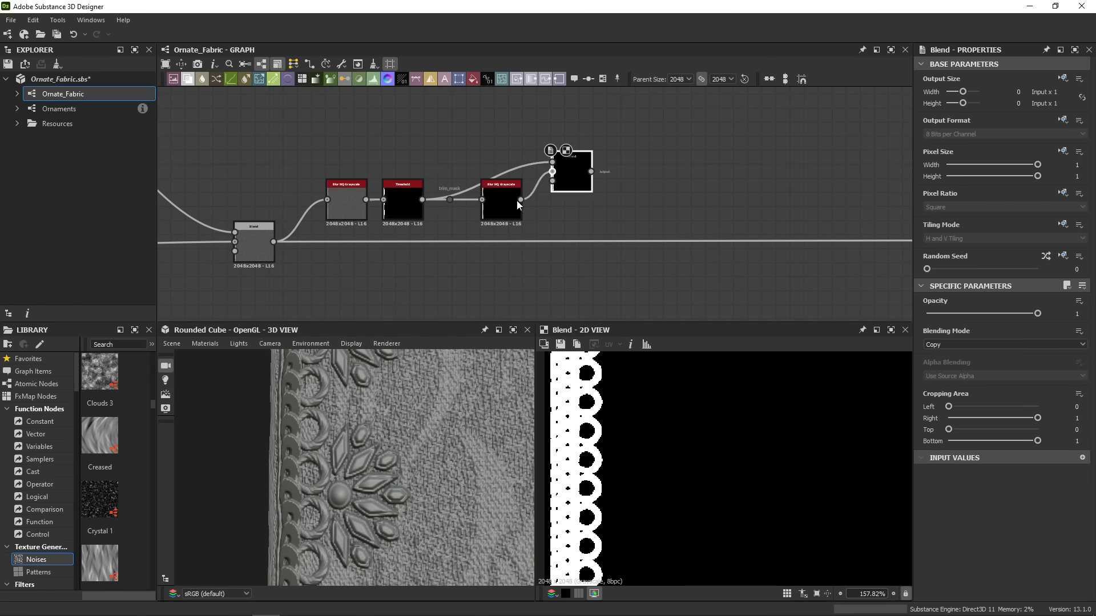
pyautogui.click(936, 345)
pyautogui.click(956, 368)
pyautogui.scroll(2, 606, 458)
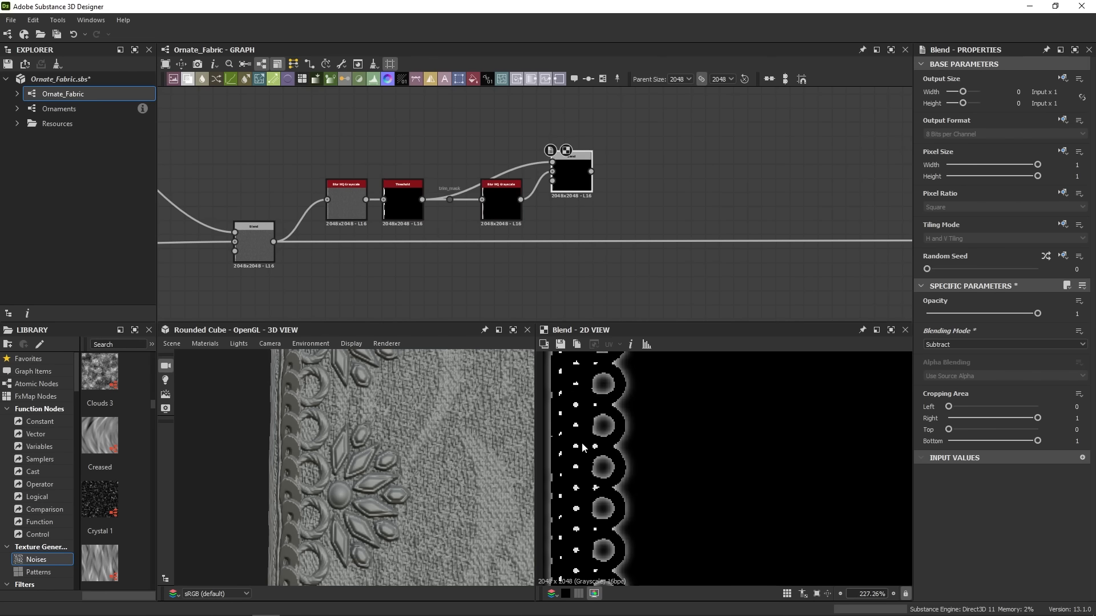
# Step: Add a second Blend node that subtracts the blurred edge mask from the main height Blend at 0.25 opacity
pyautogui.press('space')
pyautogui.write('bl')
pyautogui.press('Return')
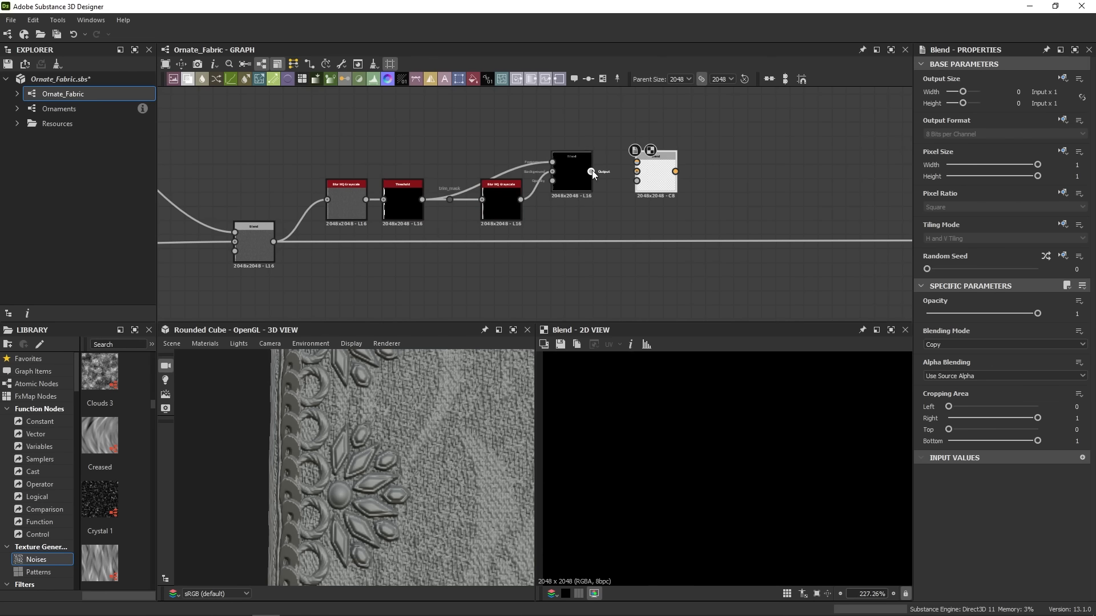
pyautogui.moveTo(591, 170); pyautogui.dragTo(636, 162)
pyautogui.moveTo(273, 242); pyautogui.dragTo(636, 171)
pyautogui.click(947, 345)
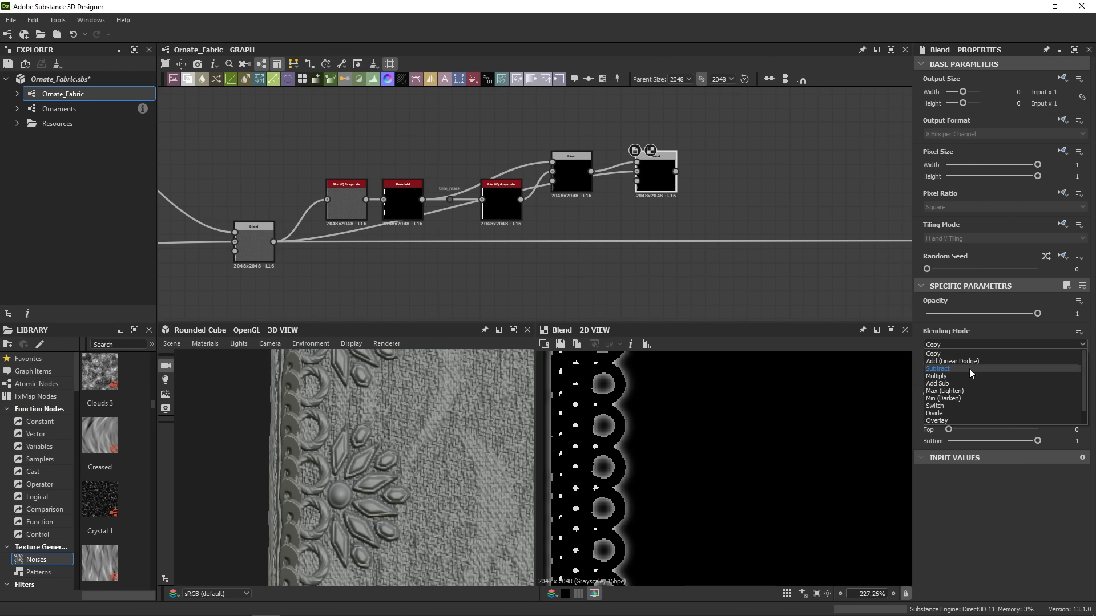
pyautogui.click(969, 368)
pyautogui.moveTo(970, 313)
pyautogui.mouseDown()
pyautogui.moveTo(918, 321)
pyautogui.moveTo(953, 321)
pyautogui.mouseUp()
pyautogui.scroll(3, 608, 436)
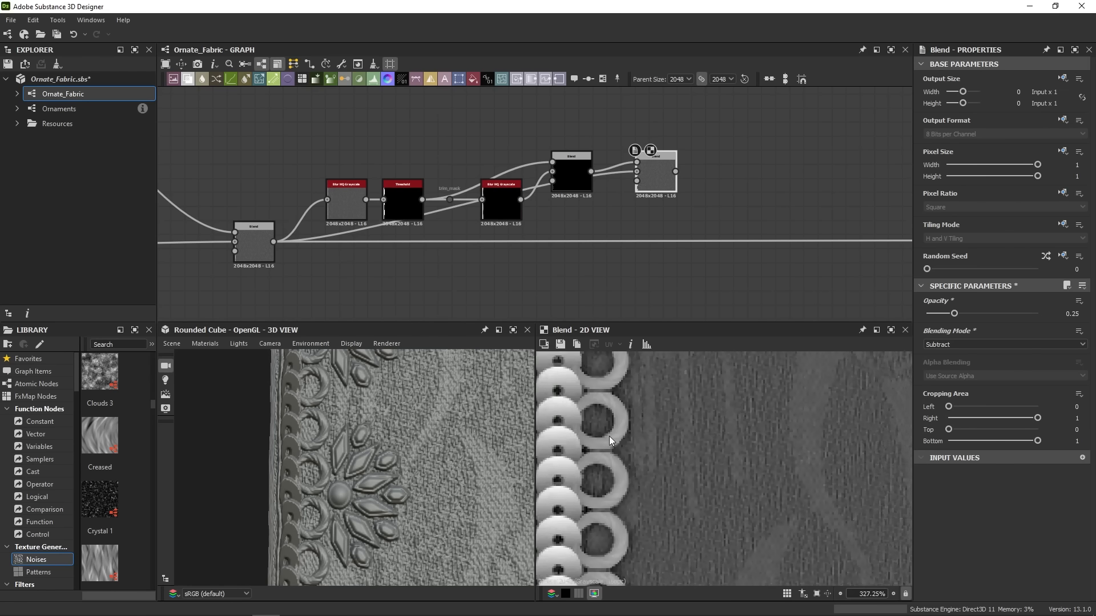
# Step: Compare the edge mask with the final Blend result and set the final Blend's opacity to 0.24
pyautogui.click(572, 182)
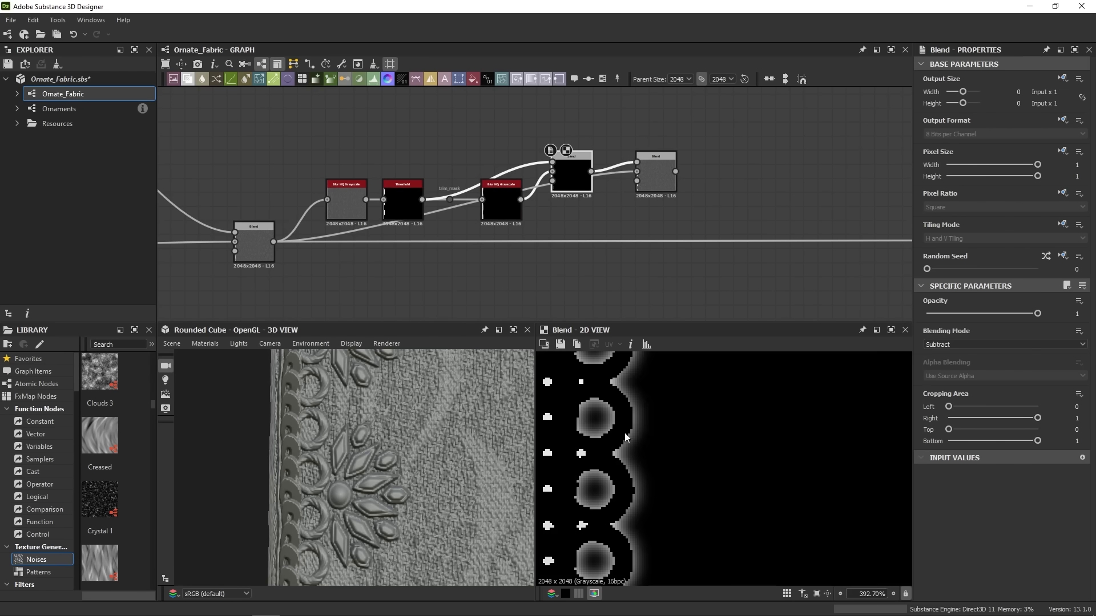
pyautogui.click(652, 165)
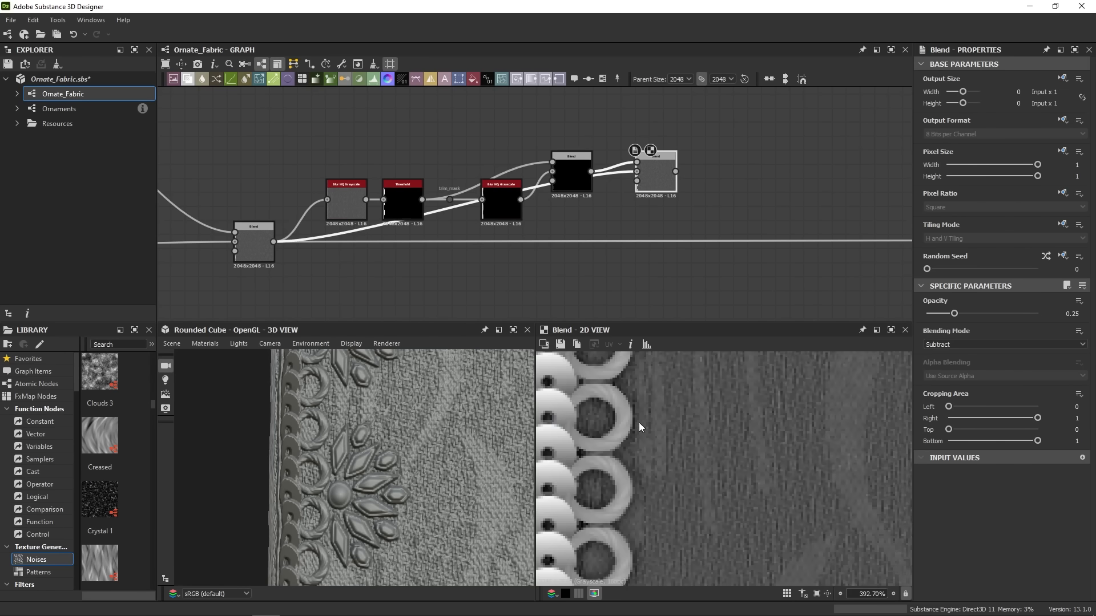
pyautogui.moveTo(968, 315); pyautogui.dragTo(957, 338)
# Step: Reroute the main height Blend's downstream connection through the new Subtract Blend and move that node onto the main line
pyautogui.keyDown('shift'); pyautogui.moveTo(274, 242); pyautogui.dragTo(669, 164); pyautogui.keyUp('shift')
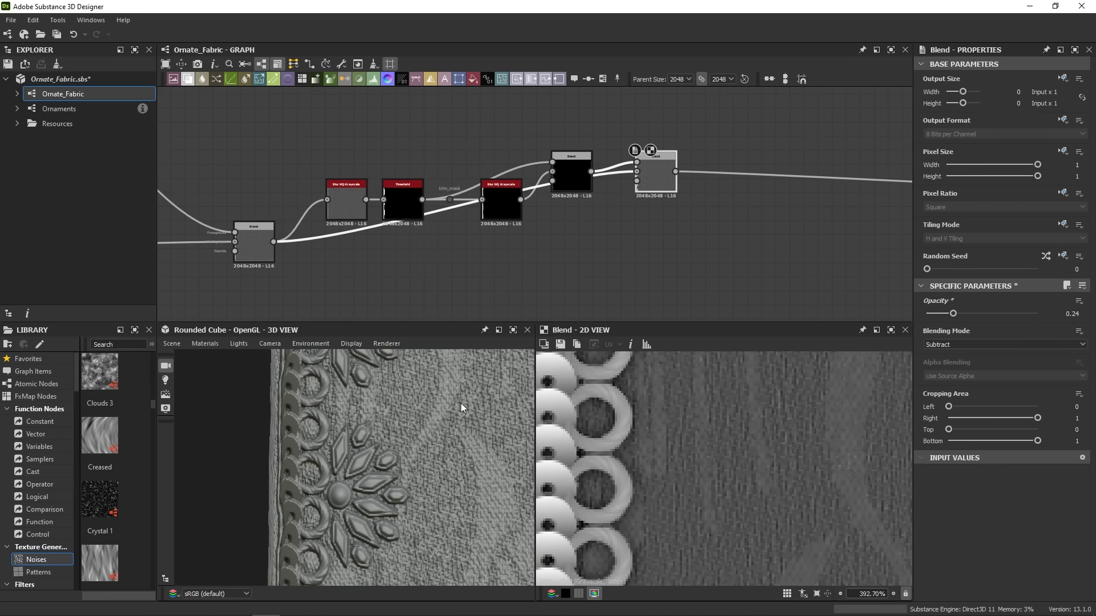
pyautogui.keyDown('ctrl'); pyautogui.keyDown('shift'); pyautogui.moveTo(461, 402); pyautogui.dragTo(453, 443, button='right'); pyautogui.keyUp('shift'); pyautogui.keyUp('ctrl')
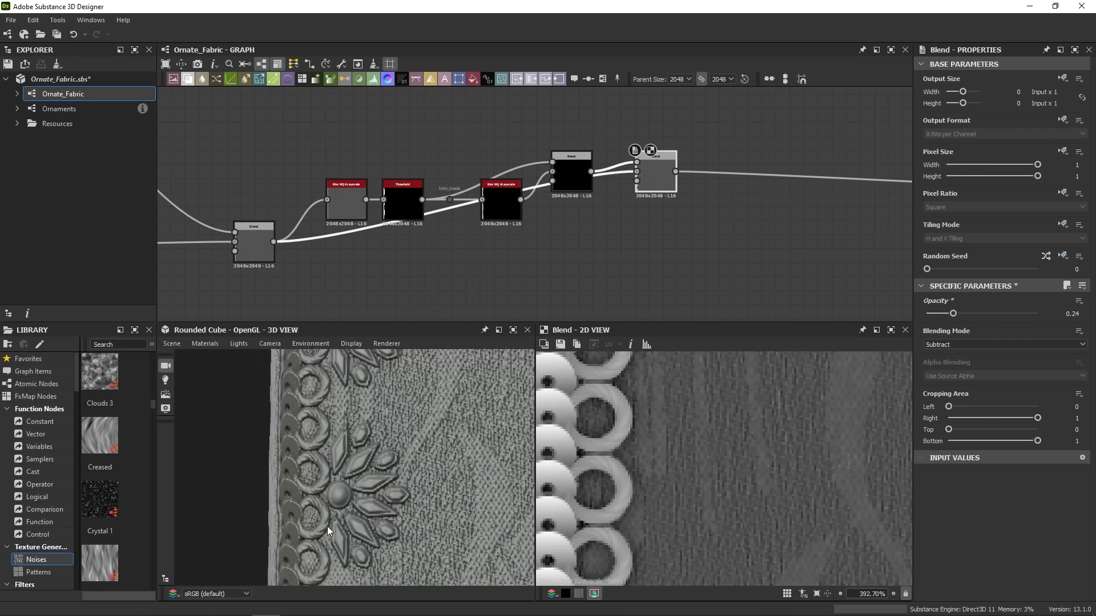
pyautogui.moveTo(664, 174); pyautogui.dragTo(649, 244)
# Step: Examine the updated trim and its darkened surroundings on the rounded cube from a distance and from other angles
pyautogui.scroll(-6, 672, 204)
pyautogui.moveTo(683, 208); pyautogui.dragTo(564, 220, button='middle')
pyautogui.scroll(-5, 707, 449)
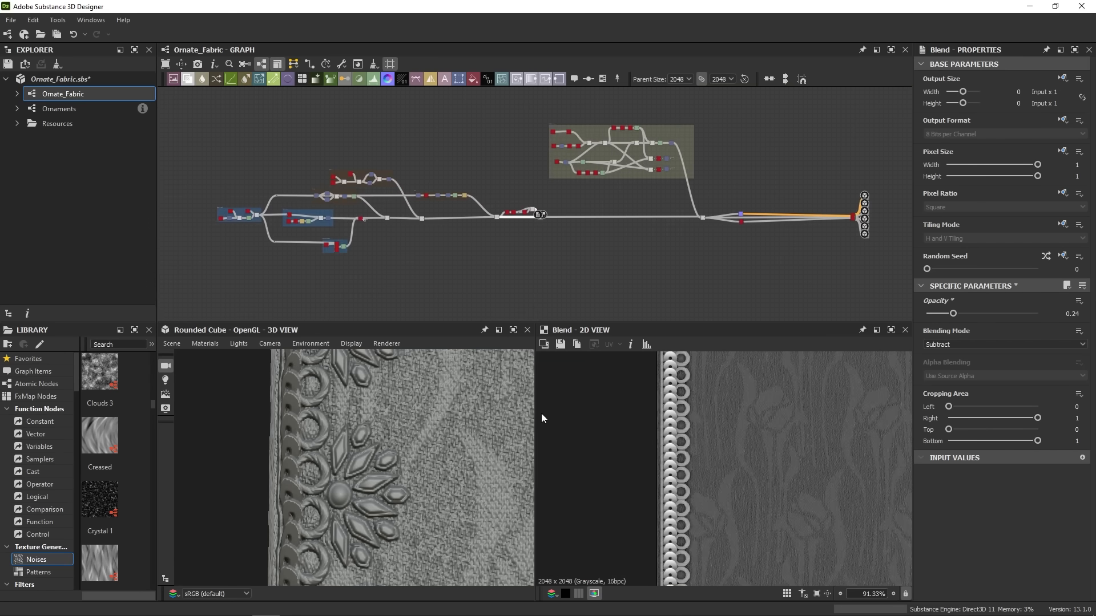
pyautogui.scroll(-5, 483, 437)
pyautogui.moveTo(482, 436); pyautogui.dragTo(444, 437, button='middle')
pyautogui.scroll(-3, 444, 436)
pyautogui.moveTo(446, 437); pyautogui.dragTo(484, 469)
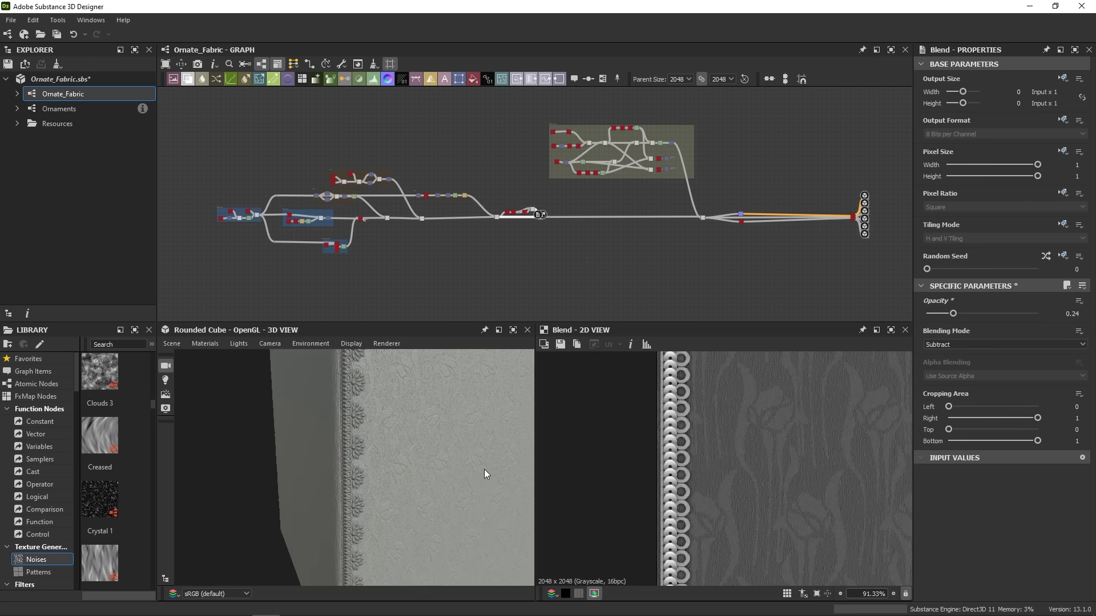
pyautogui.moveTo(476, 426); pyautogui.dragTo(427, 464)
# Step: Preview the Tile Sampler node in the lower blue frame and inspect its woven floral pattern
pyautogui.moveTo(557, 292); pyautogui.dragTo(539, 289, button='middle')
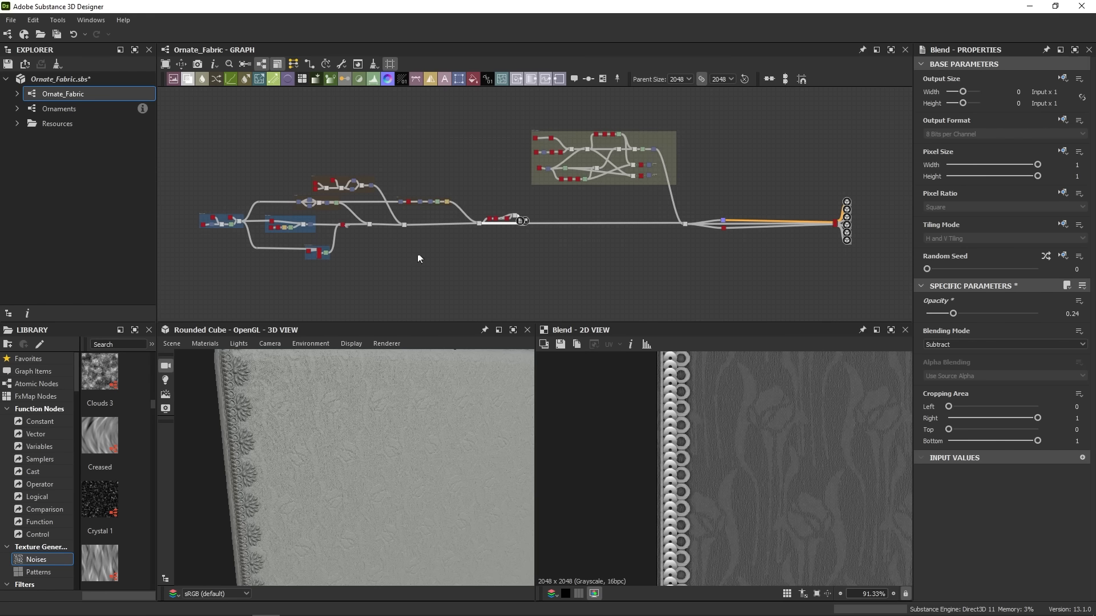
pyautogui.scroll(5, 294, 248)
pyautogui.moveTo(292, 246); pyautogui.dragTo(442, 260, button='middle')
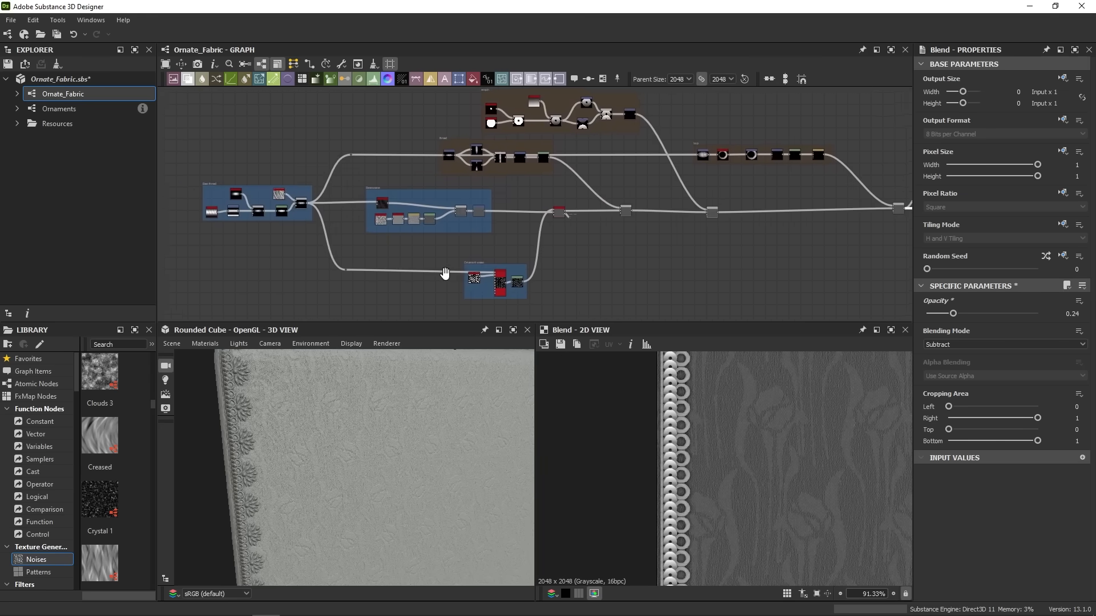
pyautogui.doubleClick(496, 273)
pyautogui.scroll(5, 742, 394)
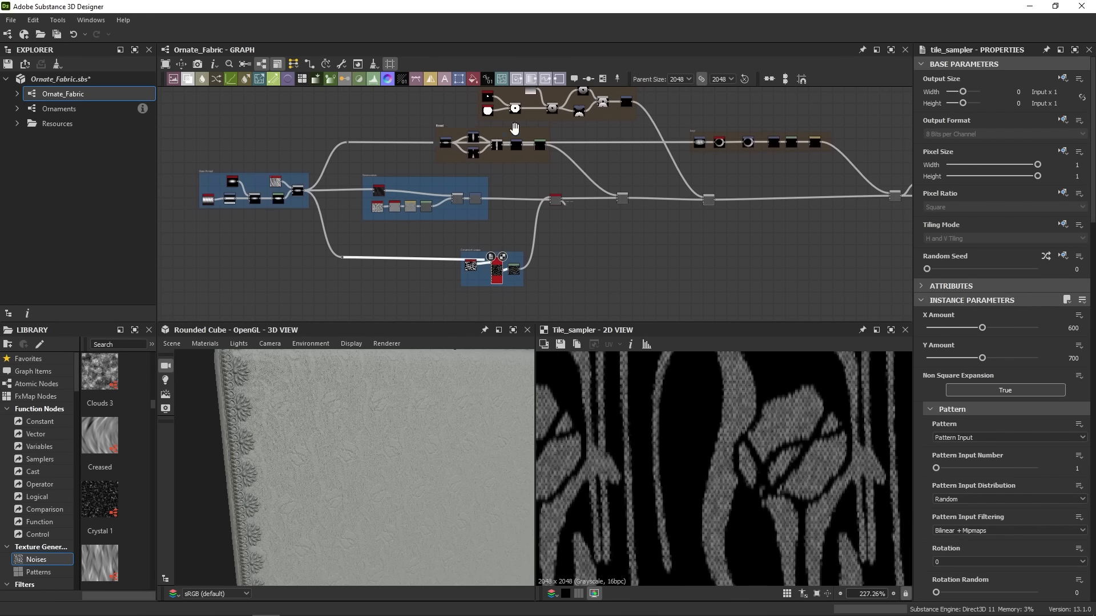
# Step: Preview the final Subtract Blend and examine its floral weave up close in both the height map and the rounded cube
pyautogui.scroll(-3, 341, 163)
pyautogui.moveTo(518, 211); pyautogui.dragTo(573, 210, button='middle')
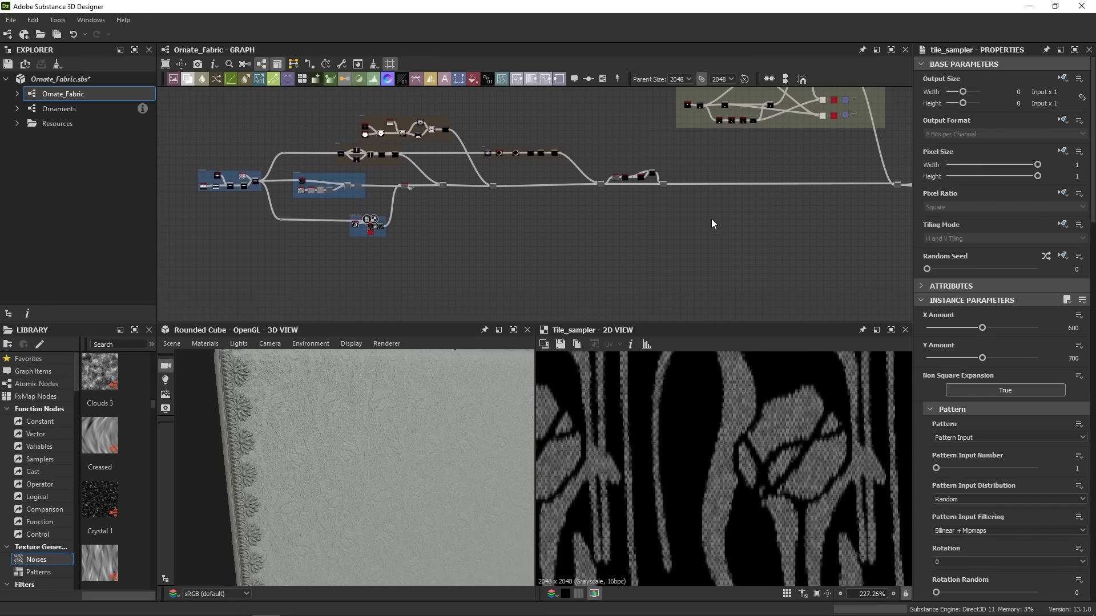
pyautogui.click(664, 185)
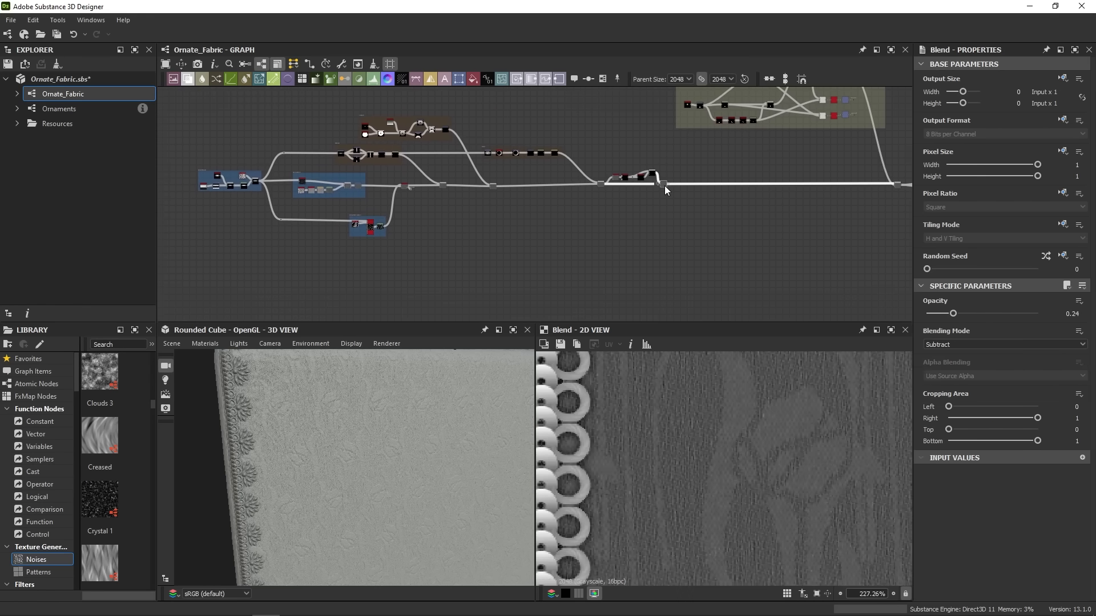
pyautogui.scroll(1, 642, 411)
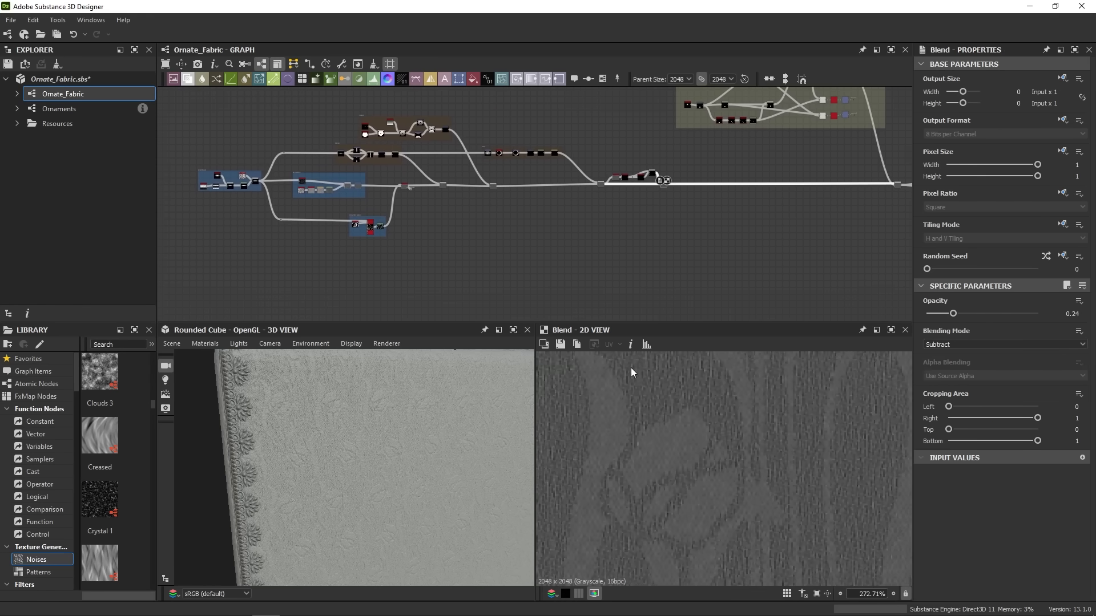
pyautogui.scroll(5, 648, 412)
pyautogui.scroll(4, 474, 465)
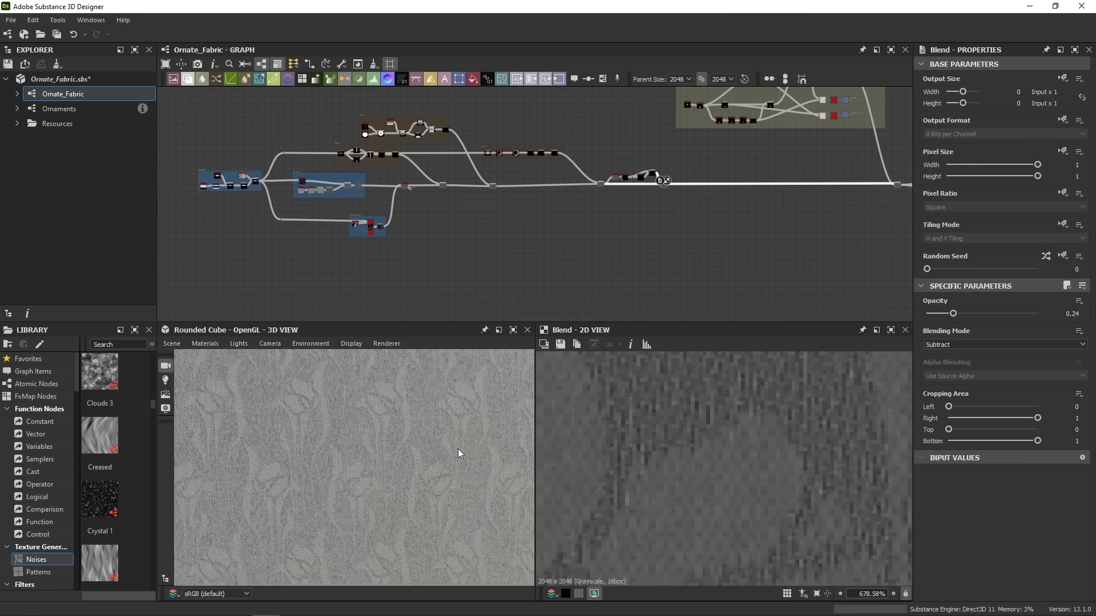
pyautogui.scroll(3, 451, 441)
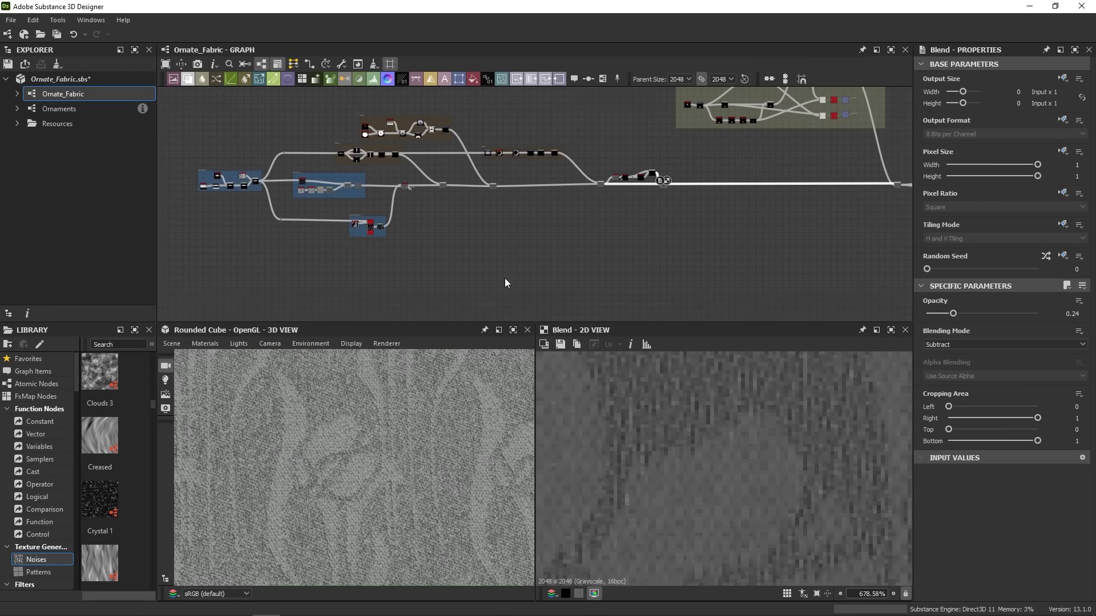
# Step: Add a Directional Warp node in the empty area of the graph
pyautogui.press('space')
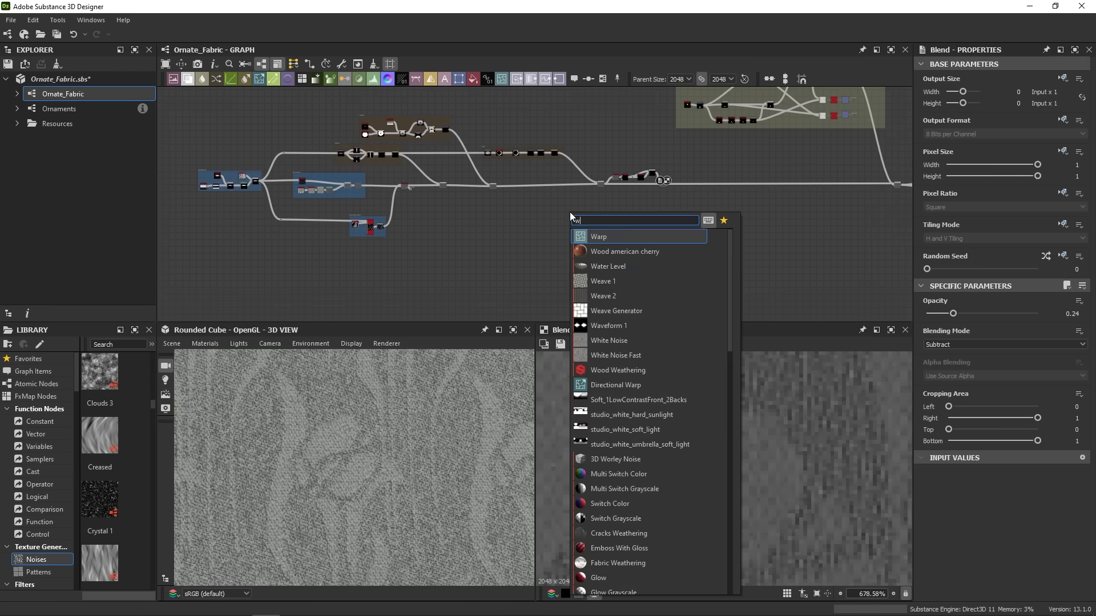
pyautogui.write('wa')
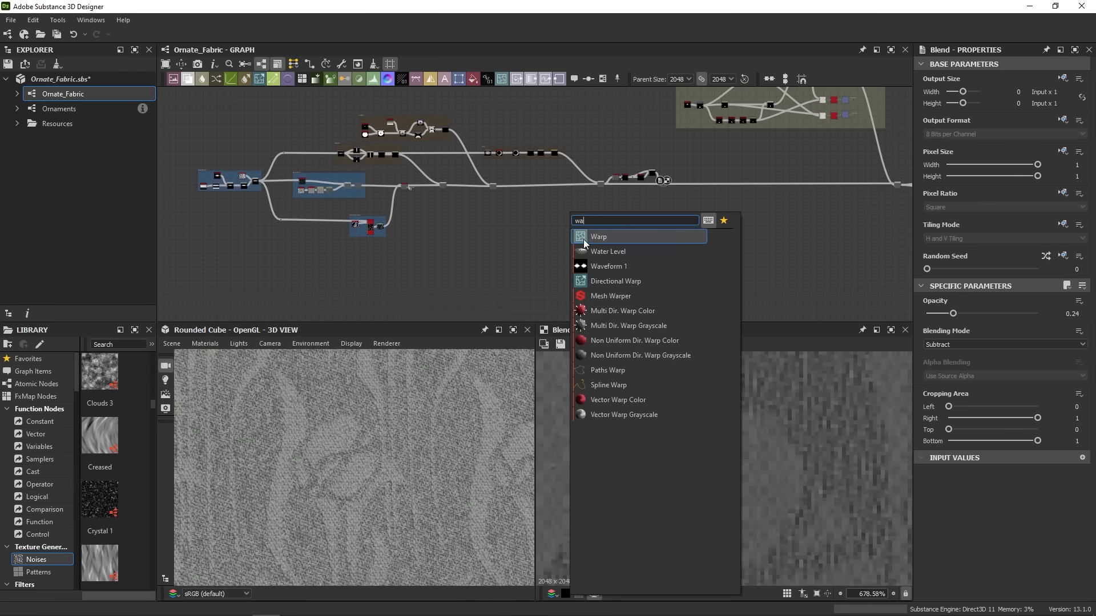
pyautogui.click(587, 279)
pyautogui.scroll(5, 569, 232)
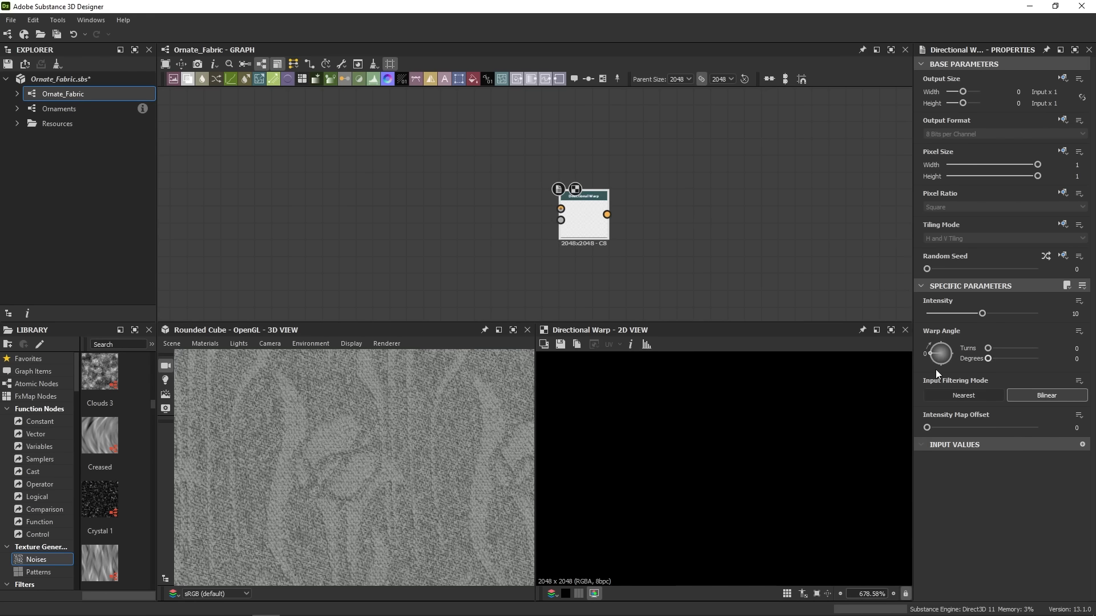
pyautogui.scroll(-2, 509, 204)
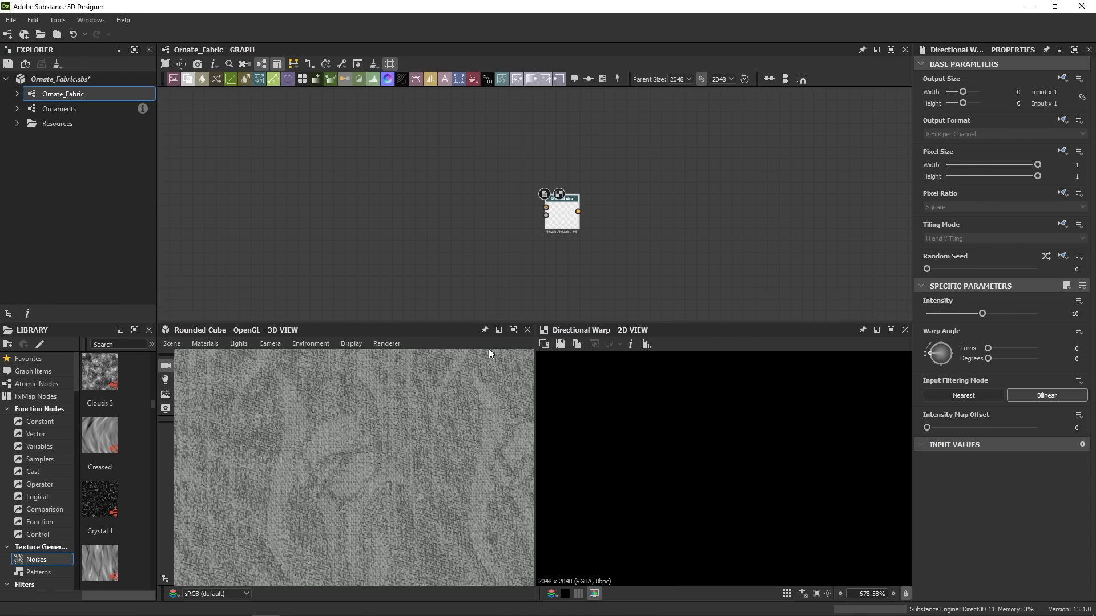
pyautogui.moveTo(419, 490); pyautogui.dragTo(408, 492)
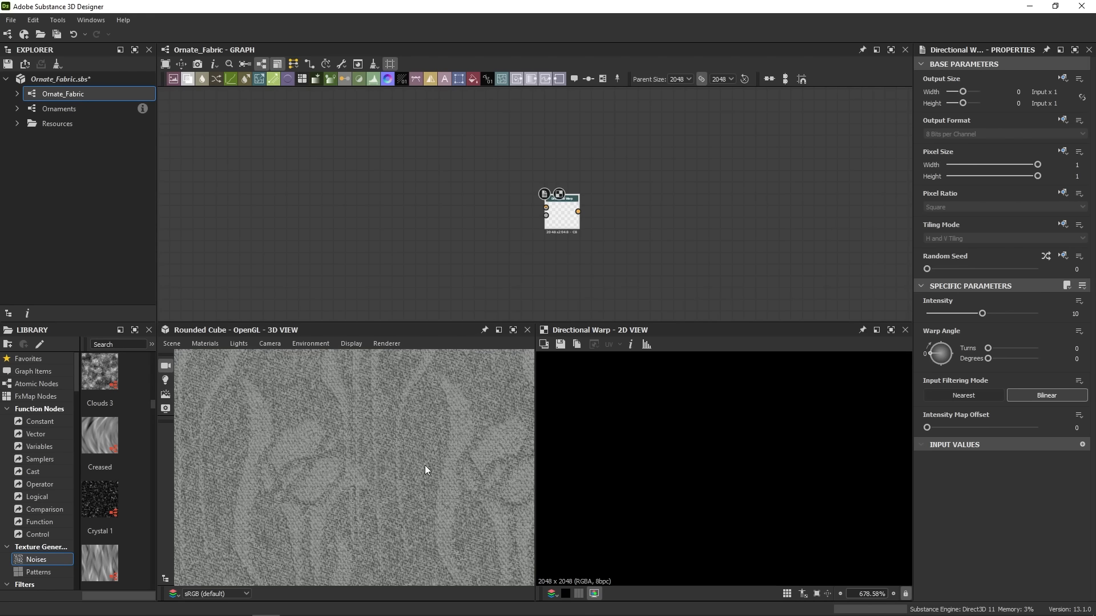
# Step: Move the Directional Warp node below the main line, just past the final Subtract Blend
pyautogui.scroll(-3, 477, 200)
pyautogui.moveTo(477, 200); pyautogui.dragTo(706, 260, button='middle')
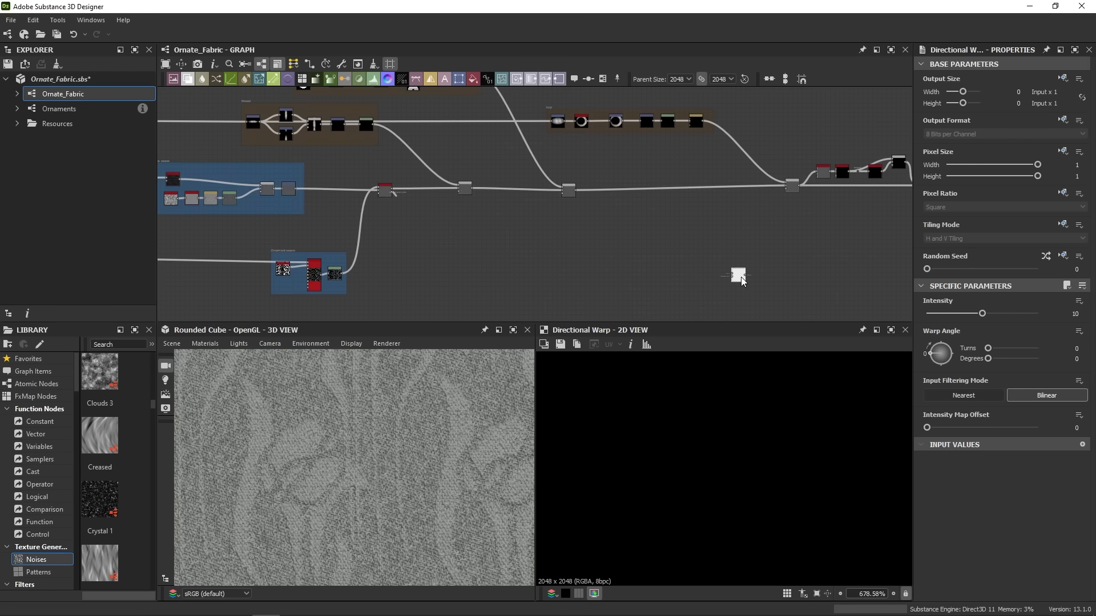
pyautogui.moveTo(741, 276); pyautogui.dragTo(806, 264)
pyautogui.moveTo(812, 265); pyautogui.dragTo(528, 275, button='middle')
pyautogui.scroll(-2, 616, 279)
pyautogui.moveTo(528, 275); pyautogui.dragTo(666, 289)
pyautogui.scroll(-3, 693, 278)
pyautogui.scroll(6, 667, 289)
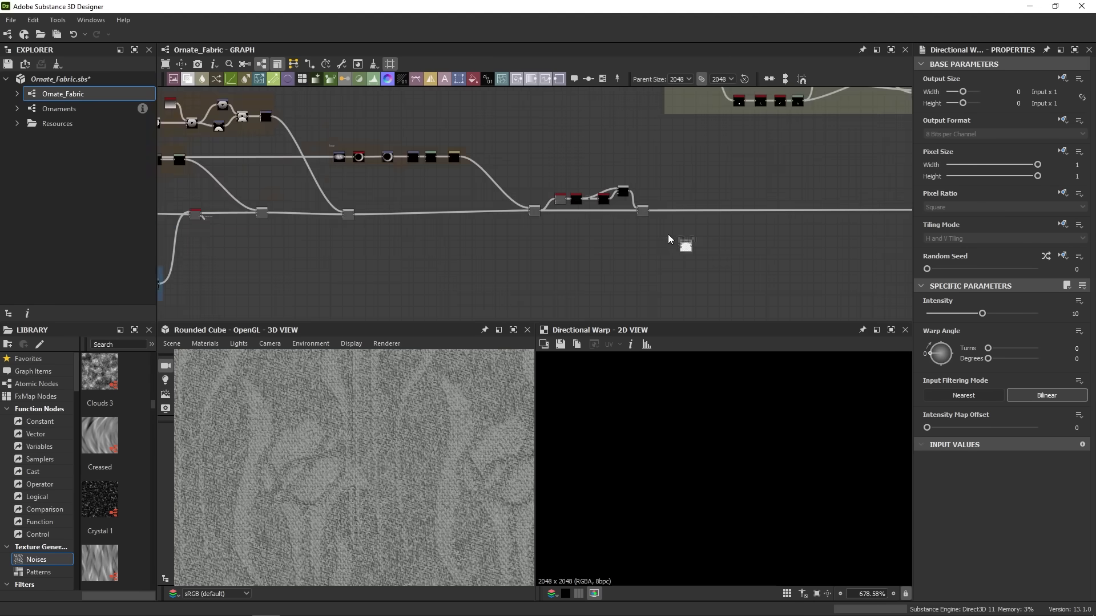
pyautogui.scroll(-1, 588, 170)
pyautogui.moveTo(588, 170); pyautogui.dragTo(862, 233, button='middle')
pyautogui.moveTo(688, 195); pyautogui.dragTo(512, 158, button='middle')
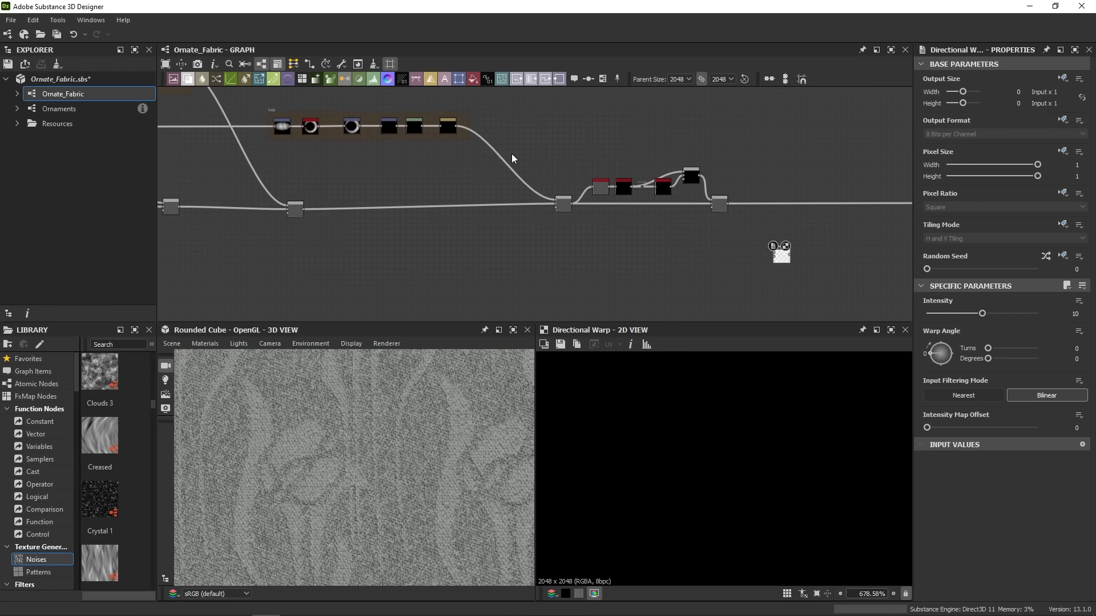
# Step: Place the Directional Warp between the Height Blend and the next Blend on the main line, shifting that Blend to make room
pyautogui.moveTo(781, 258); pyautogui.dragTo(290, 291)
pyautogui.moveTo(290, 291); pyautogui.dragTo(650, 274, button='middle')
pyautogui.moveTo(650, 274); pyautogui.dragTo(521, 242)
pyautogui.moveTo(521, 242); pyautogui.dragTo(549, 252, button='middle')
pyautogui.scroll(4, 552, 259)
pyautogui.moveTo(551, 260); pyautogui.dragTo(492, 189)
pyautogui.scroll(2, 491, 192)
pyautogui.moveTo(491, 192); pyautogui.dragTo(500, 258, button='middle')
pyautogui.moveTo(597, 221); pyautogui.dragTo(665, 228)
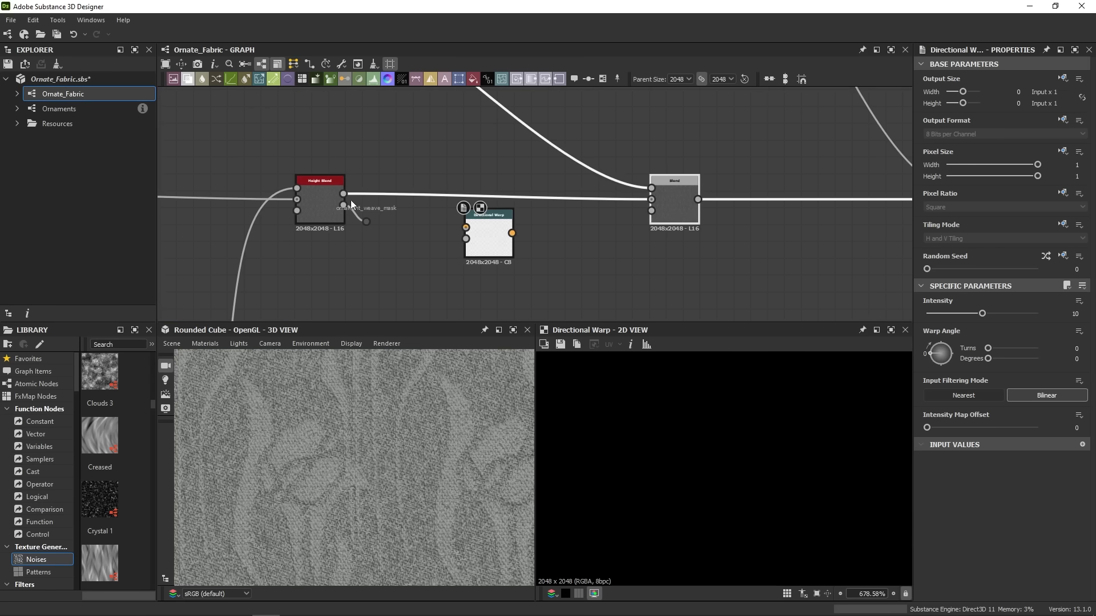
# Step: Feed the Height Blend's output into the Directional Warp and move the following Blend further downstream on the main line
pyautogui.moveTo(485, 223); pyautogui.dragTo(536, 259)
pyautogui.scroll(-3, 495, 234)
pyautogui.moveTo(536, 259); pyautogui.dragTo(516, 220, button='middle')
pyautogui.scroll(-2, 516, 221)
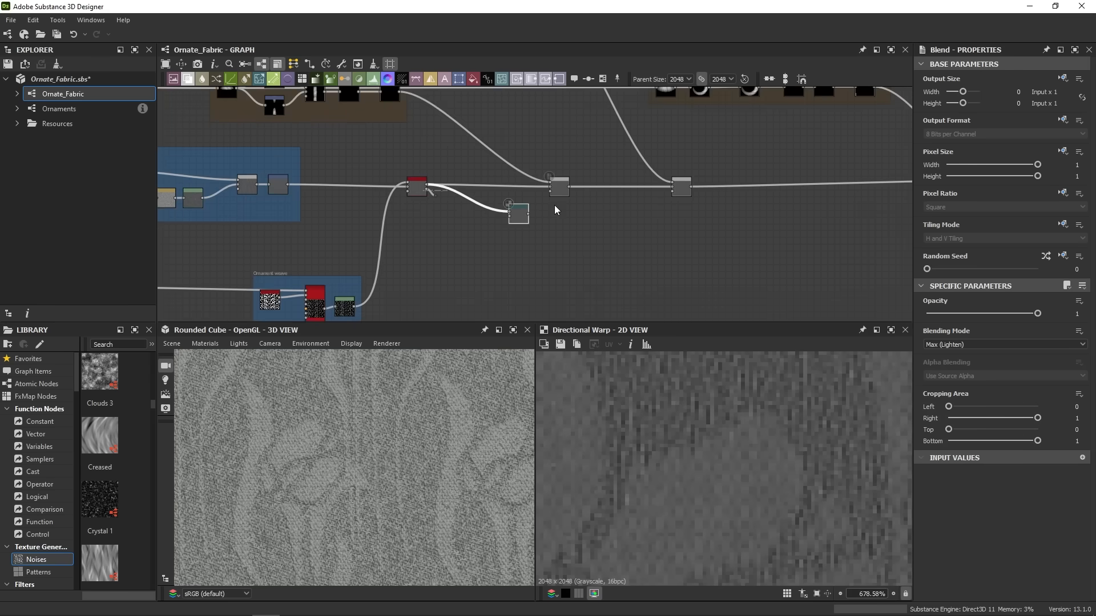
pyautogui.moveTo(559, 193); pyautogui.dragTo(587, 192)
# Step: Add a Directional Scratches node below the Directional Warp and set its angle to 90 degrees
pyautogui.click(462, 264)
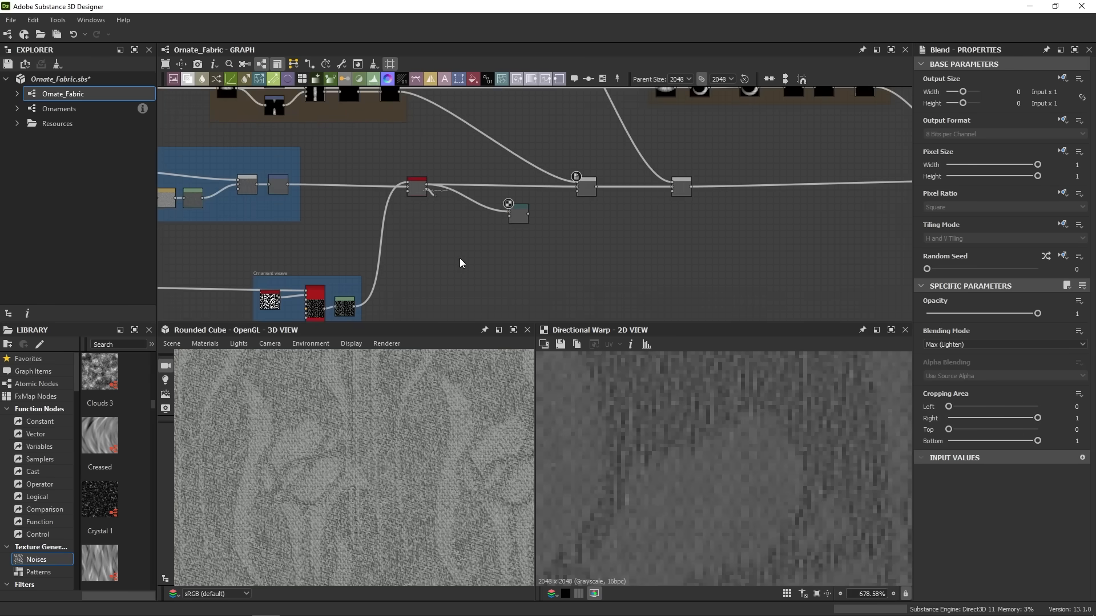
pyautogui.press('space')
pyautogui.write('dire')
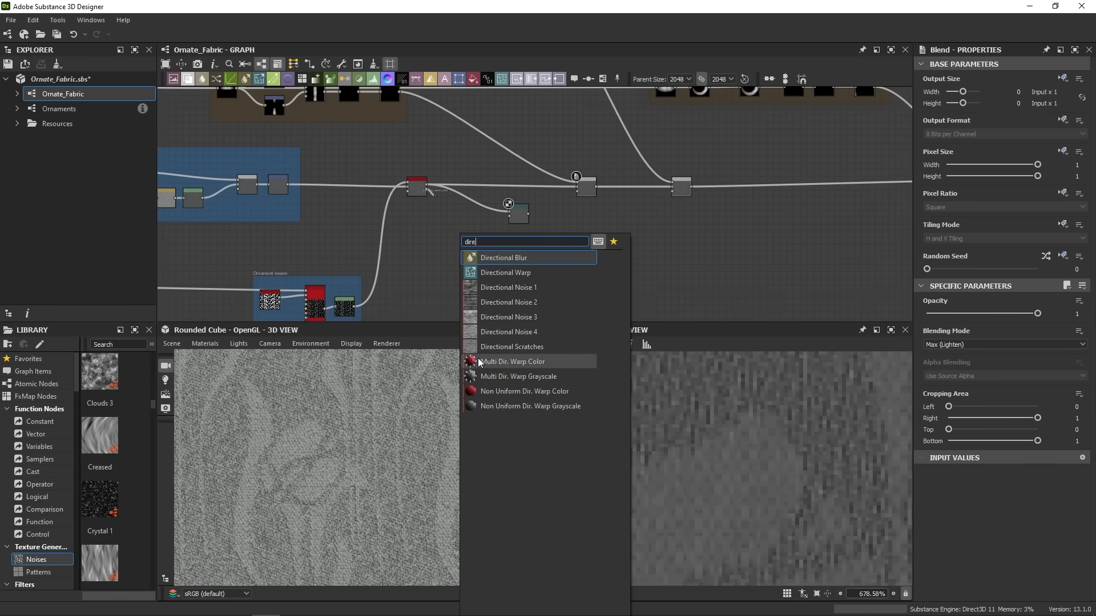
pyautogui.click(511, 346)
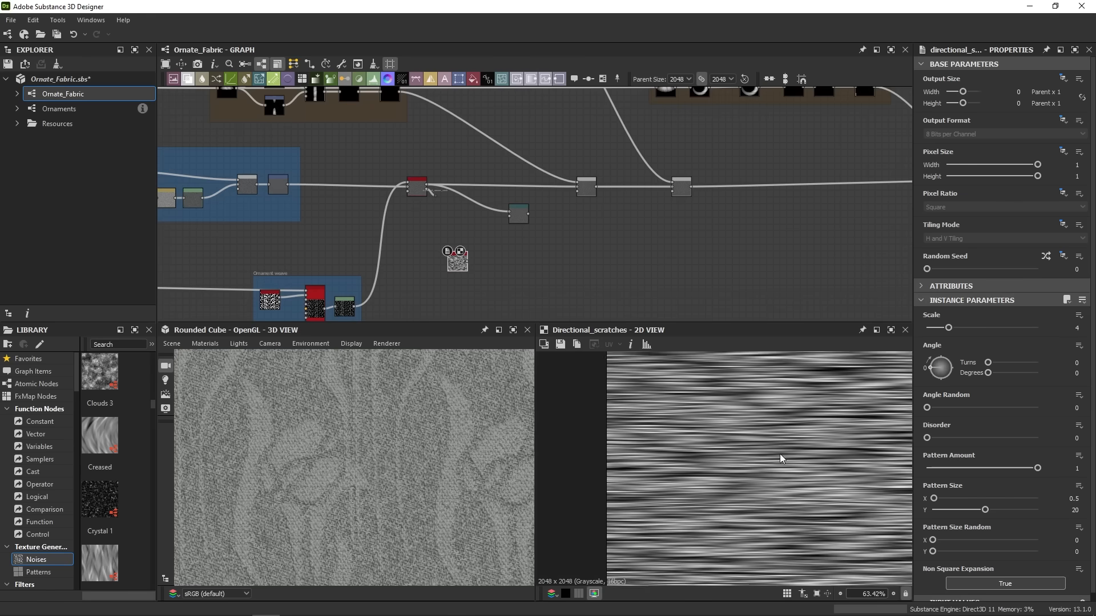
pyautogui.click(1073, 372)
pyautogui.write('90')
pyautogui.press('Return')
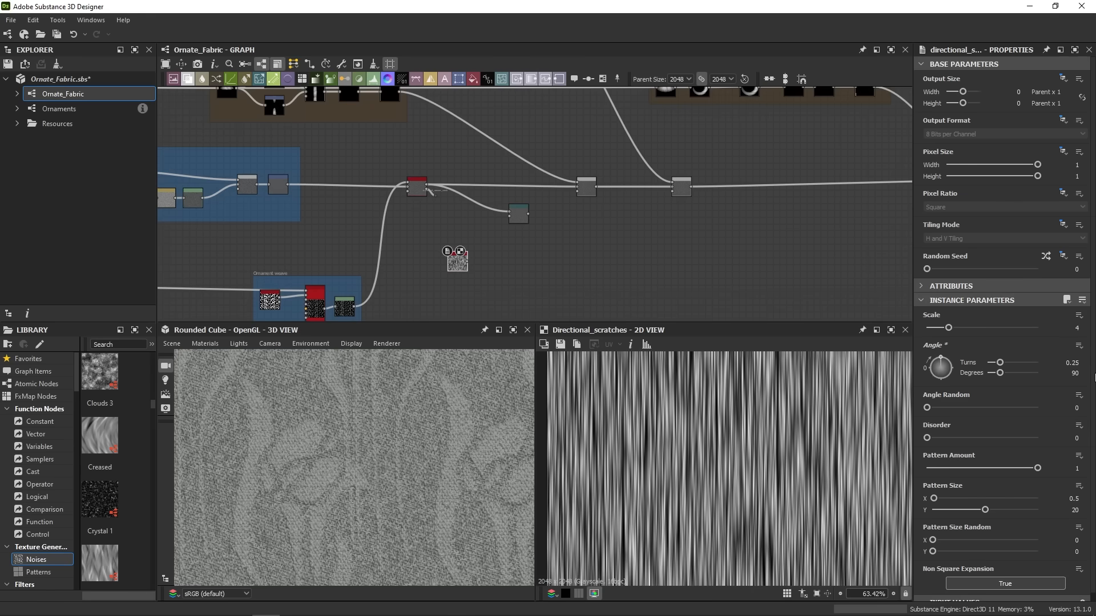
# Step: Connect the Directional Scratches to the Directional Warp's intensity input and preview the warped weave up close
pyautogui.scroll(2, 456, 265)
pyautogui.moveTo(466, 259); pyautogui.dragTo(524, 205)
pyautogui.doubleClick(524, 206)
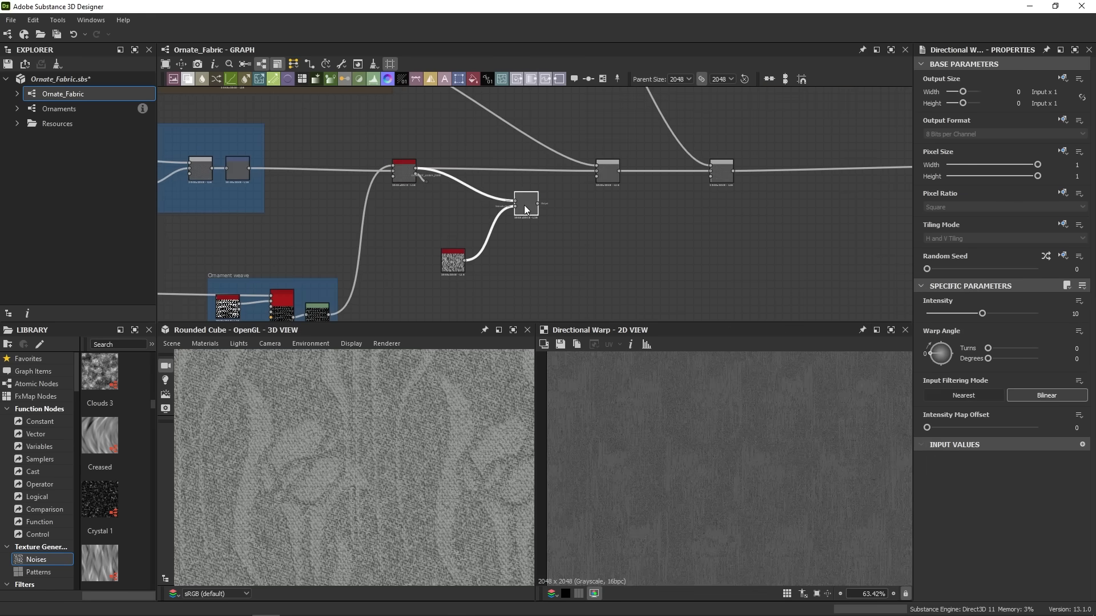
pyautogui.scroll(11, 653, 454)
pyautogui.moveTo(654, 454); pyautogui.dragTo(784, 472, button='middle')
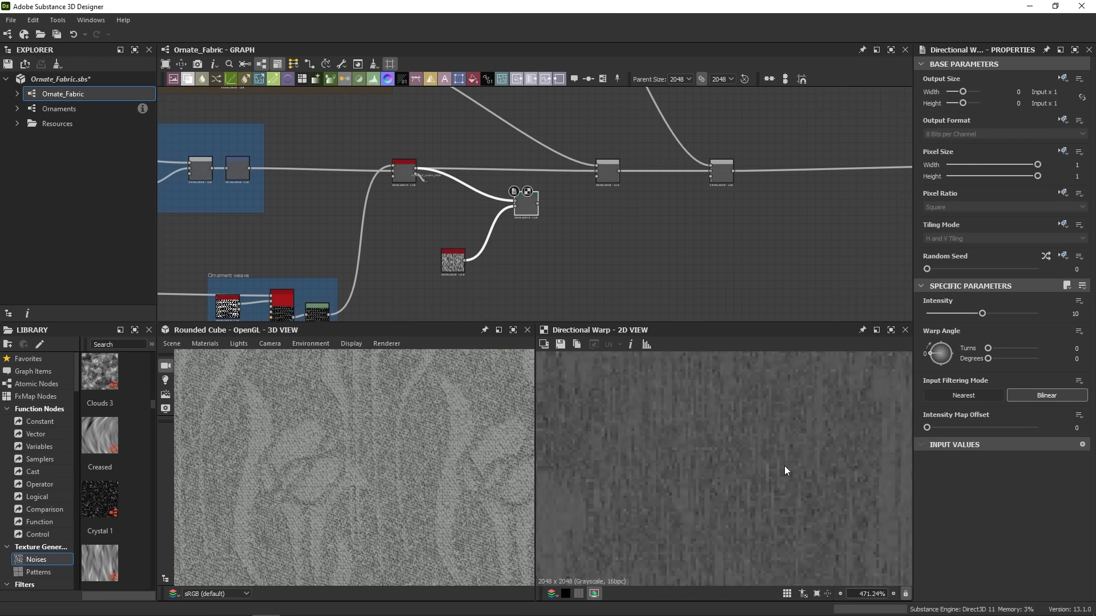
# Step: Set the Directional Warp's warp angle to 90 degrees and its intensity to 11.08
pyautogui.moveTo(966, 312); pyautogui.dragTo(942, 325)
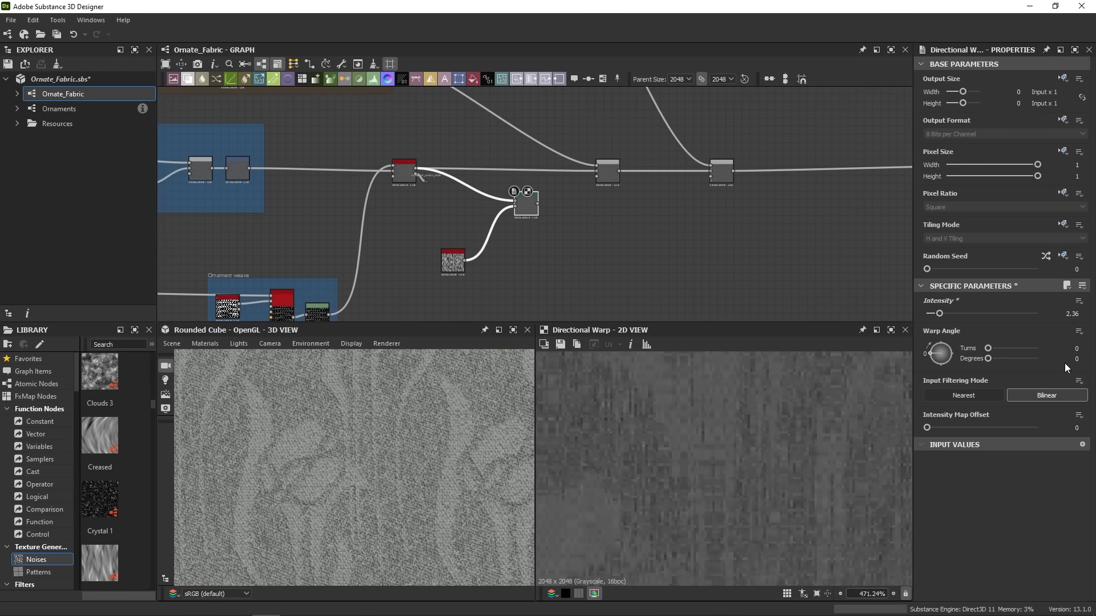
pyautogui.click(1083, 358)
pyautogui.press('Return')
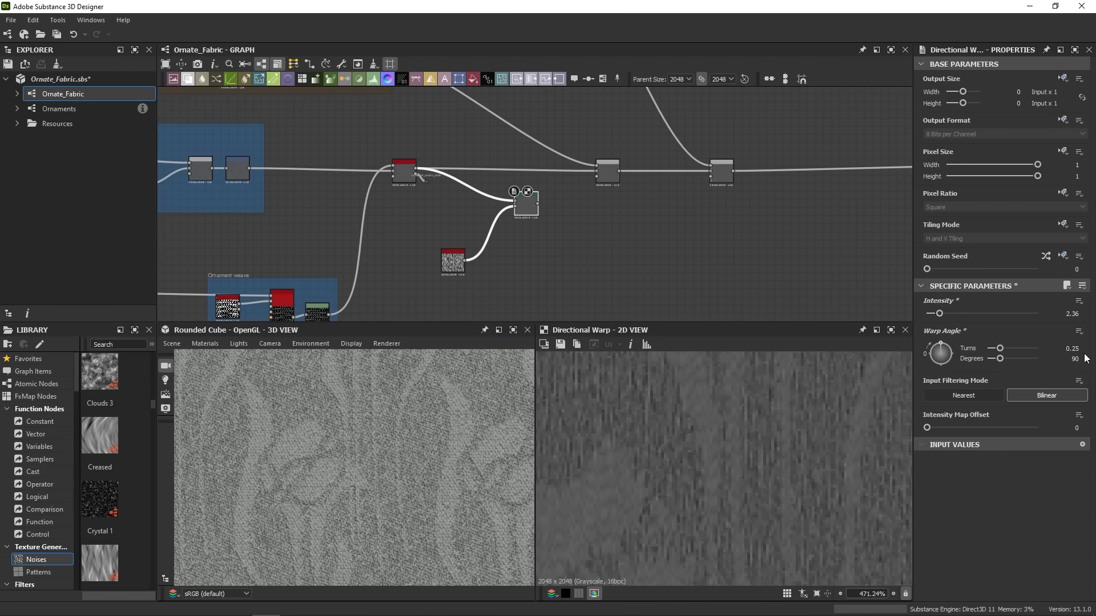
pyautogui.click(988, 314)
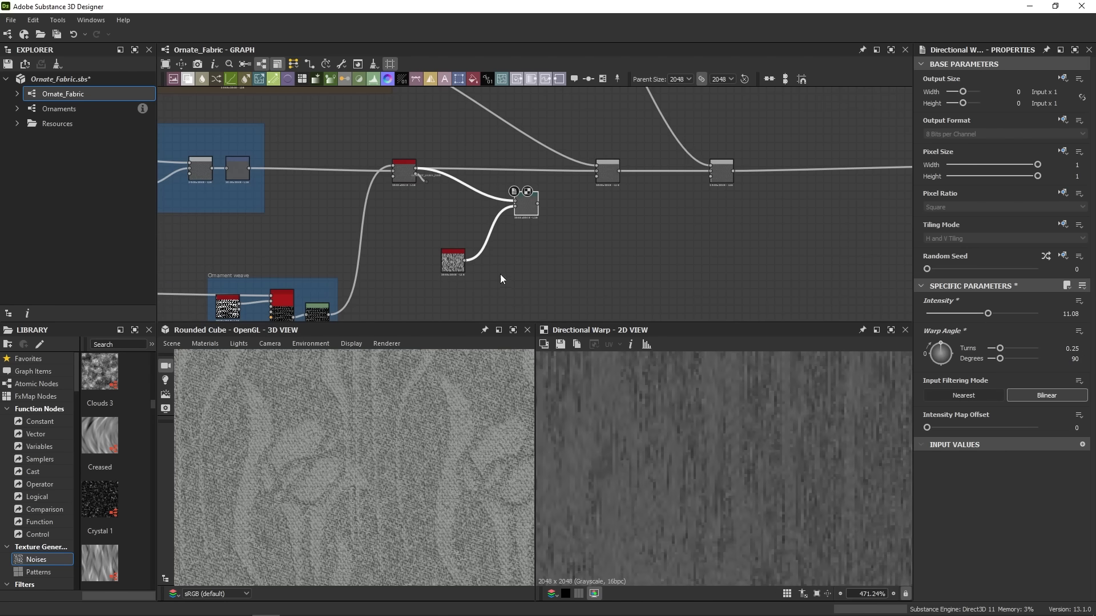
# Step: Preview the Directional Scratches node and set its pattern amount to 0.02 and its scale to 9
pyautogui.click(452, 262)
pyautogui.scroll(-6, 751, 484)
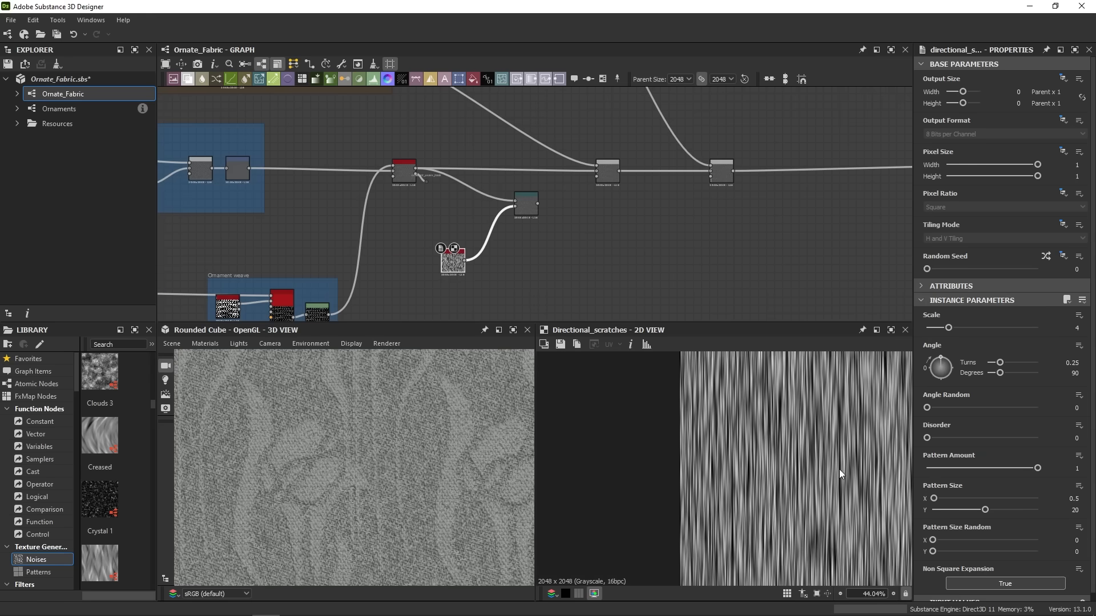
pyautogui.moveTo(839, 470); pyautogui.dragTo(713, 453, button='middle')
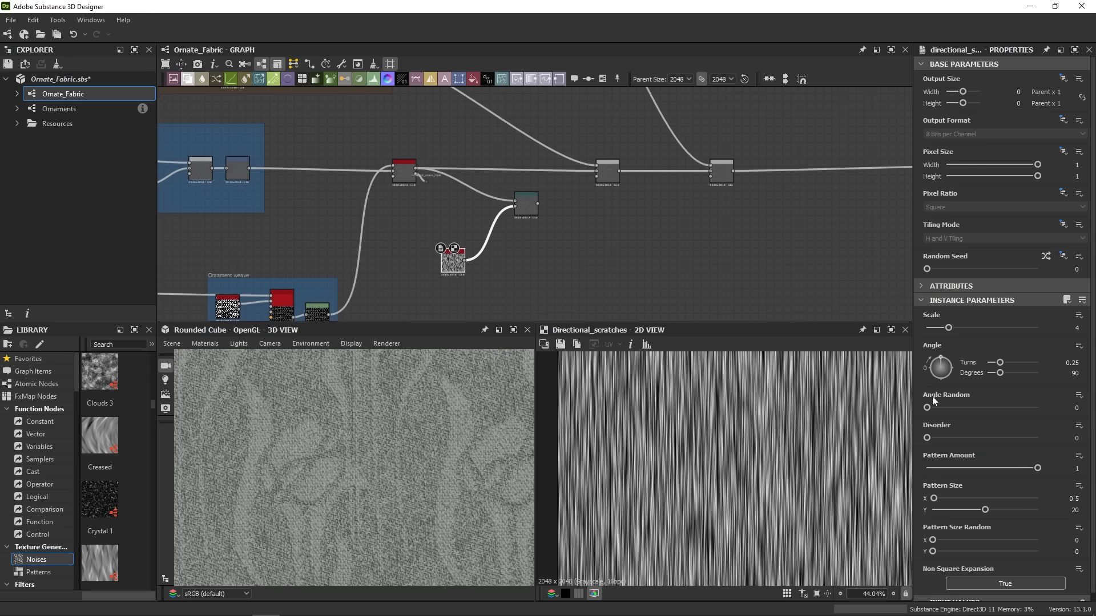
pyautogui.moveTo(1022, 467); pyautogui.dragTo(928, 487)
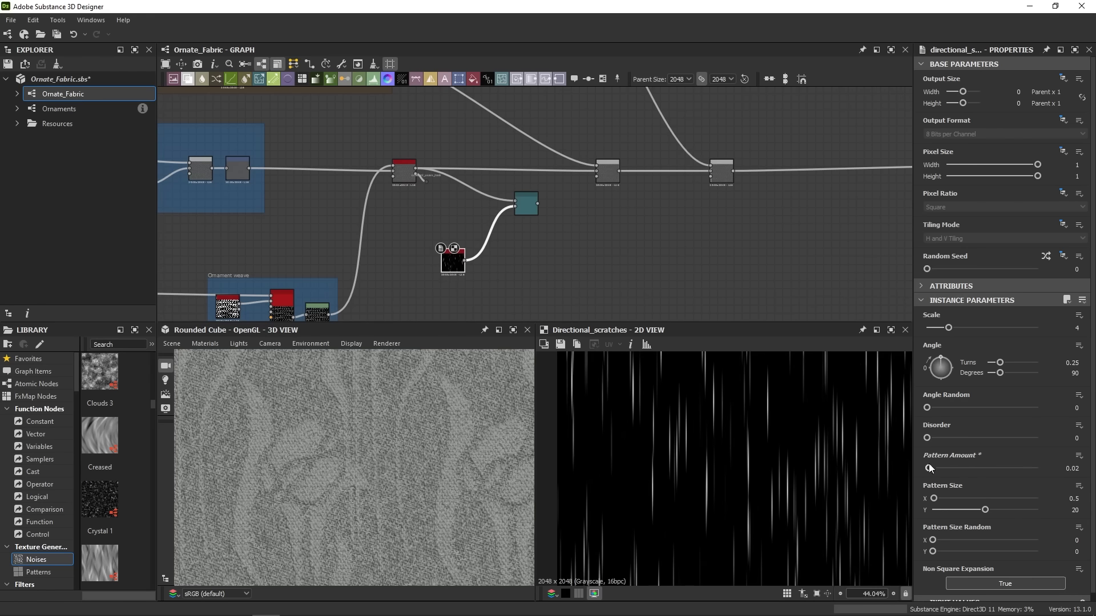
pyautogui.moveTo(955, 327); pyautogui.dragTo(988, 331)
pyautogui.scroll(2, 727, 469)
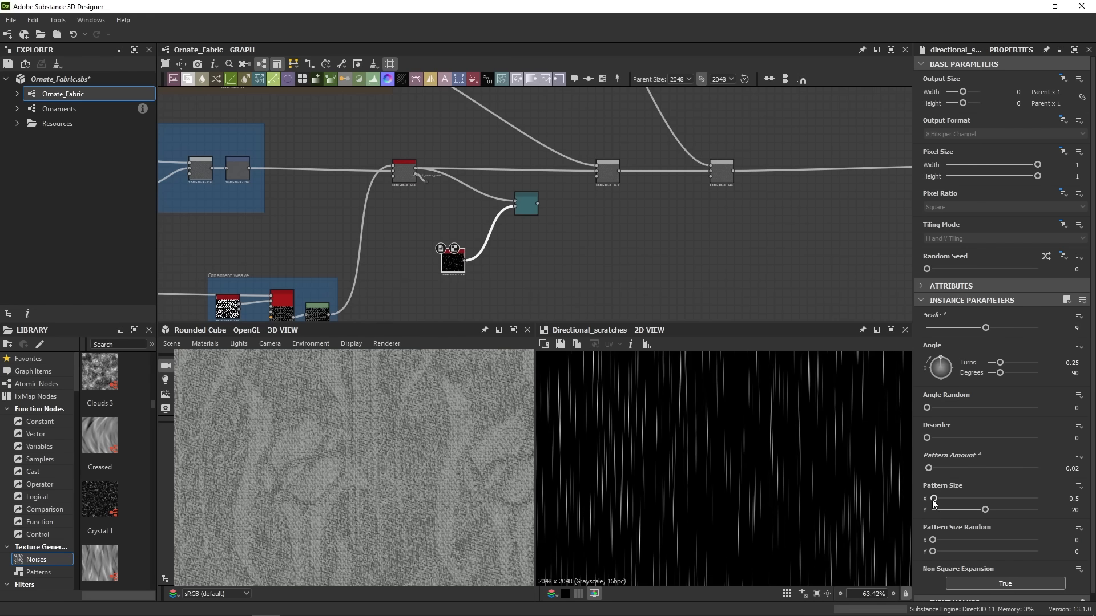
# Step: Set the scratches' pattern size X to 1.73, reduce pattern size Y and increase the random variation of pattern size X
pyautogui.moveTo(934, 499); pyautogui.dragTo(938, 500)
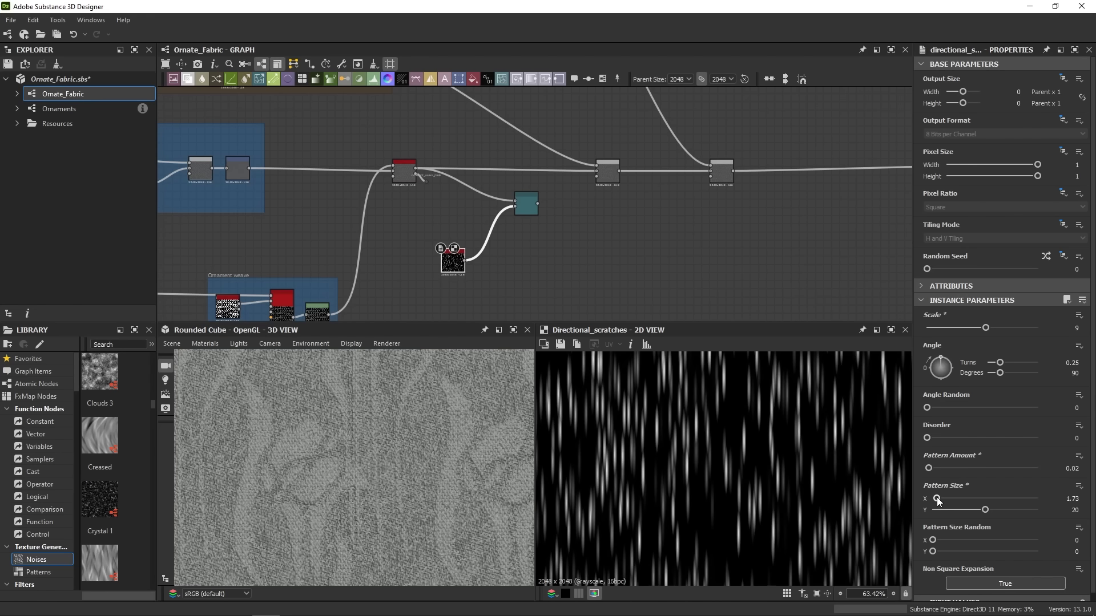
pyautogui.moveTo(975, 510); pyautogui.dragTo(959, 557)
pyautogui.moveTo(964, 540); pyautogui.dragTo(1002, 537)
# Step: Set the Directional Warp's intensity to 1.14 and route its output into the next Blend's background input in place of the direct Height Blend link
pyautogui.doubleClick(521, 210)
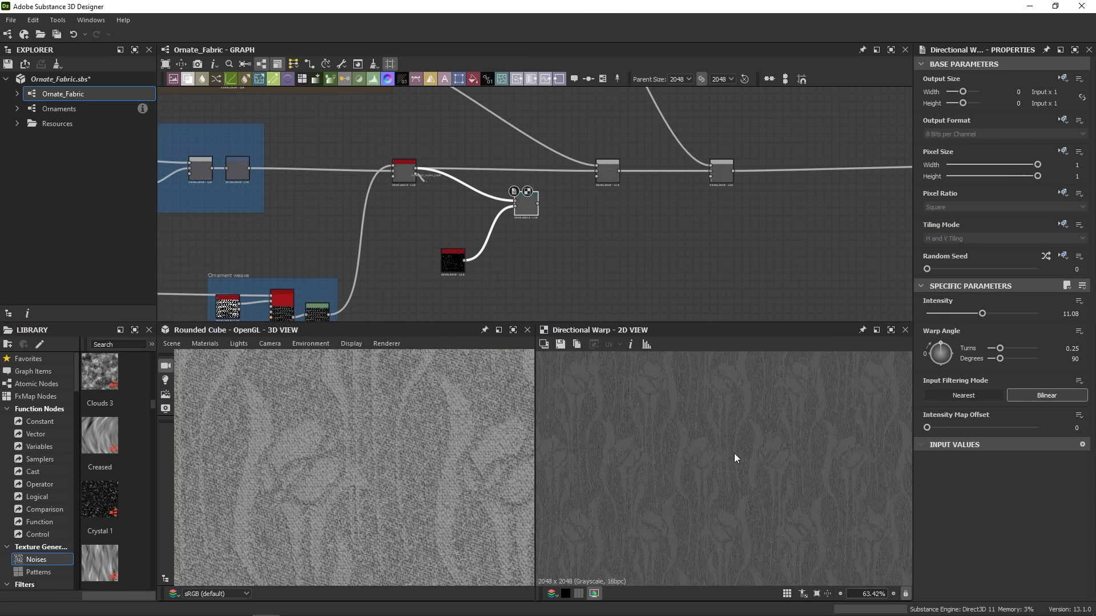
pyautogui.scroll(9, 690, 446)
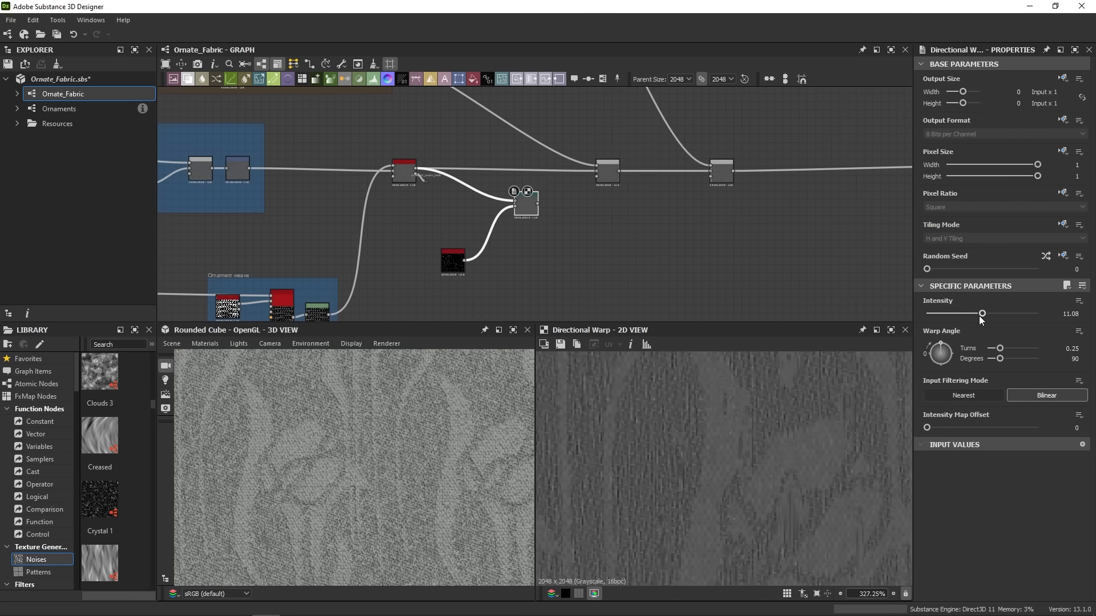
pyautogui.moveTo(978, 316); pyautogui.dragTo(933, 318)
pyautogui.moveTo(598, 170); pyautogui.dragTo(594, 173)
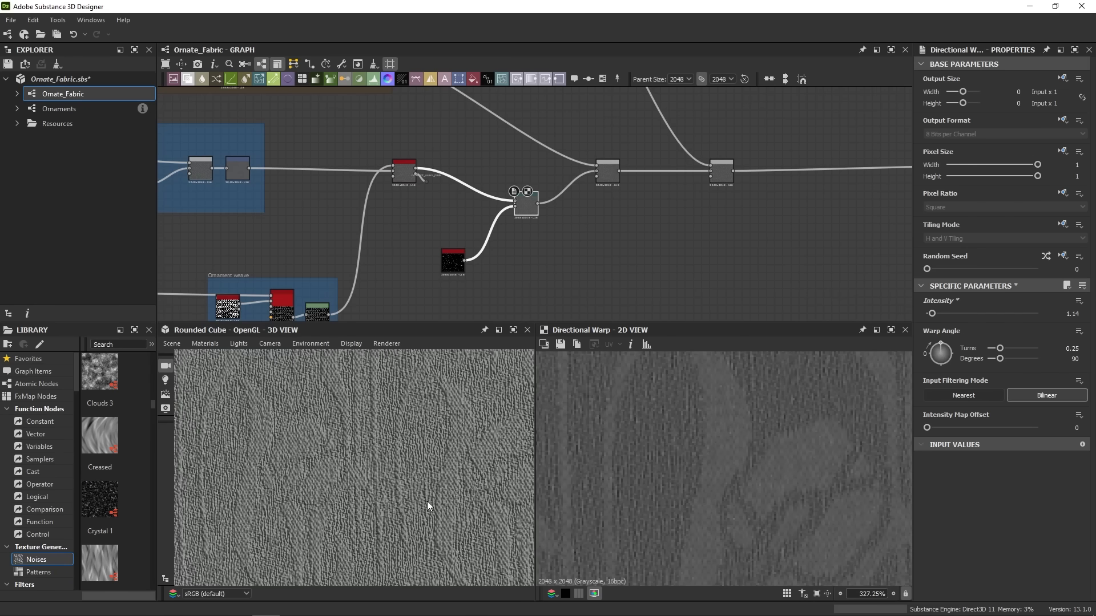
pyautogui.moveTo(525, 205); pyautogui.dragTo(518, 185)
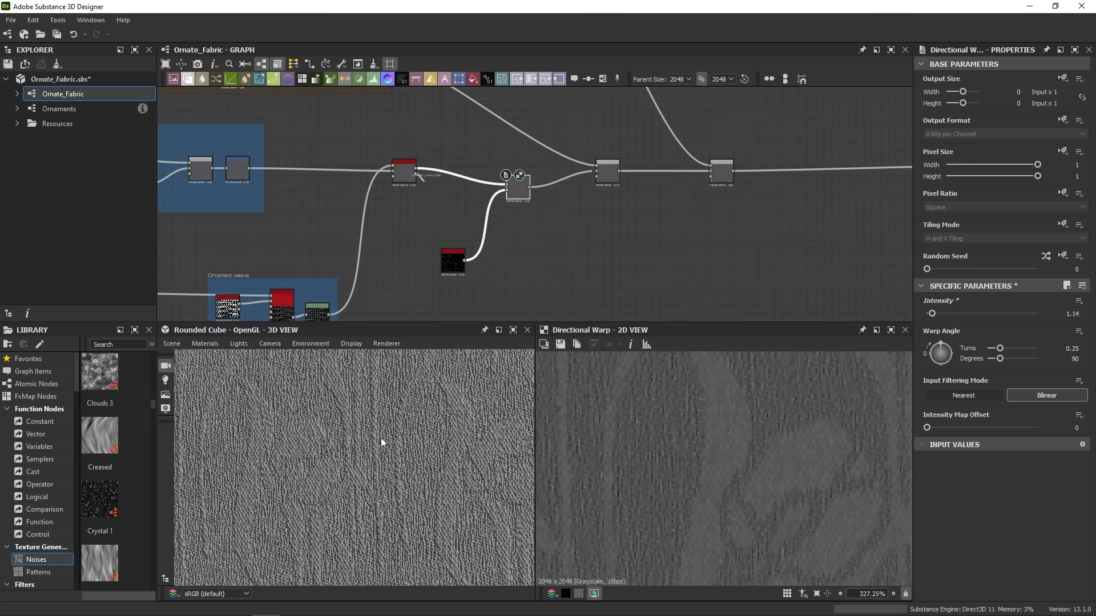
# Step: Line up the Directional Warp with the main line and place the Directional Scratches node directly beneath it
pyautogui.scroll(-5, 425, 444)
pyautogui.scroll(-2, 388, 430)
pyautogui.moveTo(388, 430); pyautogui.dragTo(288, 494)
pyautogui.scroll(5, 334, 468)
pyautogui.scroll(-5, 350, 498)
pyautogui.moveTo(518, 181); pyautogui.dragTo(515, 166)
pyautogui.moveTo(447, 265); pyautogui.dragTo(471, 207)
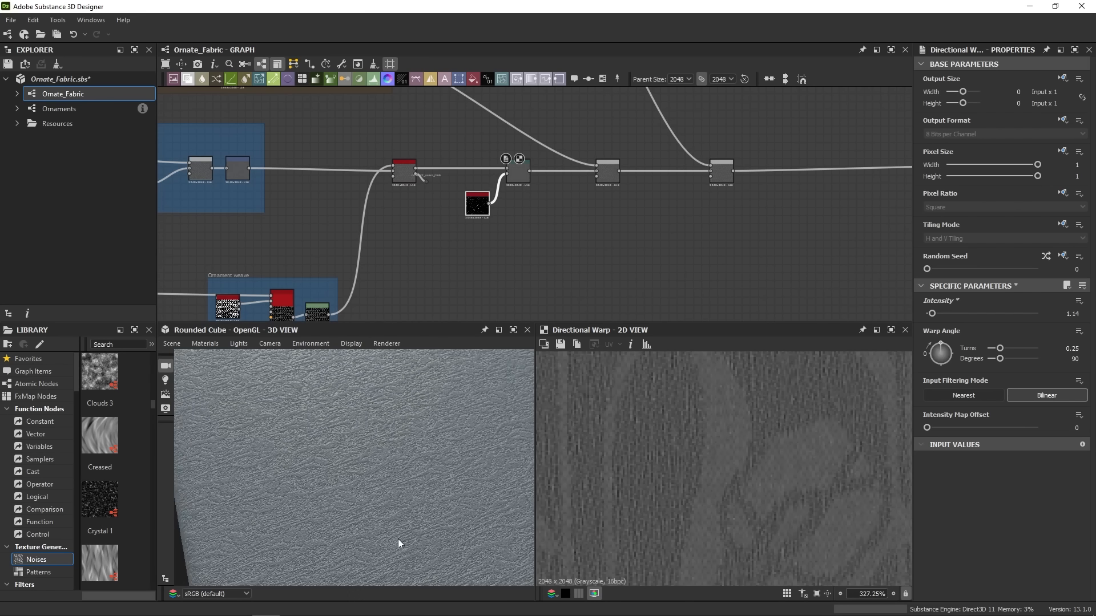
# Step: Examine the warped fabric on the whole rounded cube from a distance
pyautogui.scroll(-8, 393, 536)
pyautogui.moveTo(393, 534); pyautogui.dragTo(576, 443)
pyautogui.scroll(5, 361, 490)
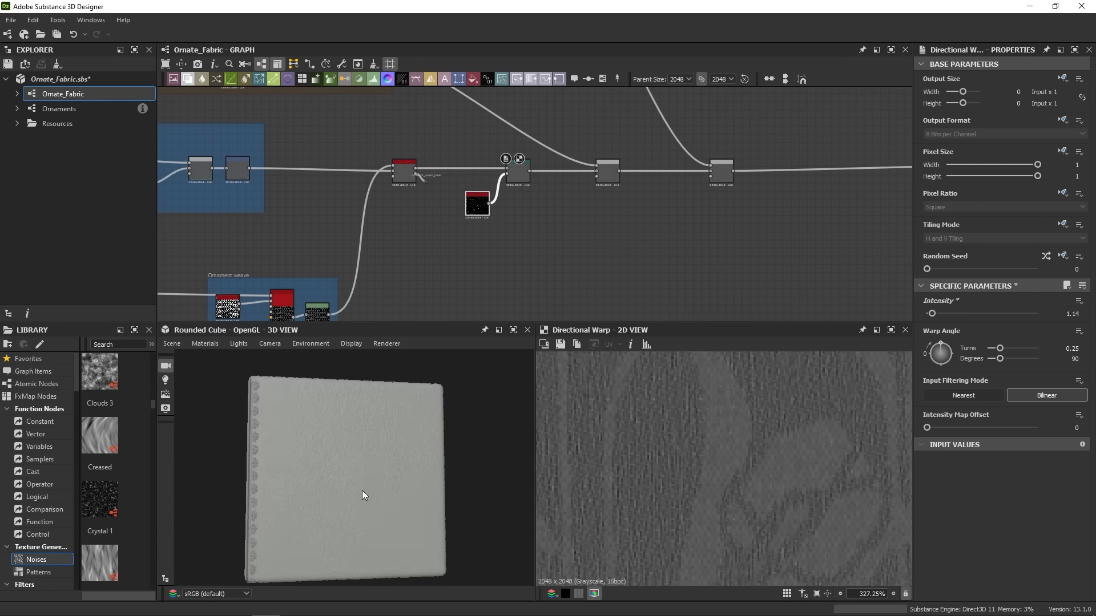
# Step: Examine the trim edge on the rounded cube and the output of the Subtract Blend that follows the strap nodes
pyautogui.moveTo(600, 238); pyautogui.dragTo(417, 229, button='middle')
pyautogui.scroll(-6, 432, 240)
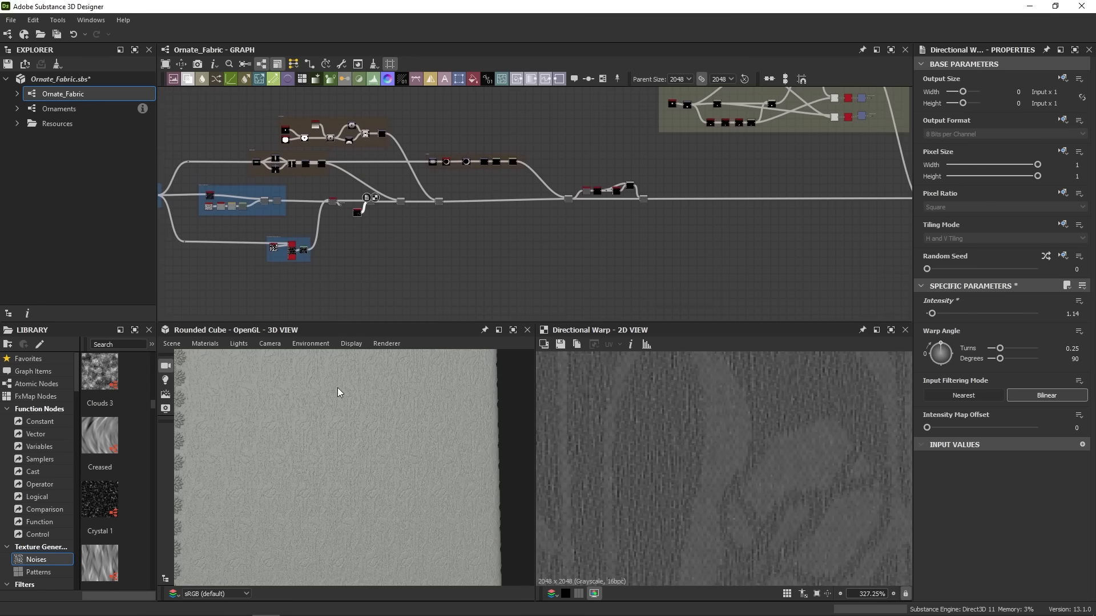
pyautogui.moveTo(328, 428); pyautogui.dragTo(349, 429, button='middle')
pyautogui.moveTo(602, 222); pyautogui.dragTo(440, 295, button='middle')
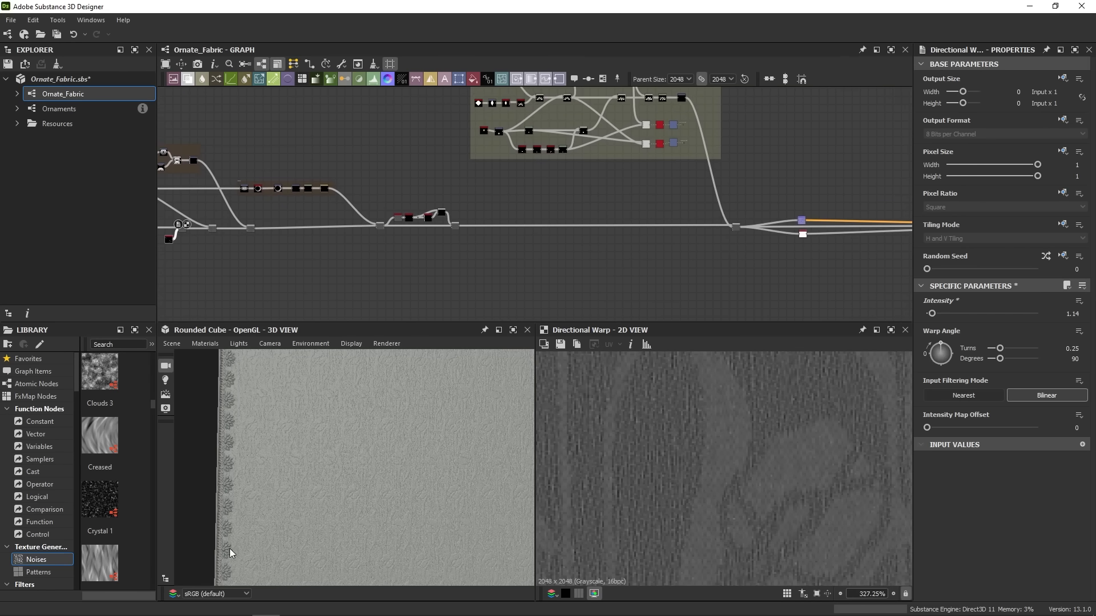
pyautogui.scroll(5, 186, 240)
pyautogui.moveTo(186, 240); pyautogui.dragTo(471, 242, button='middle')
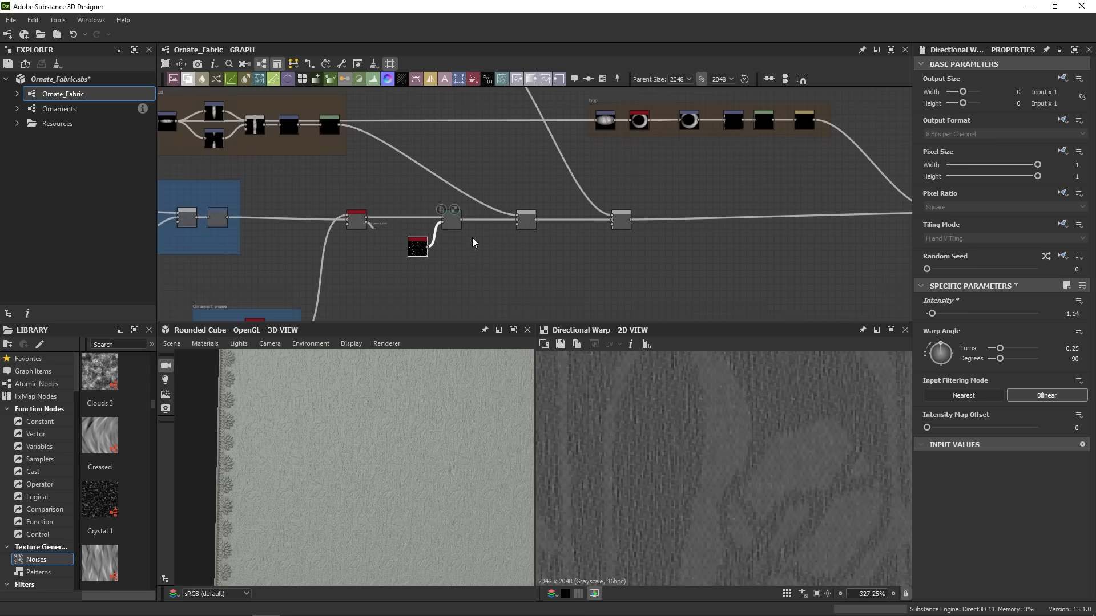
pyautogui.click(494, 261)
pyautogui.moveTo(624, 244); pyautogui.dragTo(288, 251, button='middle')
pyautogui.click(794, 221)
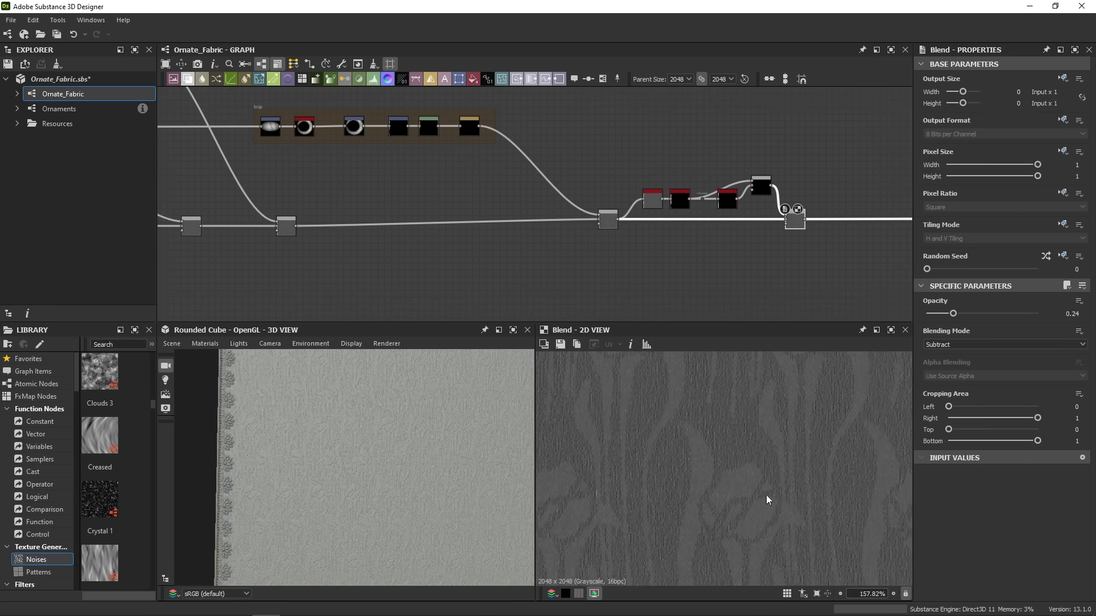
pyautogui.scroll(-5, 647, 526)
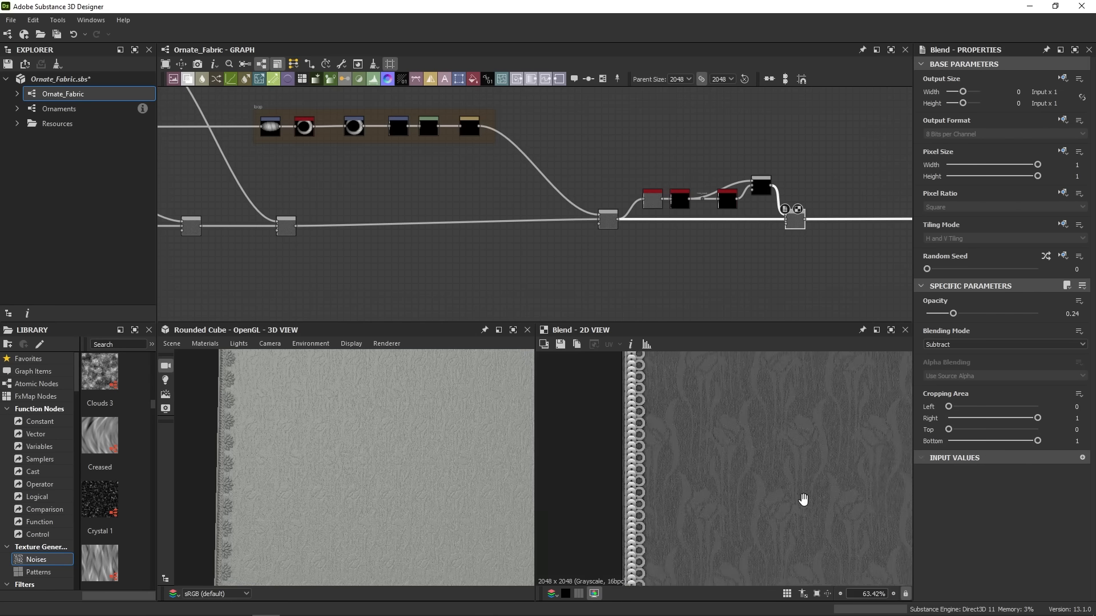
pyautogui.moveTo(799, 501); pyautogui.dragTo(775, 434, button='middle')
pyautogui.moveTo(724, 507); pyautogui.dragTo(558, 570, button='middle')
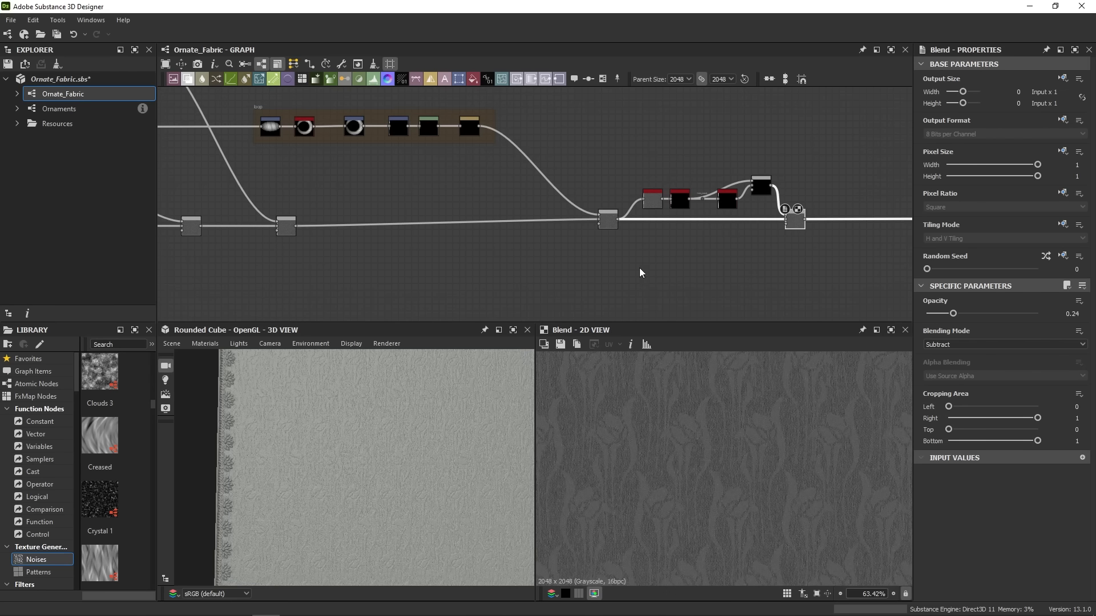
# Step: Add a Creased noise node in the empty area above the final Normal node and set its warp intensity to 0
pyautogui.scroll(-1, 656, 261)
pyautogui.moveTo(659, 260); pyautogui.dragTo(453, 269, button='middle')
pyautogui.scroll(-3, 459, 271)
pyautogui.scroll(-1, 459, 270)
pyautogui.moveTo(628, 267); pyautogui.dragTo(580, 282, button='middle')
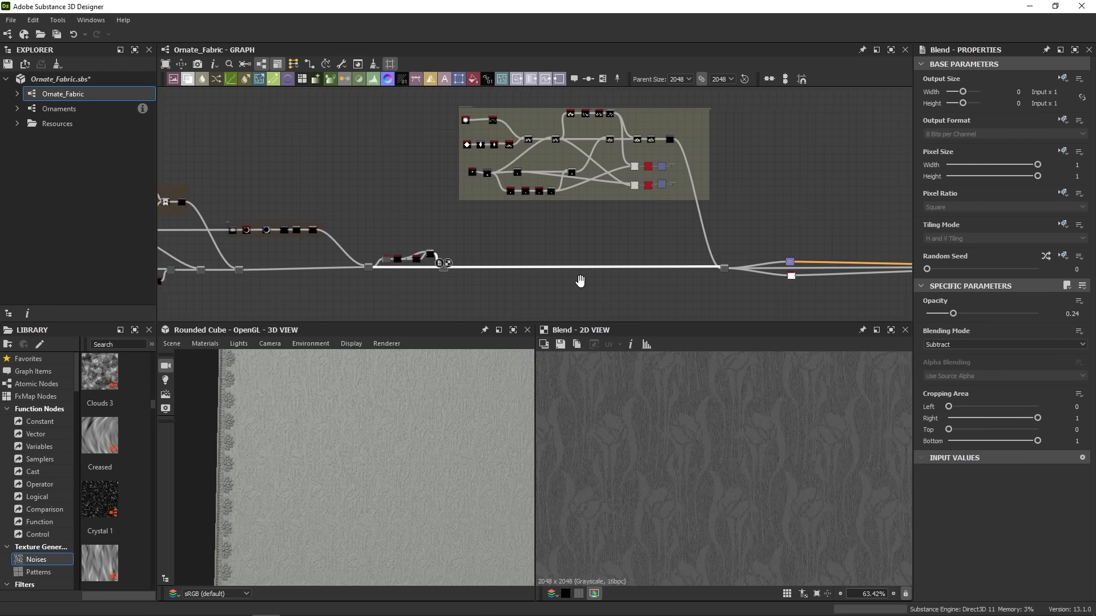
pyautogui.moveTo(829, 175); pyautogui.dragTo(650, 164, button='middle')
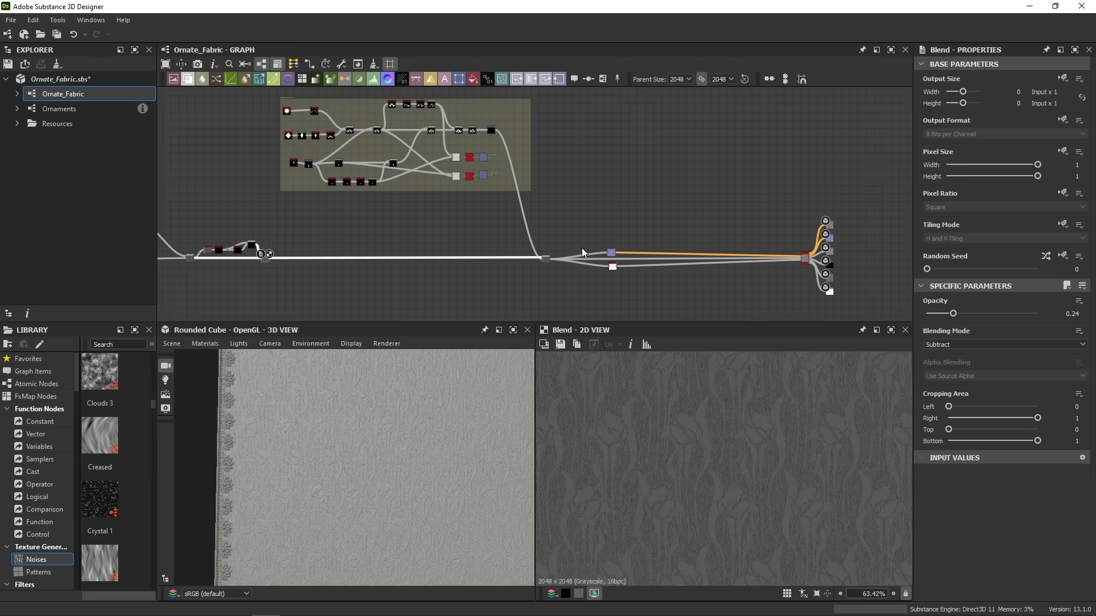
pyautogui.scroll(5, 611, 215)
pyautogui.moveTo(612, 215); pyautogui.dragTo(569, 180, button='middle')
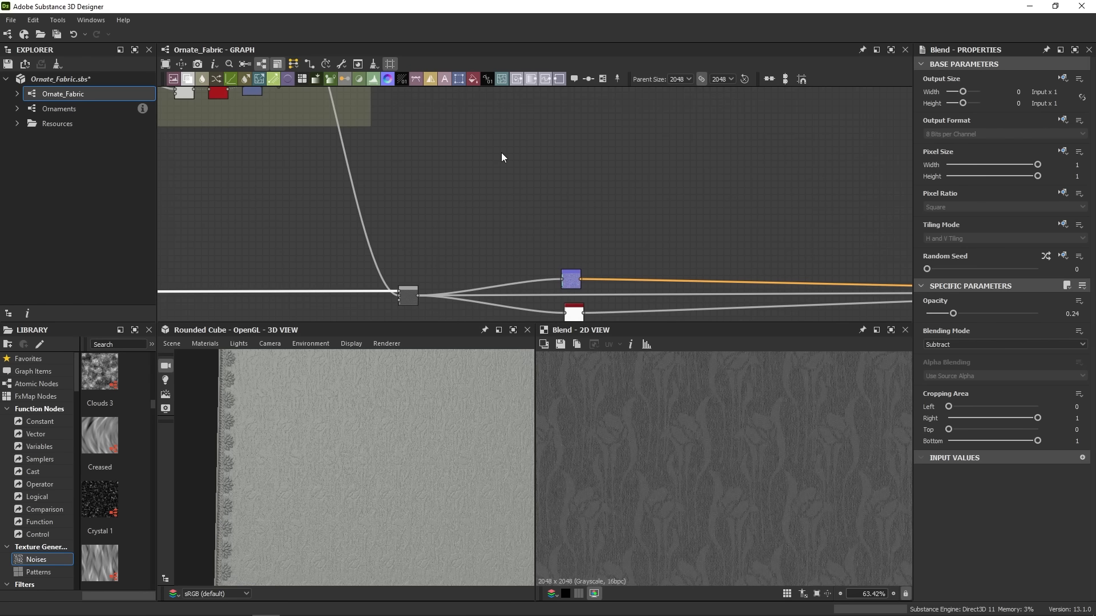
pyautogui.press('space')
pyautogui.write('creas')
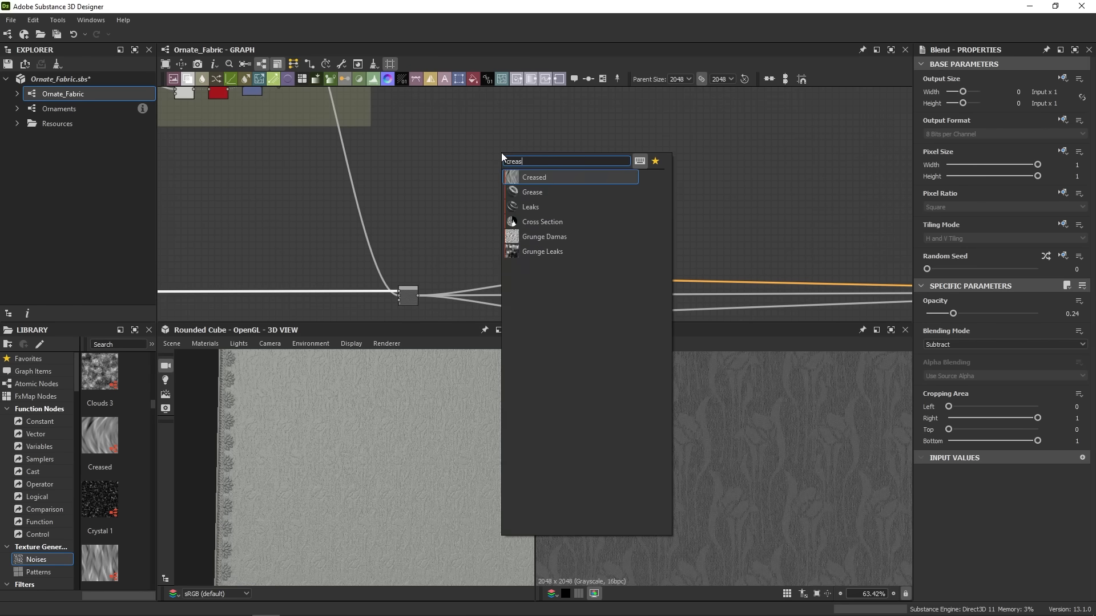
pyautogui.click(550, 177)
pyautogui.scroll(-5, 653, 451)
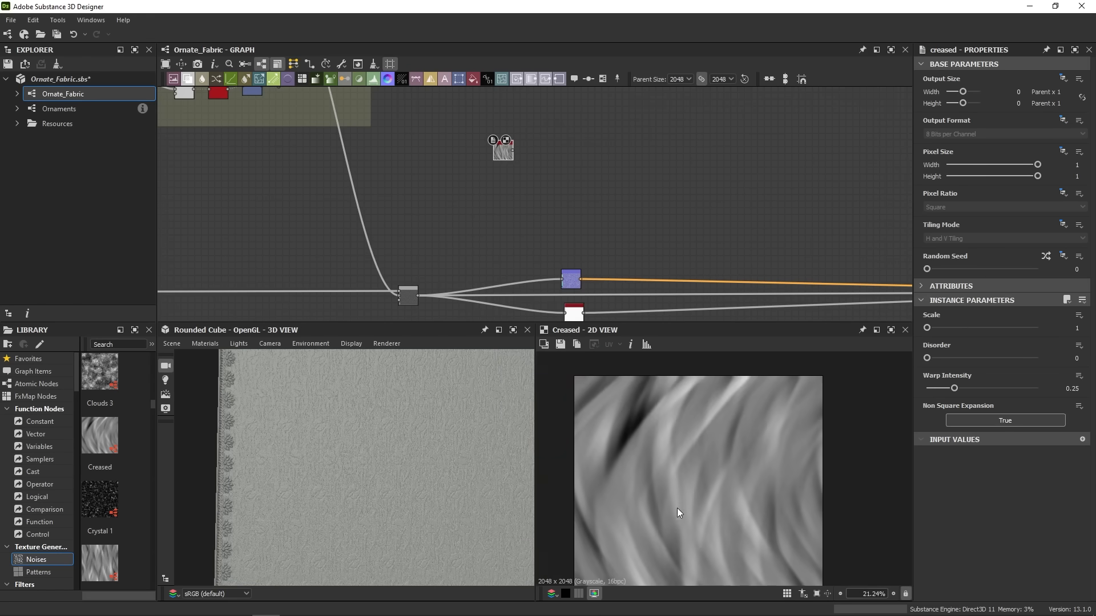
pyautogui.moveTo(945, 390); pyautogui.dragTo(926, 387)
# Step: Add a Warp node fed by the Creased noise
pyautogui.scroll(2, 556, 162)
pyautogui.press('space')
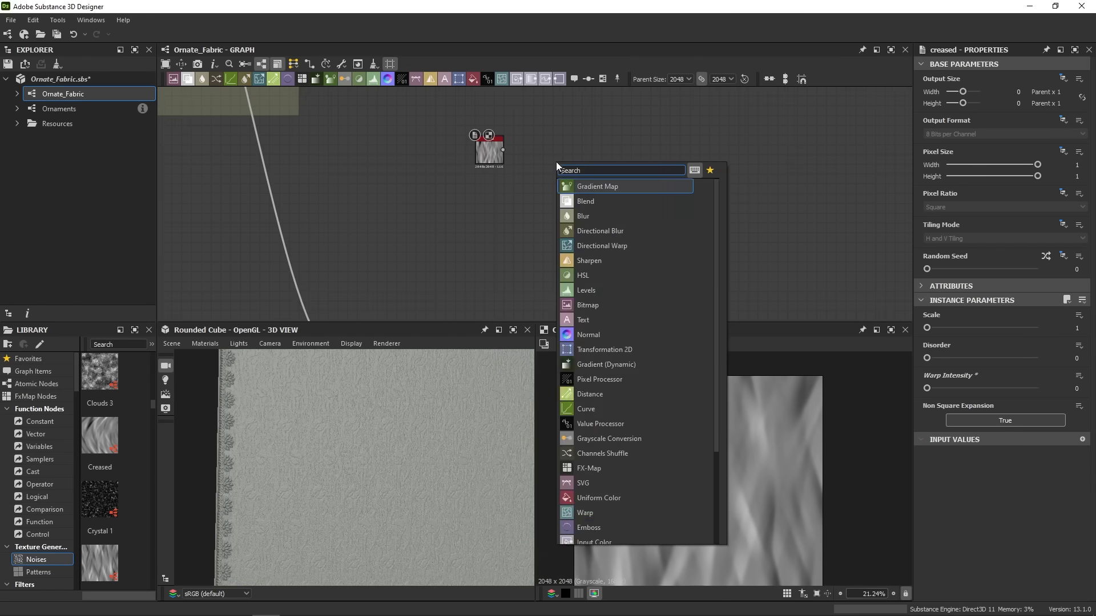
pyautogui.write('warp')
pyautogui.press('Return')
# Step: Add a Perlin Noise node beneath the Creased node and set its scale to 5
pyautogui.scroll(3, 518, 153)
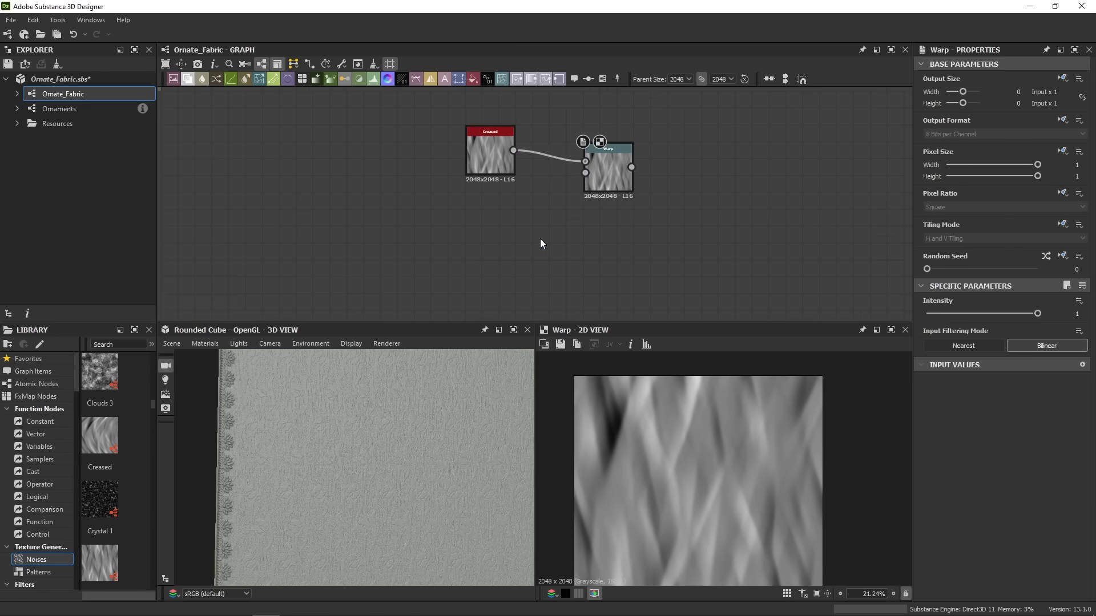
pyautogui.press('space')
pyautogui.write('perlin')
pyautogui.click(587, 273)
pyautogui.moveTo(545, 257); pyautogui.dragTo(528, 256)
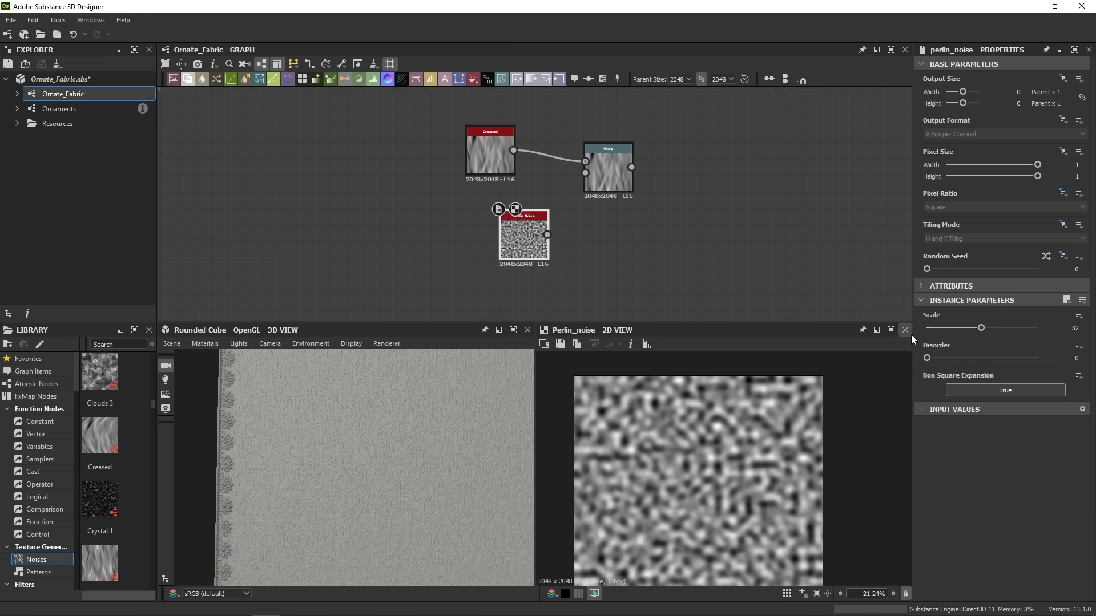
pyautogui.moveTo(981, 327); pyautogui.dragTo(933, 328)
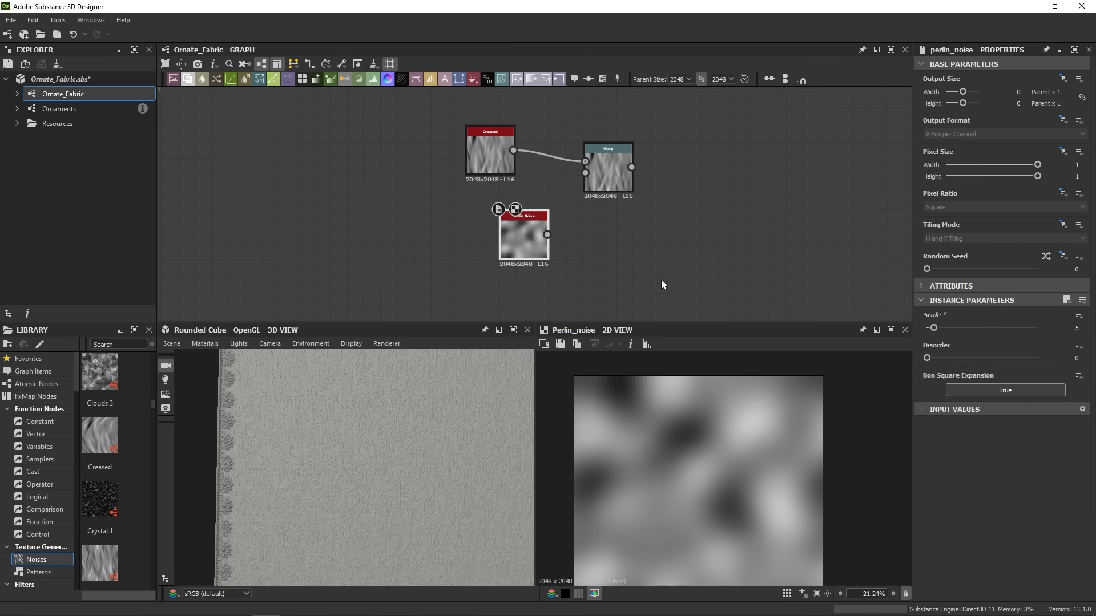
# Step: Feed the Perlin Noise into the Warp's second input and set the Warp's intensity to 2.36
pyautogui.moveTo(547, 235); pyautogui.dragTo(585, 172)
pyautogui.click(608, 171)
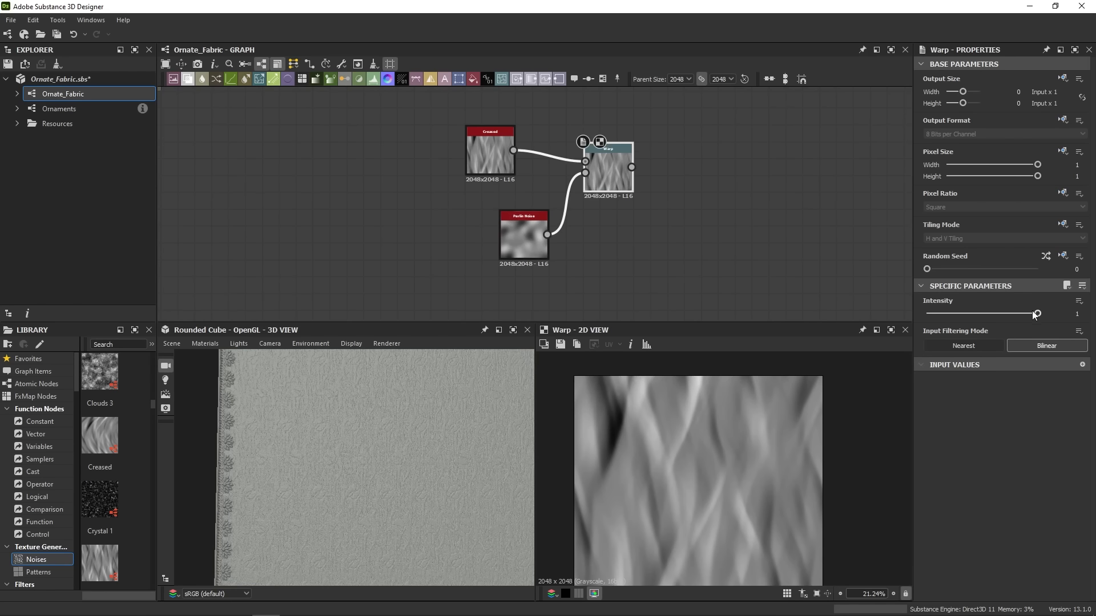
pyautogui.click(1076, 313)
pyautogui.write('2')
pyautogui.press('Return')
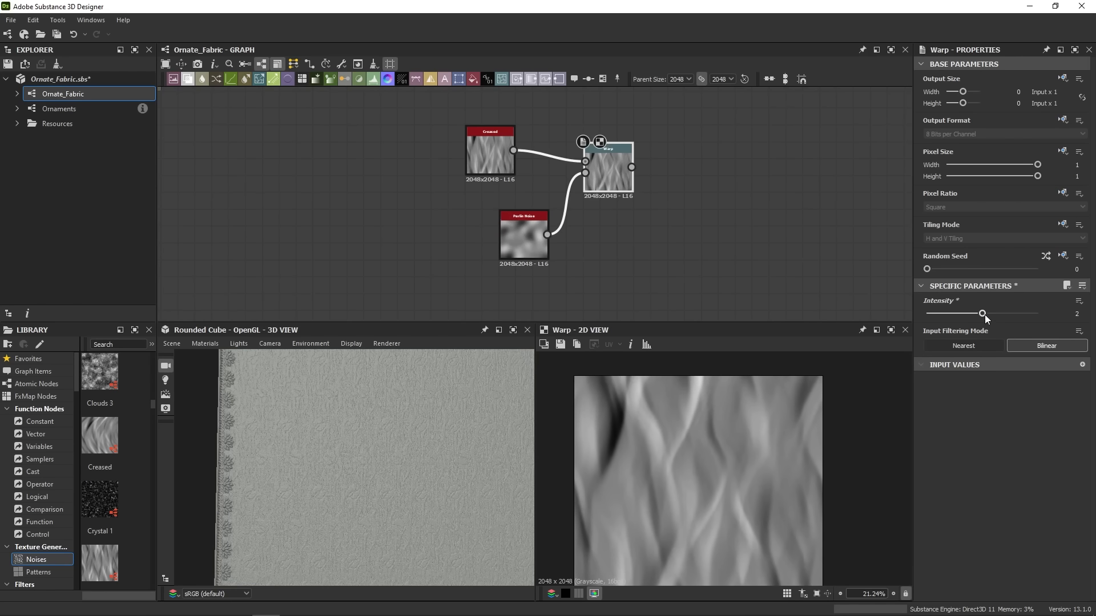
pyautogui.moveTo(983, 314); pyautogui.dragTo(991, 316)
# Step: Add a Blur HQ Grayscale node after the Warp, set its intensity to 2.87 and line it up with the Warp
pyautogui.click(699, 183)
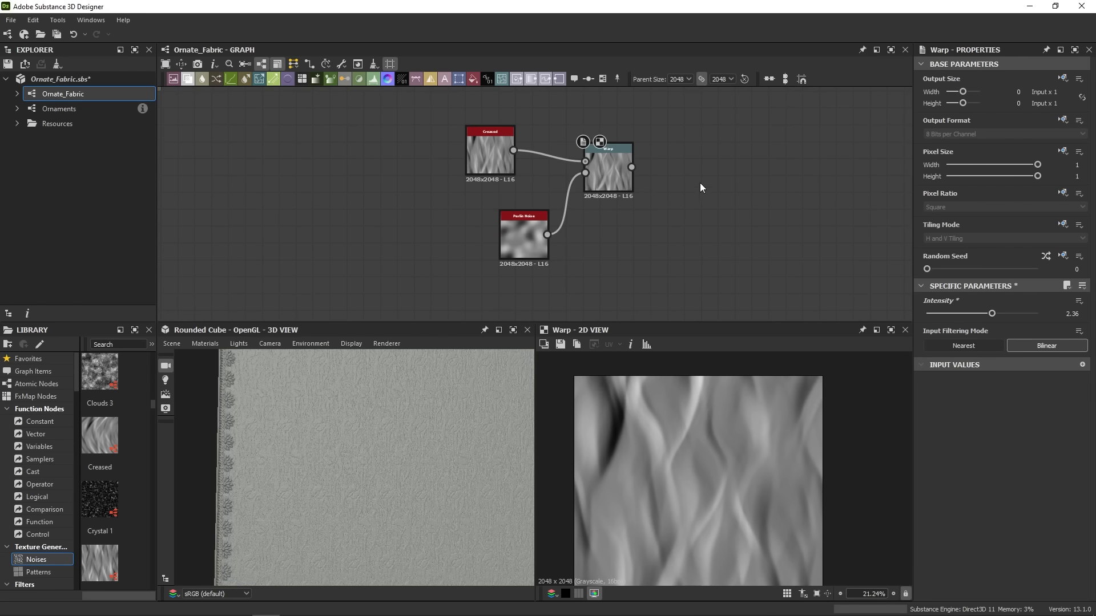
pyautogui.press('space')
pyautogui.write('blu')
pyautogui.click(748, 263)
pyautogui.moveTo(996, 328); pyautogui.dragTo(947, 325)
pyautogui.moveTo(689, 190); pyautogui.dragTo(687, 173)
# Step: Add a Normal node fed by the blurred creases and set its intensity to 6
pyautogui.moveTo(710, 181); pyautogui.dragTo(499, 186, button='middle')
pyautogui.click(578, 196)
pyautogui.press('space')
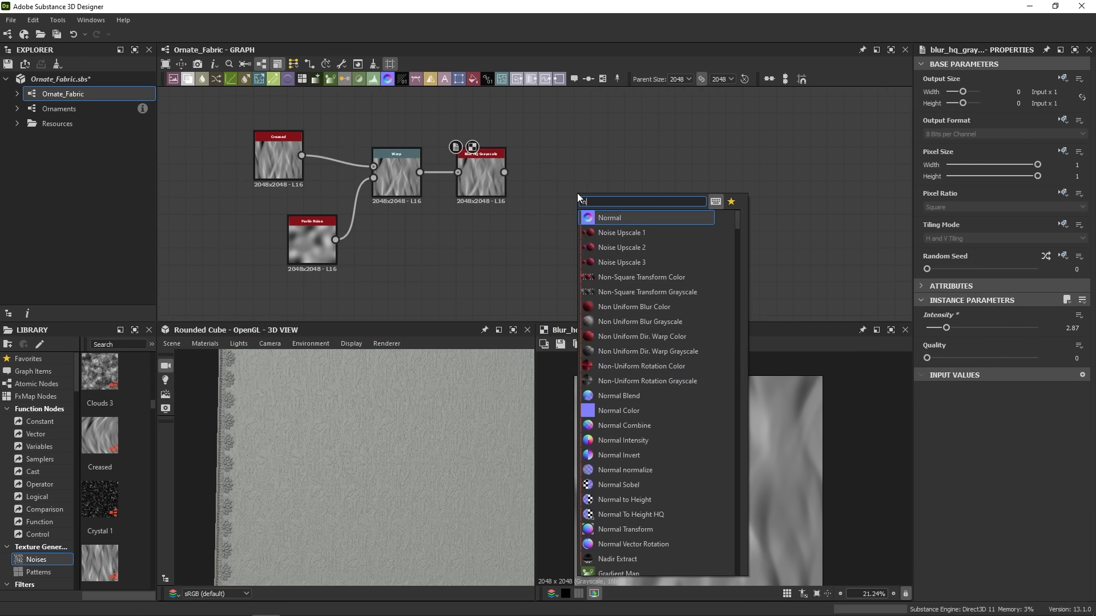
pyautogui.write('normal')
pyautogui.click(610, 218)
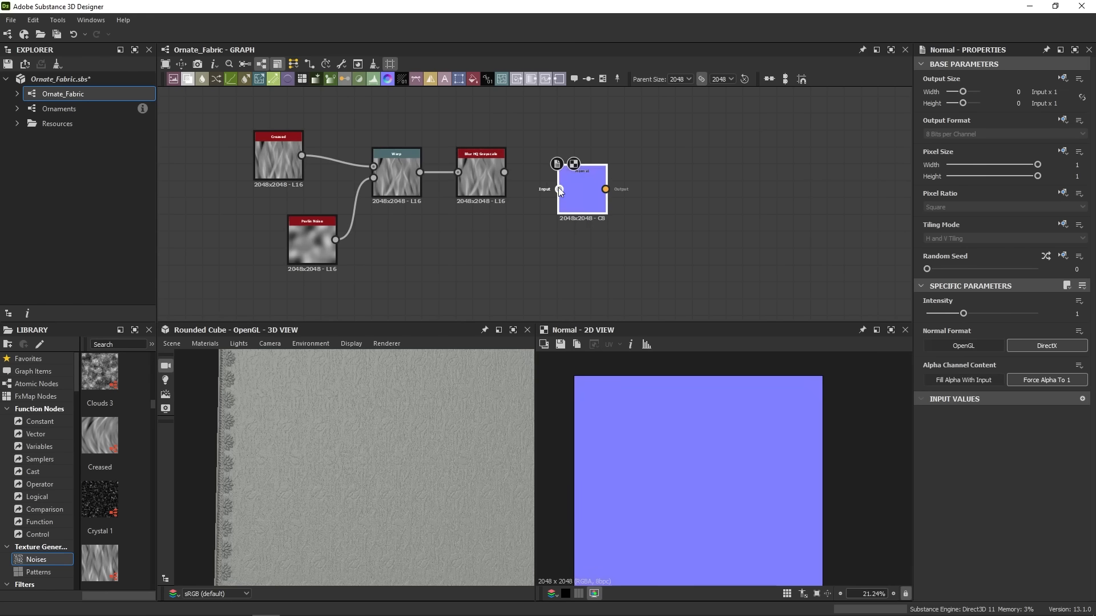
pyautogui.moveTo(504, 172); pyautogui.dragTo(567, 193)
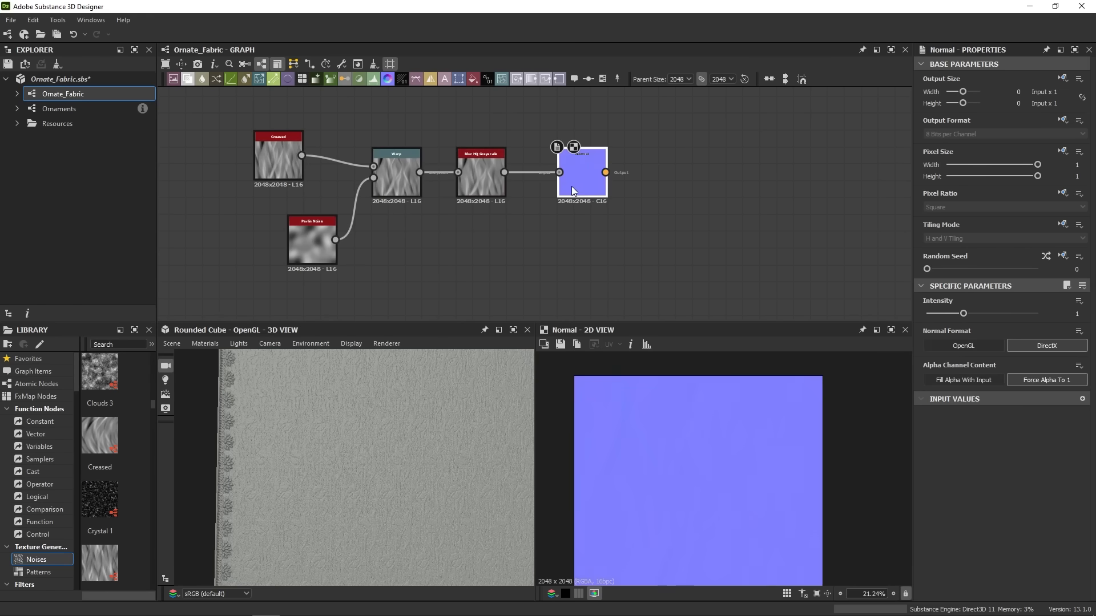
pyautogui.moveTo(1066, 313); pyautogui.dragTo(1095, 314)
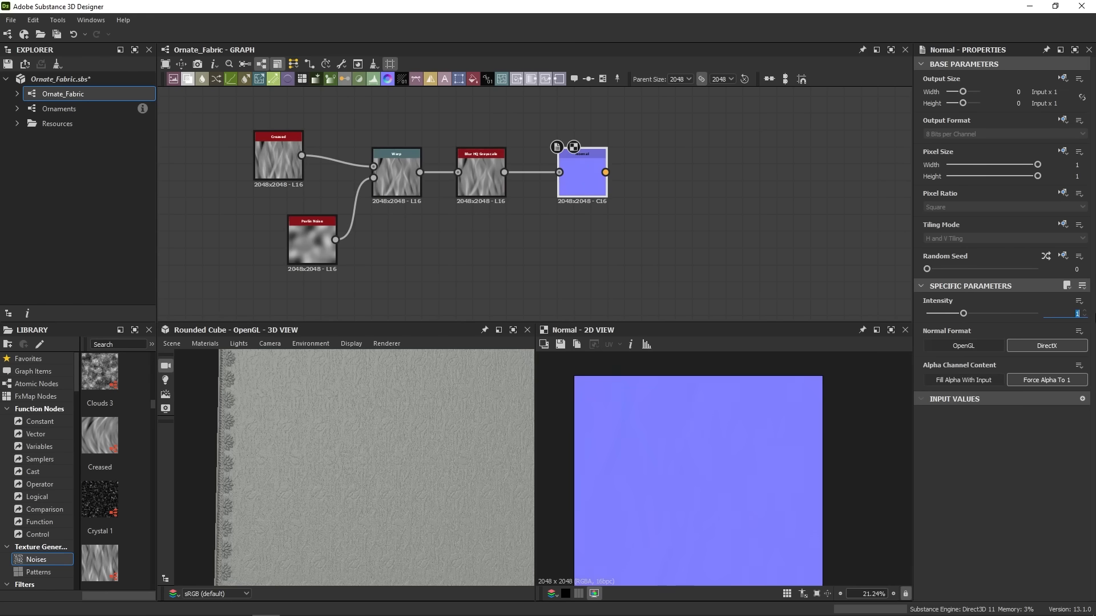
pyautogui.write('6')
pyautogui.press('Return')
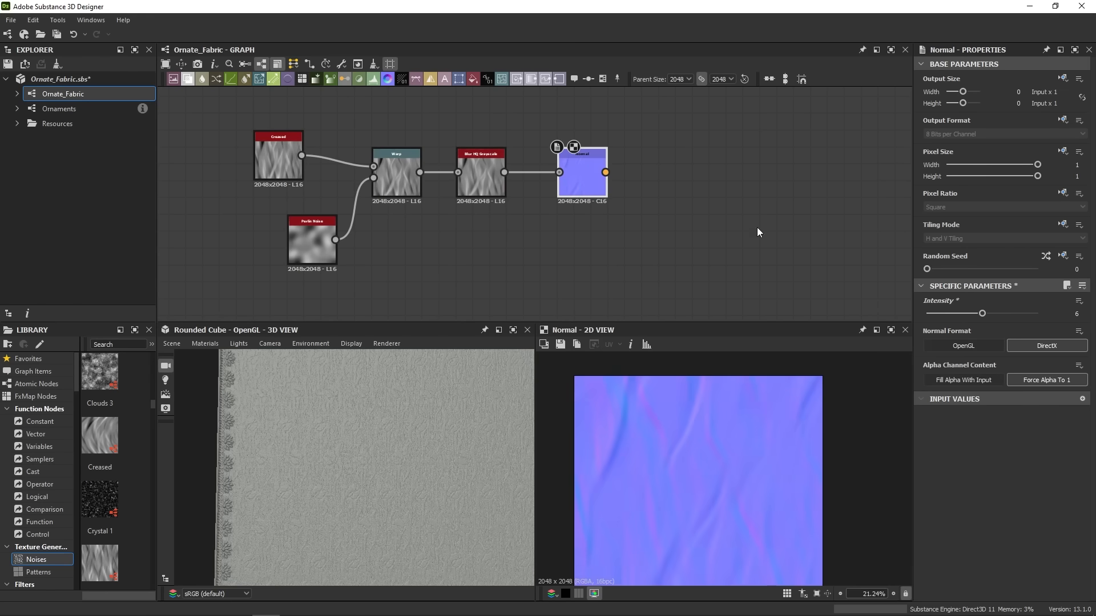
pyautogui.moveTo(743, 549); pyautogui.dragTo(757, 525, button='middle')
# Step: Add a Normal Combine node and connect the crease Normal to its first input and the fabric Normal to its second
pyautogui.scroll(-4, 624, 221)
pyautogui.moveTo(625, 226); pyautogui.dragTo(619, 149, button='middle')
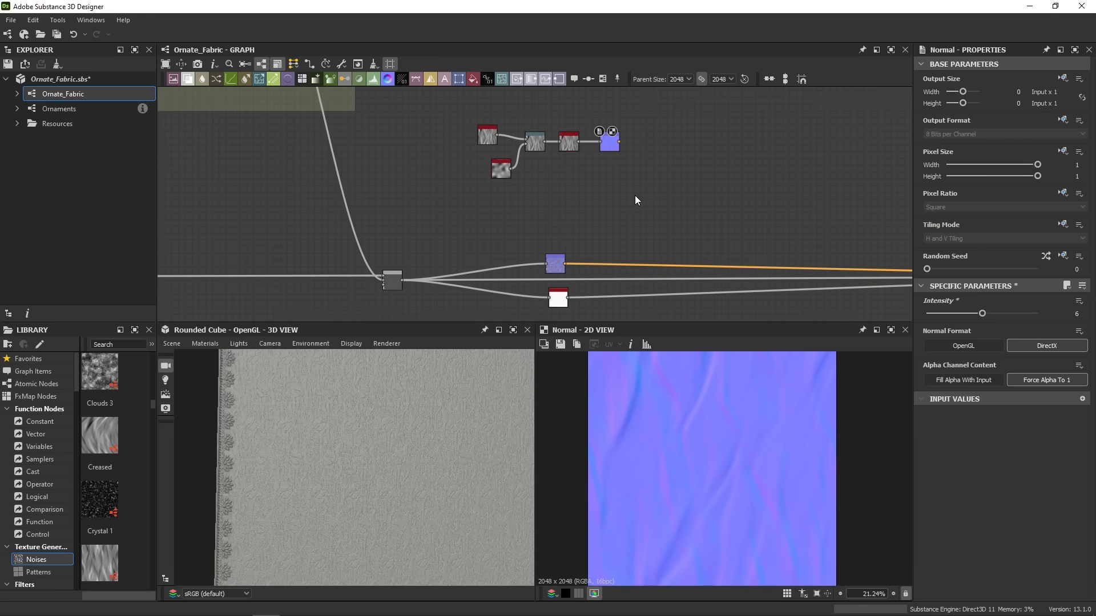
pyautogui.press('space')
pyautogui.write('mb')
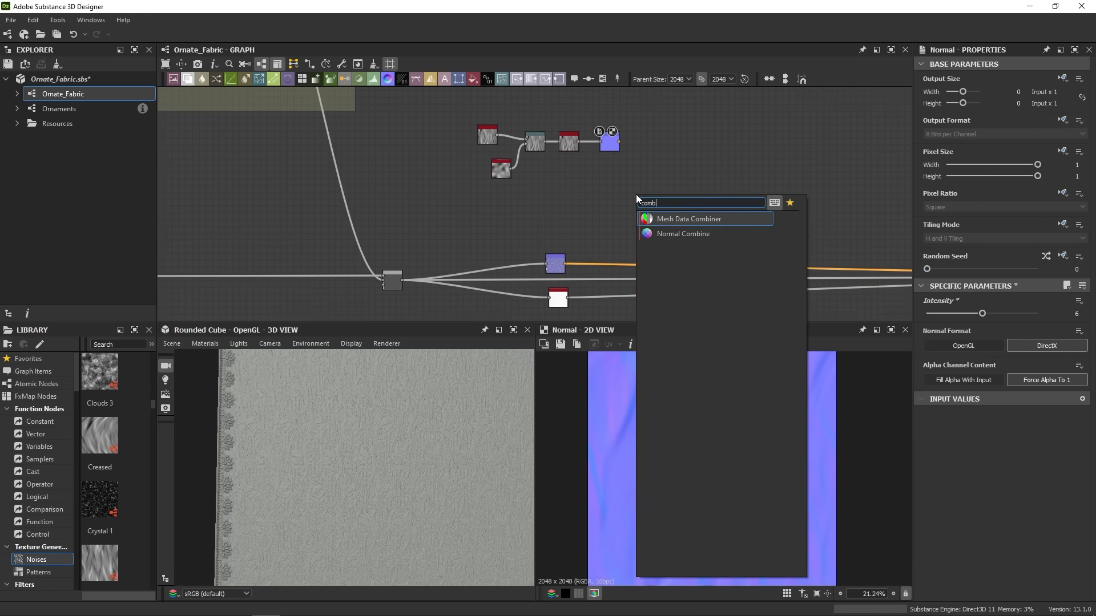
pyautogui.click(692, 235)
pyautogui.scroll(3, 584, 257)
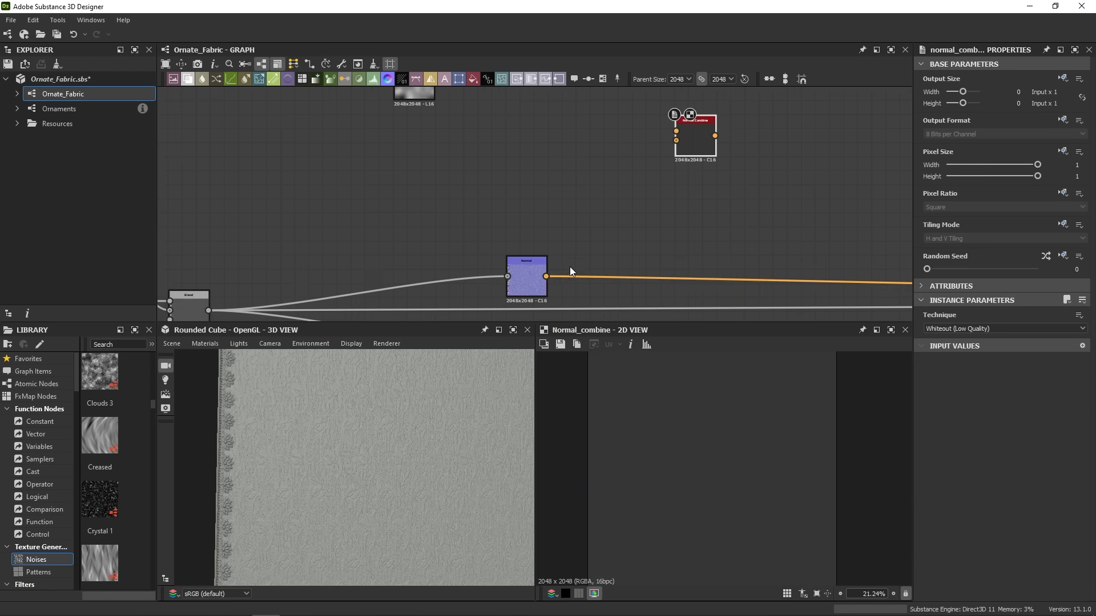
pyautogui.moveTo(546, 276); pyautogui.dragTo(674, 140)
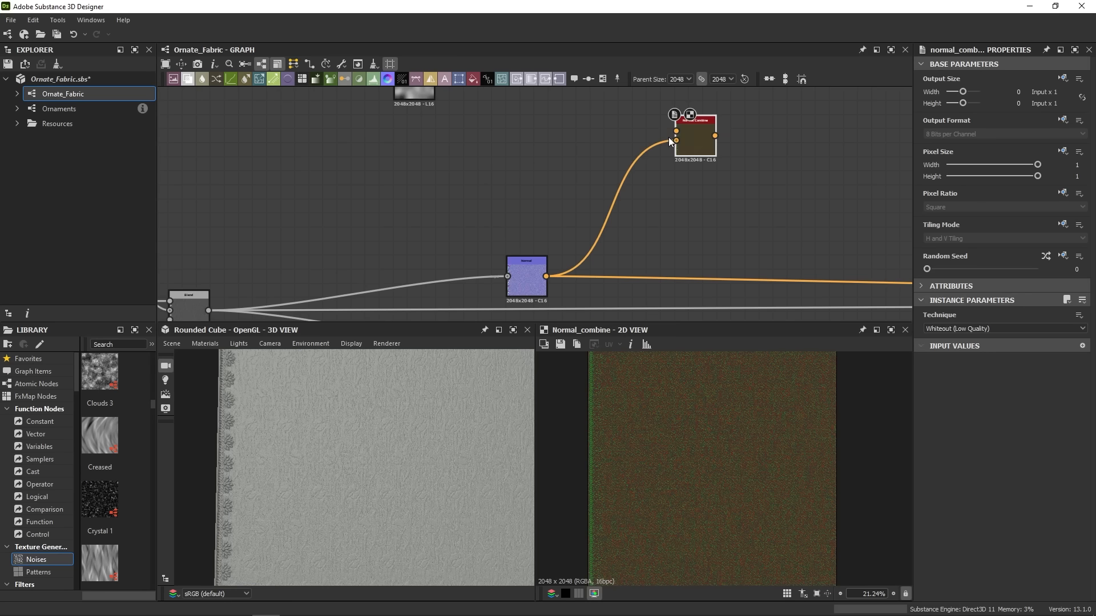
pyautogui.moveTo(669, 137); pyautogui.dragTo(635, 207, button='middle')
pyautogui.scroll(-3, 635, 207)
pyautogui.moveTo(622, 139); pyautogui.dragTo(632, 205)
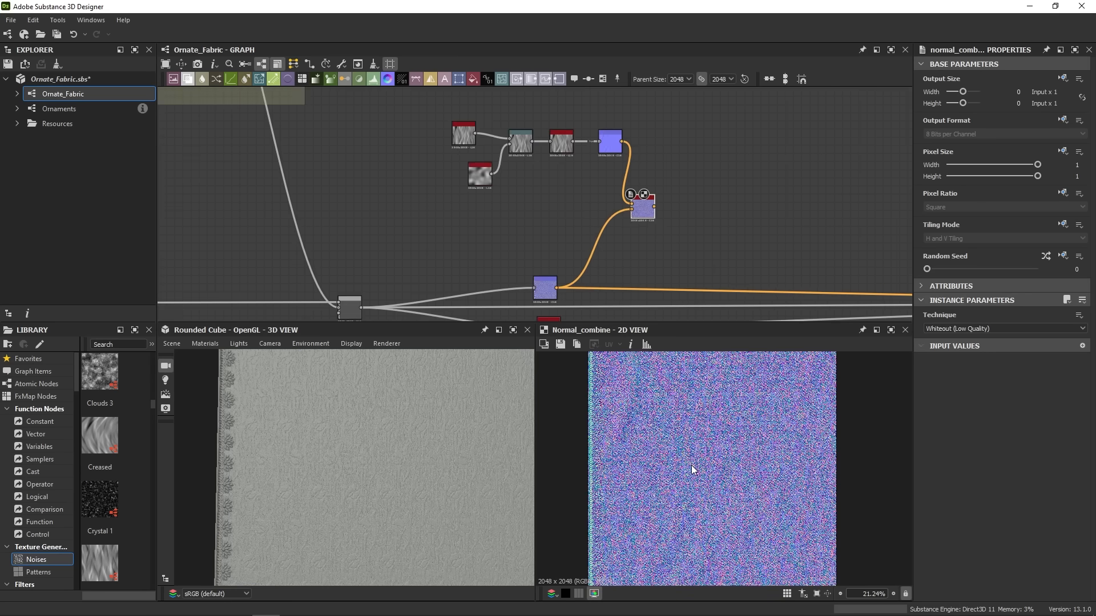
# Step: Move the Normal Combine node lower and compare its output with the fabric Normal in the 2D view
pyautogui.scroll(3, 691, 465)
pyautogui.moveTo(724, 491); pyautogui.dragTo(648, 282, button='middle')
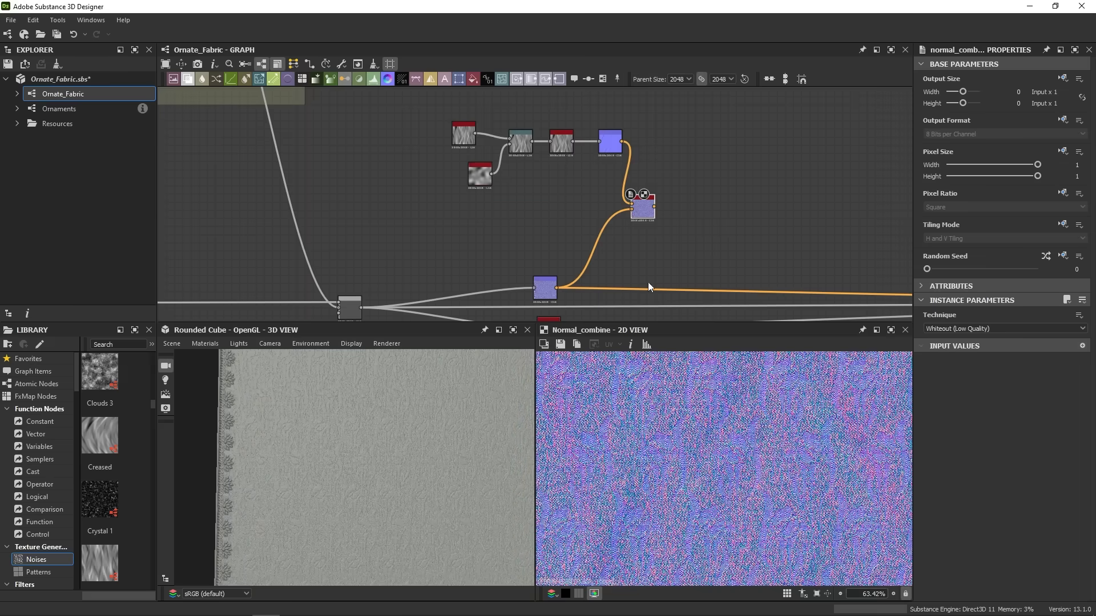
pyautogui.moveTo(647, 215); pyautogui.dragTo(660, 244)
pyautogui.scroll(3, 659, 239)
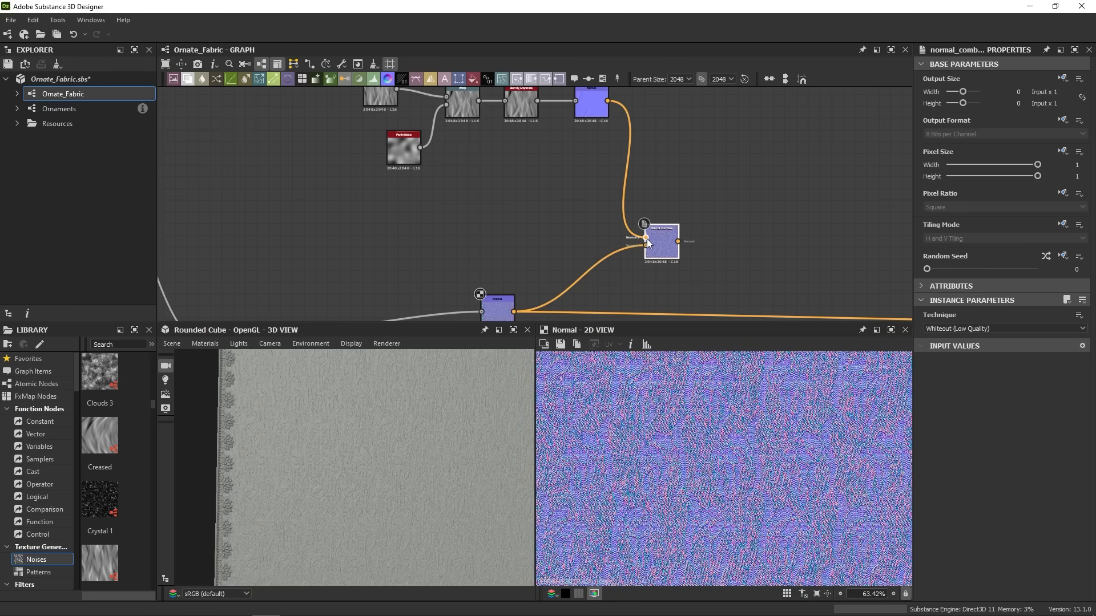
pyautogui.doubleClick(647, 239)
pyautogui.doubleClick(646, 246)
pyautogui.doubleClick(678, 242)
pyautogui.scroll(-3, 733, 457)
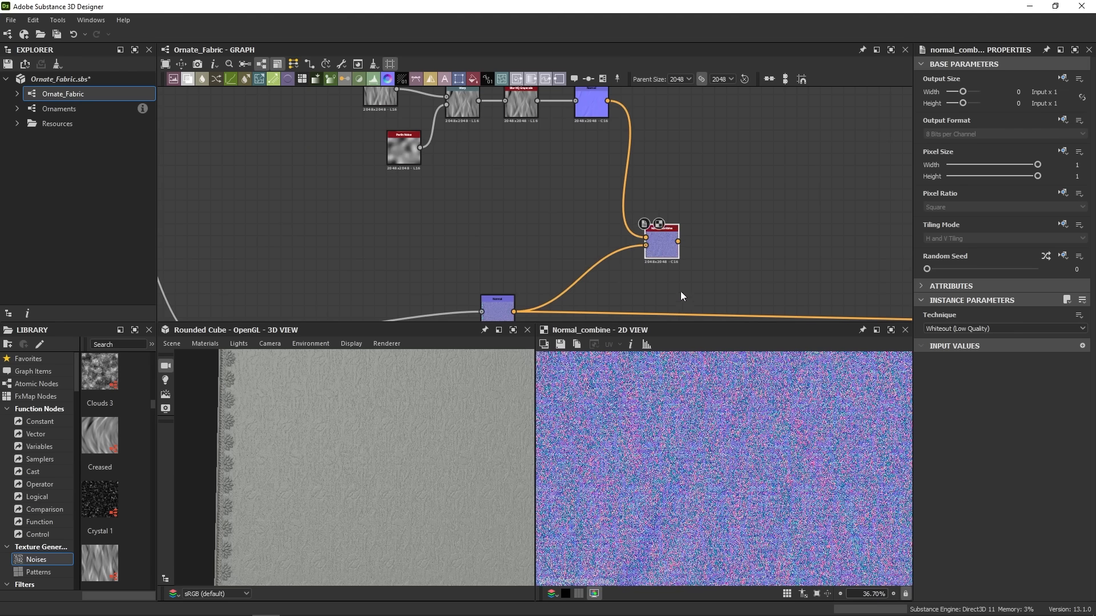
# Step: Route the Normal Combine output into the Base Material's normal input in place of the fabric Normal, and examine the creases on the rounded cube
pyautogui.scroll(-2, 477, 228)
pyautogui.moveTo(678, 242); pyautogui.dragTo(587, 231)
pyautogui.scroll(-5, 405, 462)
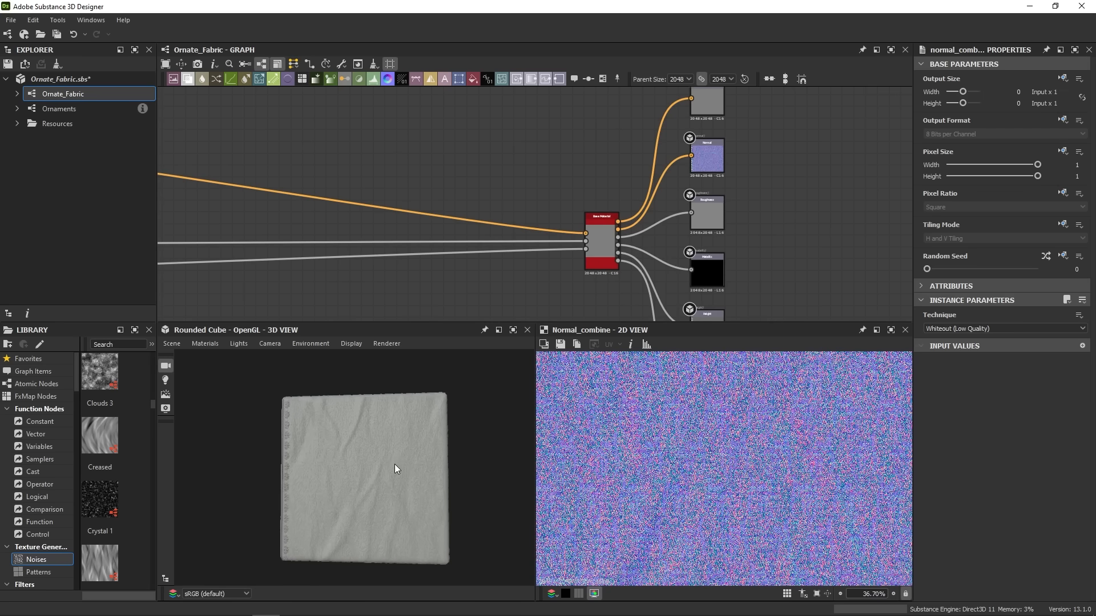
pyautogui.moveTo(395, 464); pyautogui.dragTo(427, 481)
pyautogui.scroll(5, 405, 463)
pyautogui.keyDown('ctrl'); pyautogui.keyDown('shift'); pyautogui.moveTo(427, 481); pyautogui.dragTo(379, 489, button='right'); pyautogui.keyUp('shift'); pyautogui.keyUp('ctrl')
pyautogui.scroll(-2, 354, 236)
# Step: Reduce the intensity of the crease Normal node to soften the folds
pyautogui.moveTo(345, 231); pyautogui.dragTo(675, 241, button='middle')
pyautogui.scroll(1, 485, 204)
pyautogui.click(440, 114)
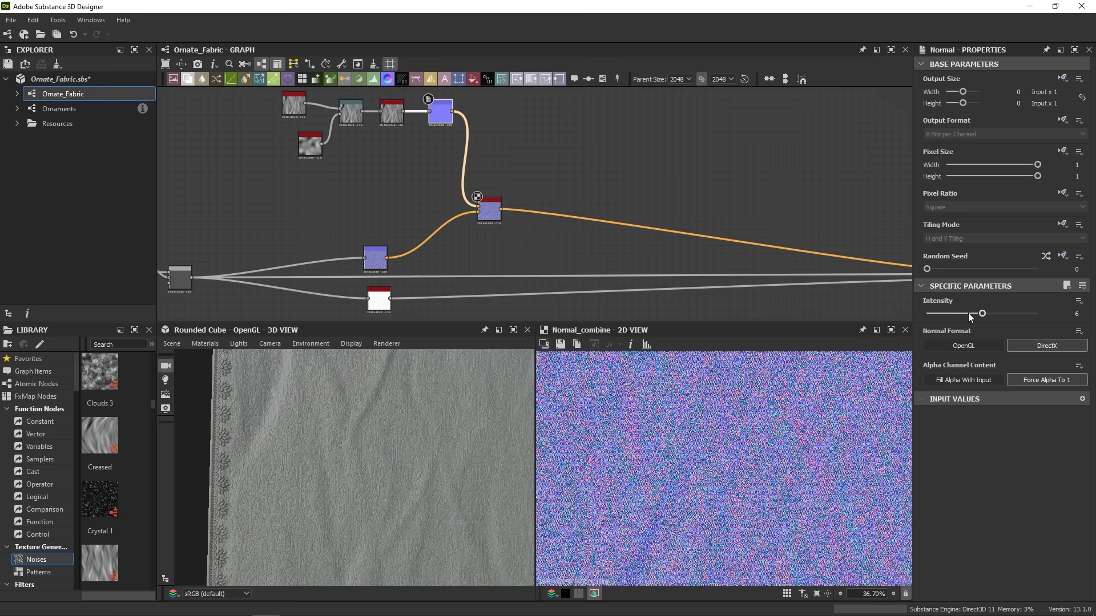
pyautogui.moveTo(968, 313); pyautogui.dragTo(945, 331)
# Step: Set the Blur HQ Grayscale's intensity to 2.71 and line up the Normal Combine node with the fabric Normal
pyautogui.click(391, 112)
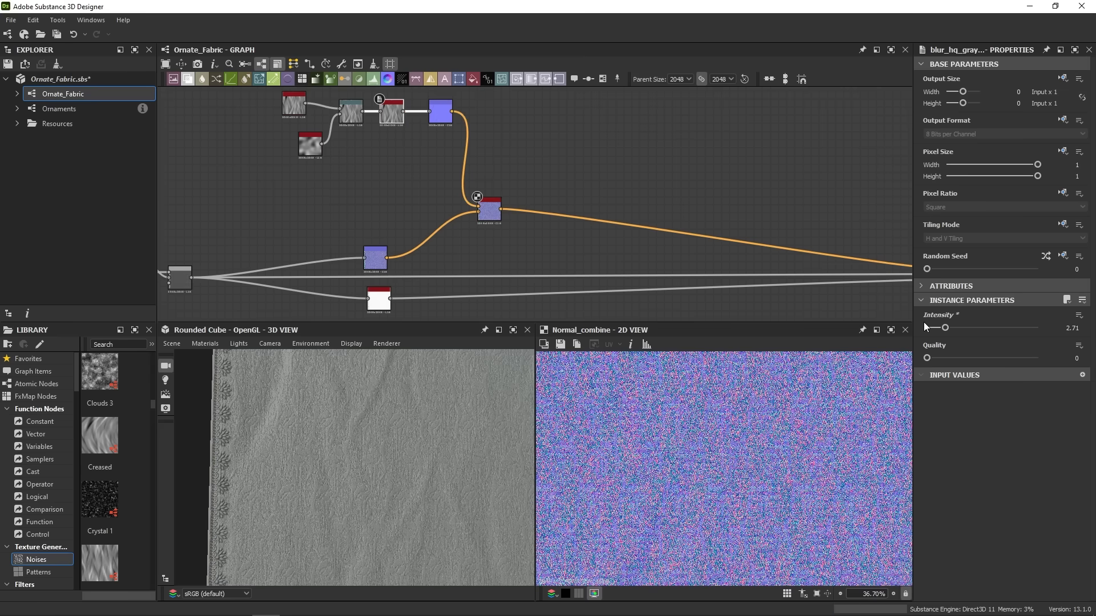
pyautogui.moveTo(494, 212); pyautogui.dragTo(498, 257)
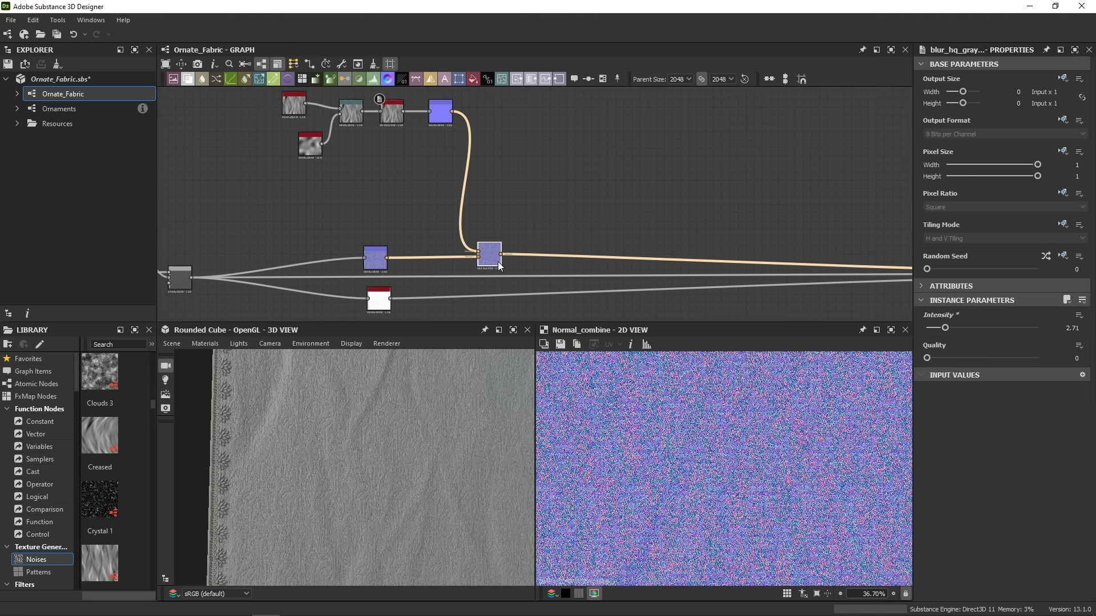
# Step: Examine the creases along the ornamental trim on the rounded cube and the Blur HQ Grayscale output in the 2D view
pyautogui.moveTo(422, 450); pyautogui.dragTo(457, 444, button='middle')
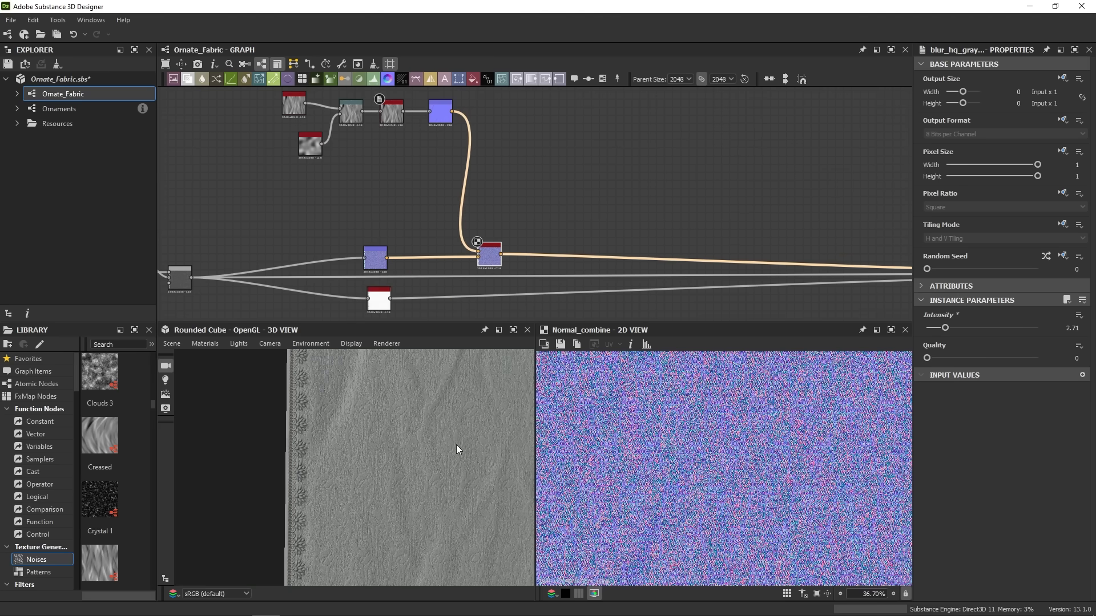
pyautogui.scroll(1, 281, 408)
pyautogui.scroll(1, 280, 408)
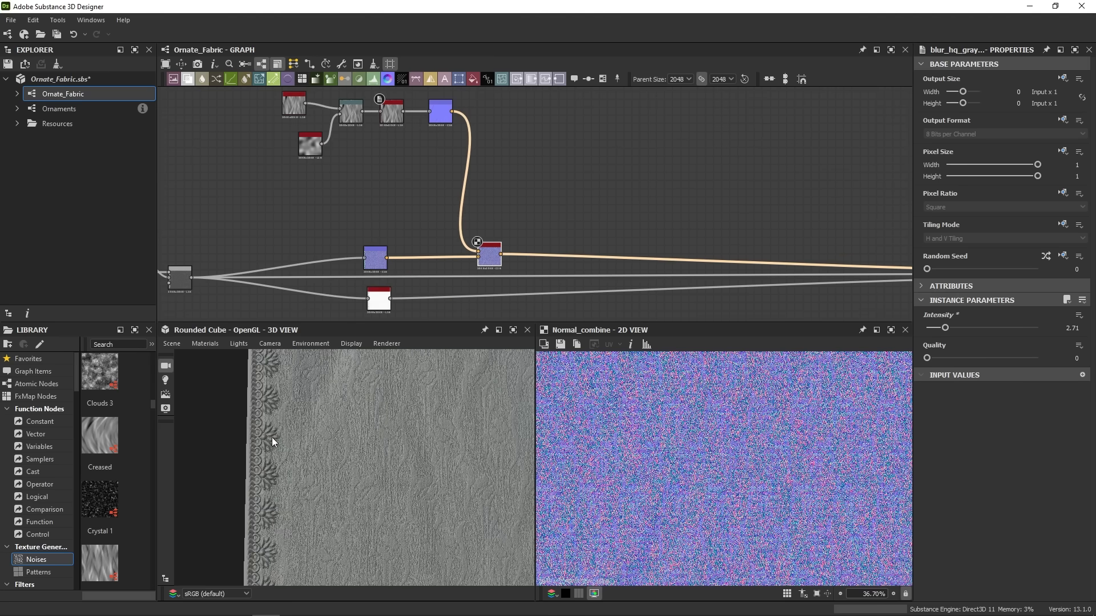
pyautogui.moveTo(287, 434); pyautogui.dragTo(309, 429, button='middle')
pyautogui.moveTo(353, 197); pyautogui.dragTo(606, 234, button='middle')
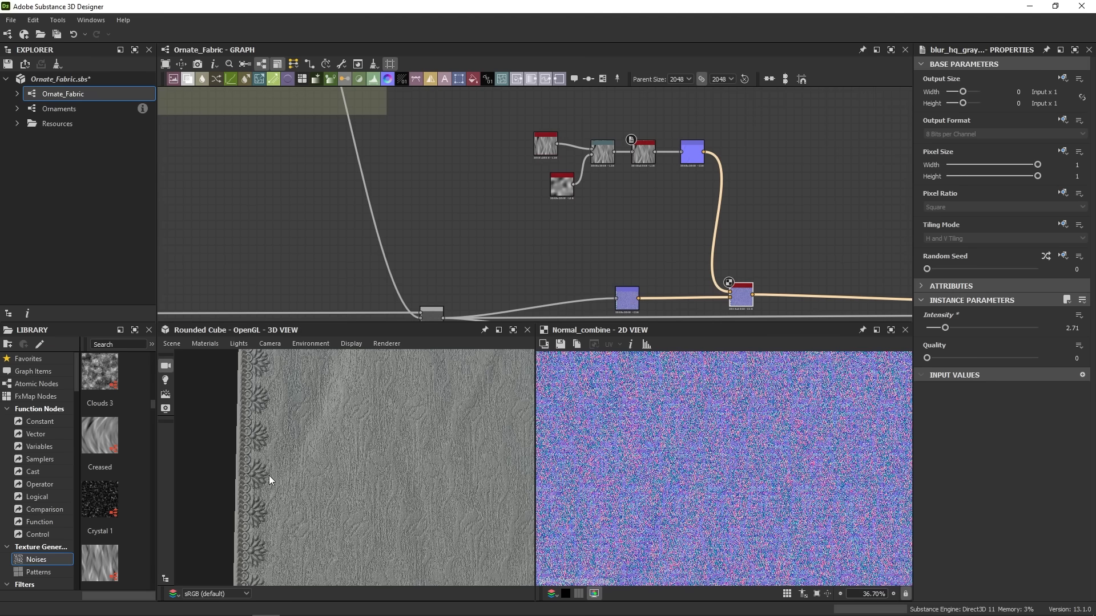
pyautogui.doubleClick(643, 153)
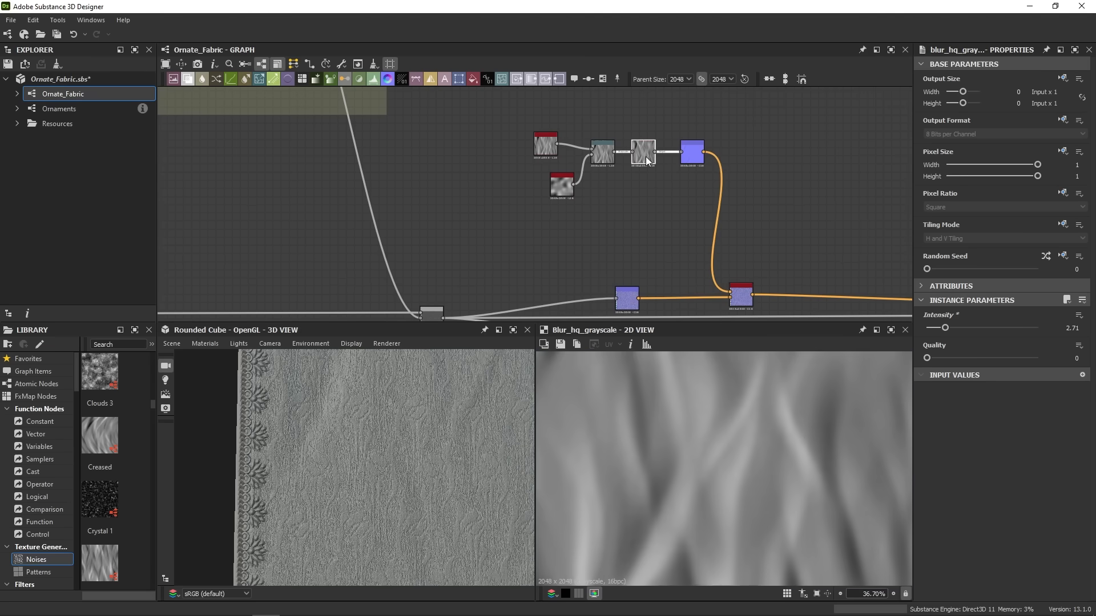
pyautogui.scroll(4, 648, 143)
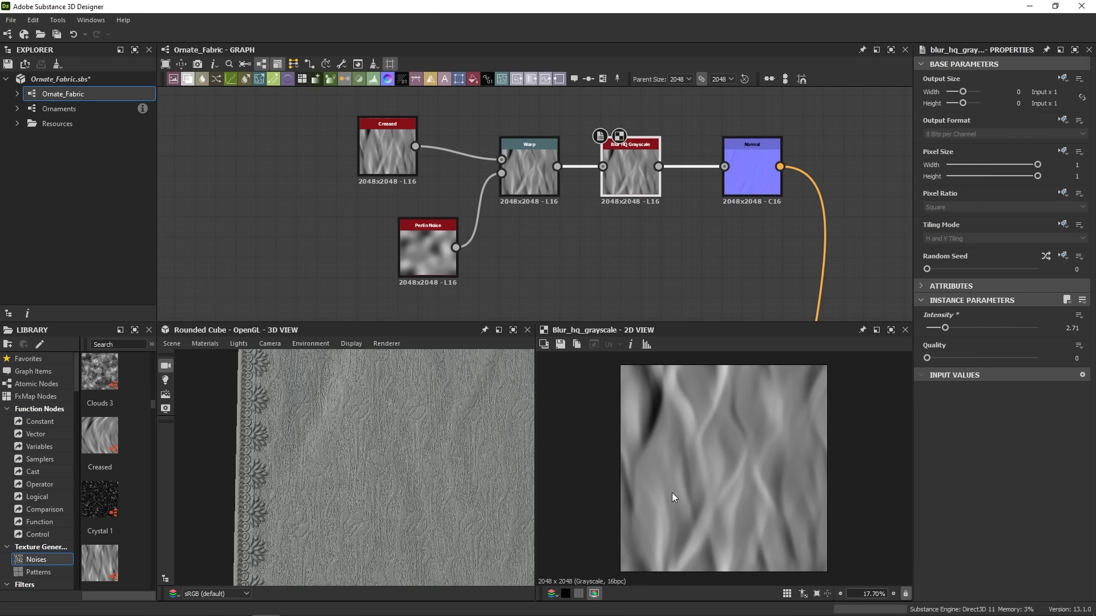
pyautogui.scroll(-1, 587, 190)
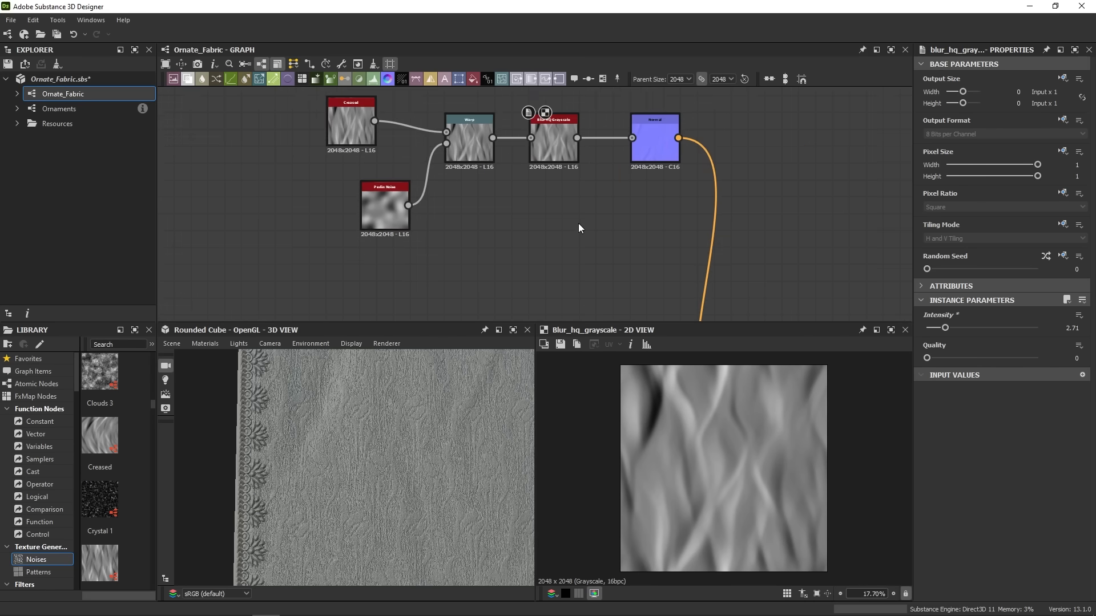
# Step: Add a Non Uniform Blur Grayscale node below the crease Normal and feed the Blur HQ Grayscale output into its grayscale input
pyautogui.press('space')
pyautogui.write('non un')
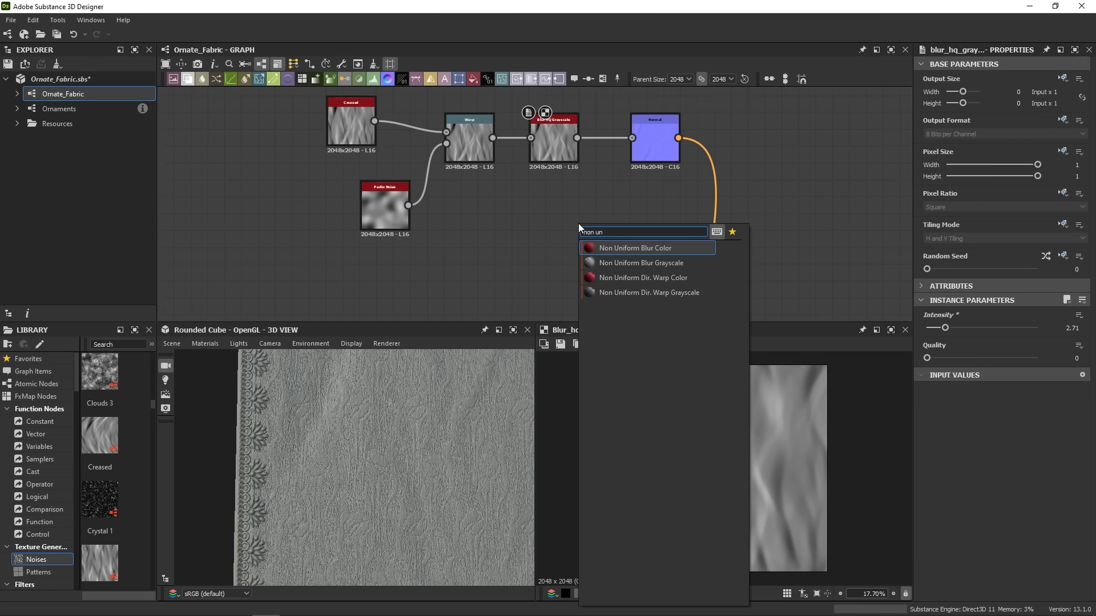
pyautogui.click(653, 263)
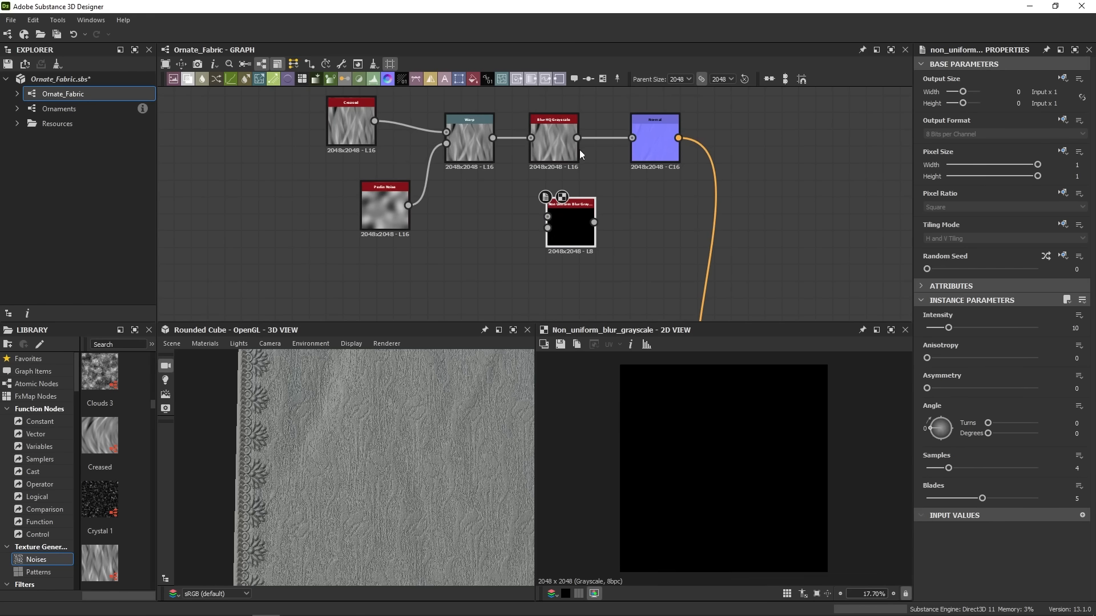
pyautogui.moveTo(577, 137); pyautogui.dragTo(623, 228)
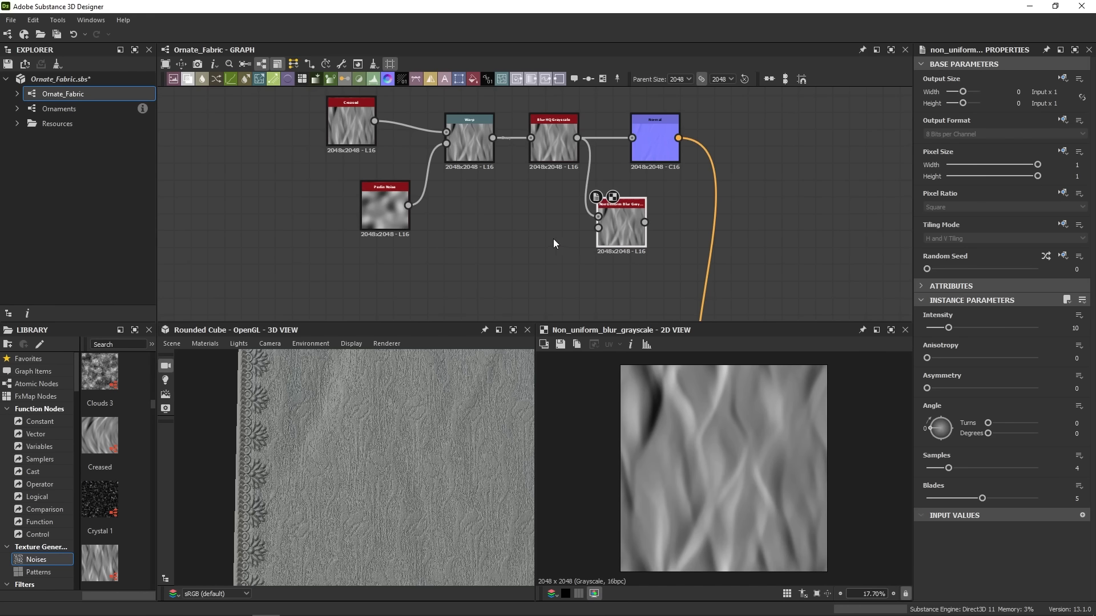
# Step: Find the Threshold node that supplies trim_mask earlier in the graph and inspect its lace-edge mask in the 2D view
pyautogui.scroll(-5, 405, 235)
pyautogui.moveTo(346, 228); pyautogui.dragTo(651, 200, button='middle')
pyautogui.scroll(-3, 651, 199)
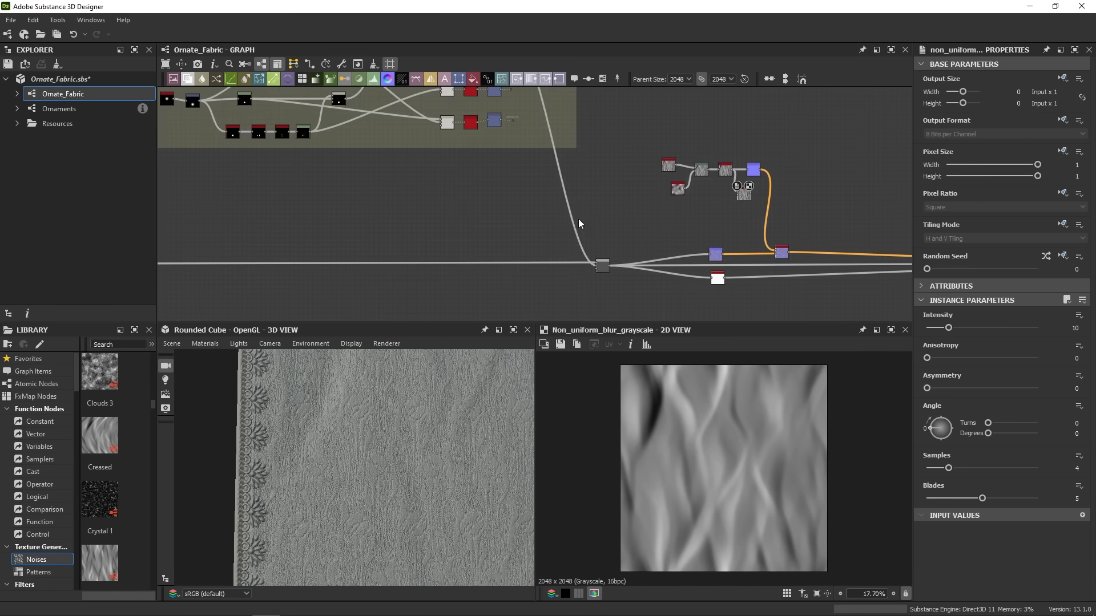
pyautogui.moveTo(500, 227); pyautogui.dragTo(741, 218, button='middle')
pyautogui.scroll(-3, 641, 229)
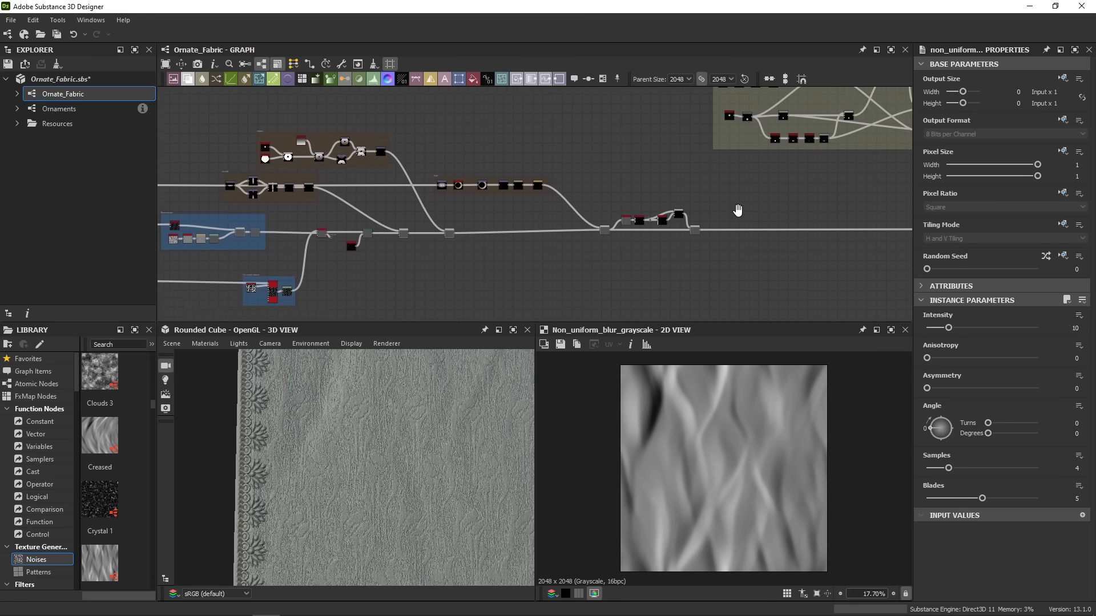
pyautogui.scroll(4, 577, 212)
pyautogui.moveTo(582, 217); pyautogui.dragTo(200, 153, button='middle')
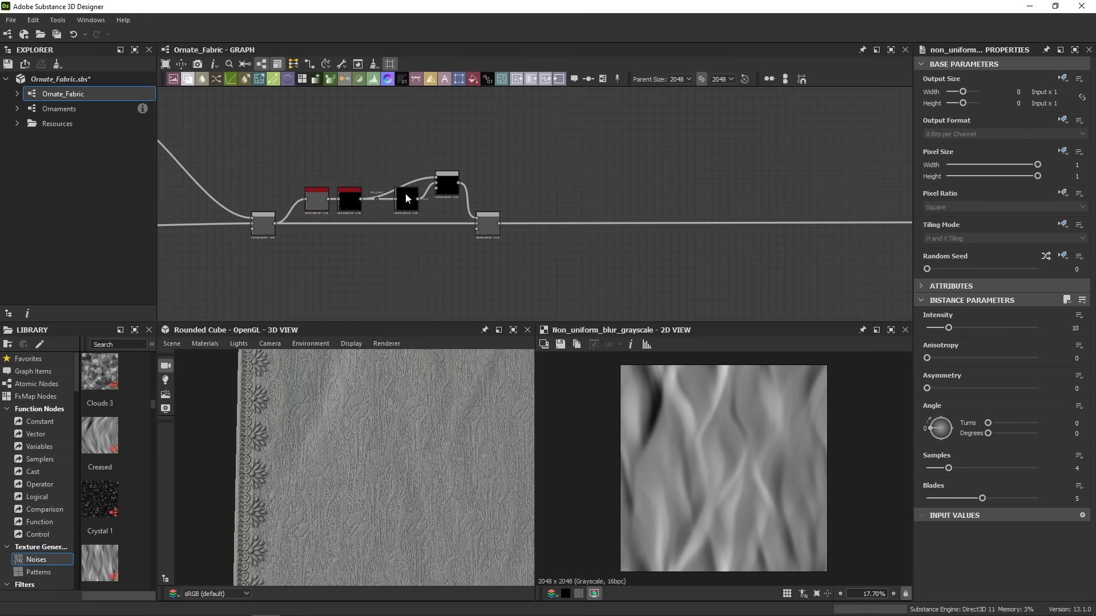
pyautogui.scroll(3, 405, 208)
pyautogui.click(281, 208)
pyautogui.doubleClick(282, 207)
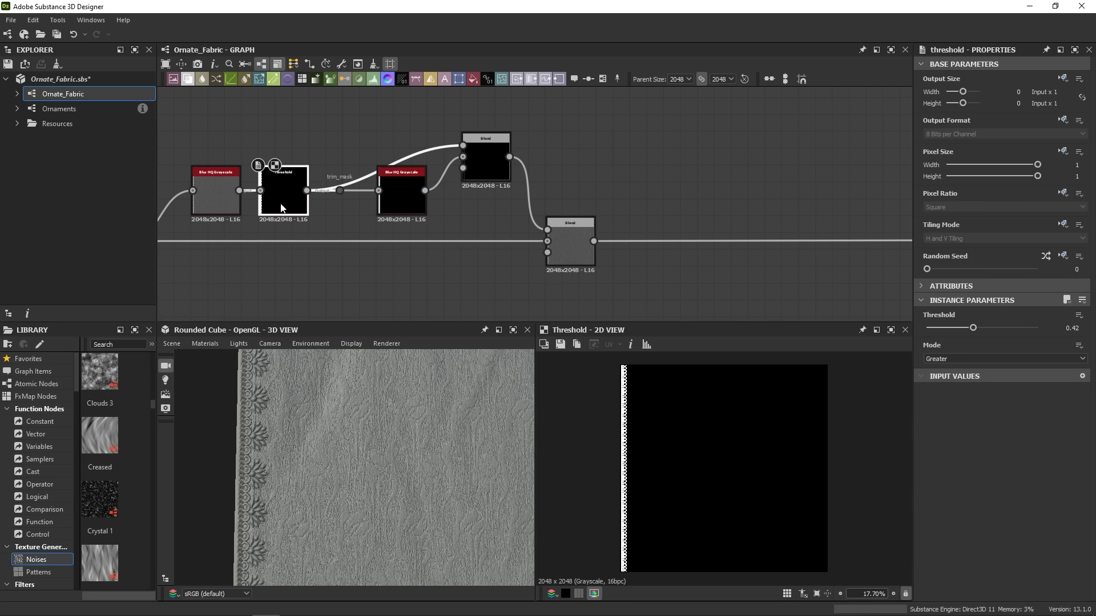
pyautogui.scroll(7, 641, 453)
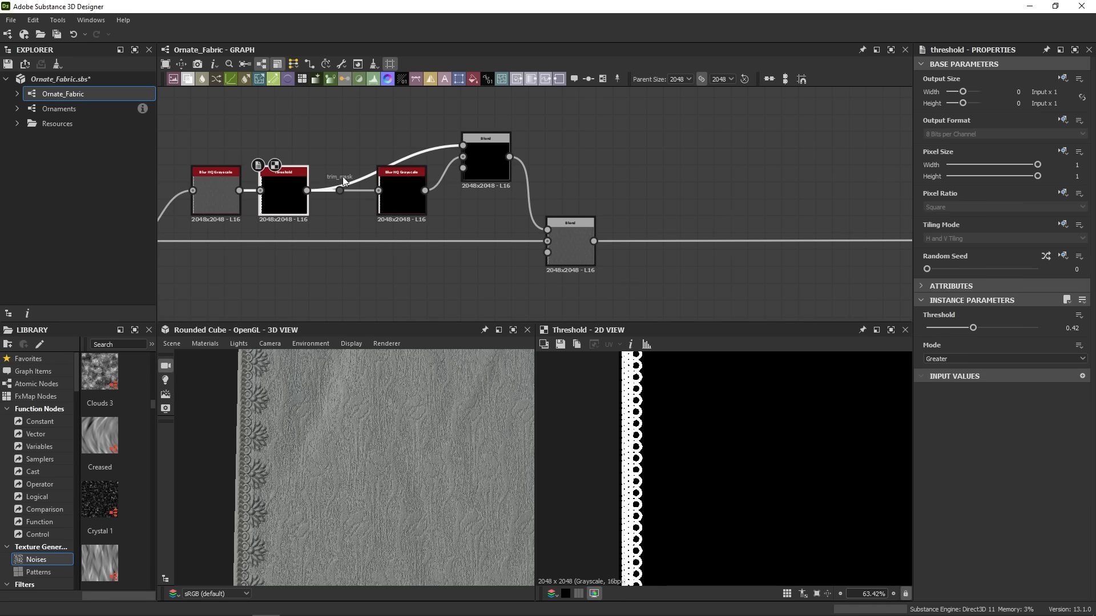
# Step: Add a Dot node beside the Non Uniform Blur Grayscale and set its input portal to trim_mask
pyautogui.moveTo(347, 192); pyautogui.dragTo(831, 179)
pyautogui.scroll(-5, 591, 227)
pyautogui.moveTo(831, 179); pyautogui.dragTo(543, 173, button='middle')
pyautogui.scroll(-3, 543, 173)
pyautogui.moveTo(694, 165); pyautogui.dragTo(401, 165, button='middle')
pyautogui.scroll(3, 573, 153)
pyautogui.moveTo(655, 142); pyautogui.dragTo(493, 208, button='middle')
pyautogui.scroll(4, 528, 188)
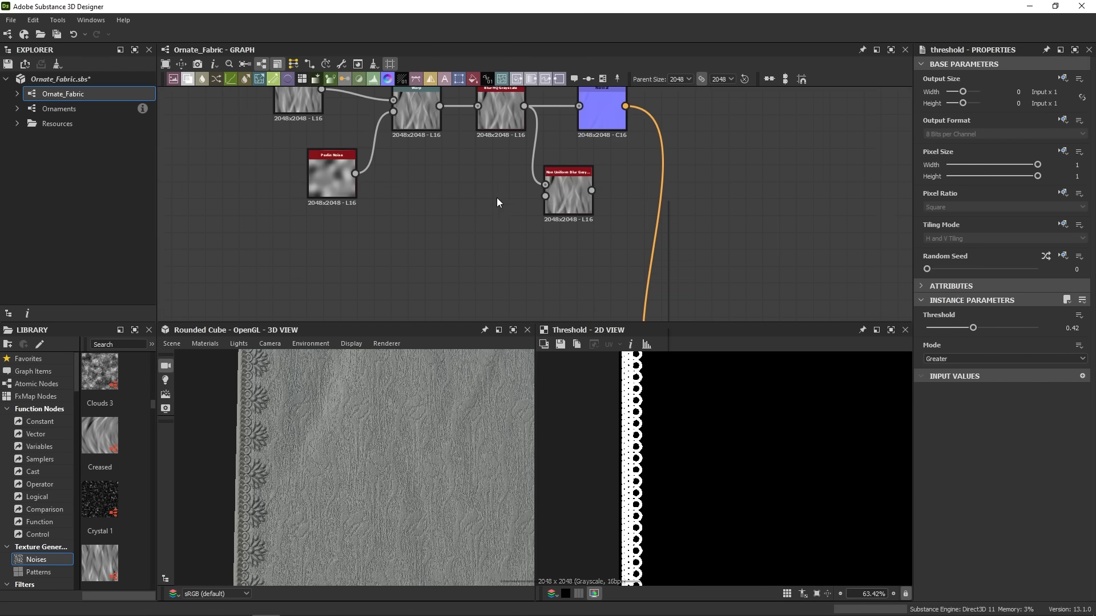
pyautogui.press('space')
pyautogui.write('do')
pyautogui.click(540, 222)
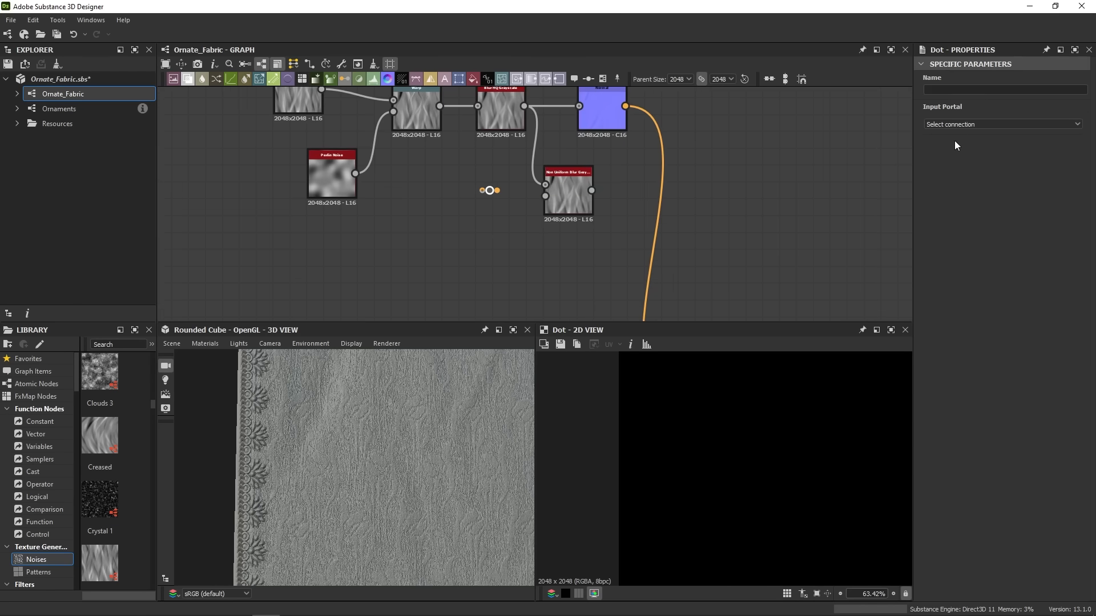
pyautogui.click(989, 124)
pyautogui.click(964, 154)
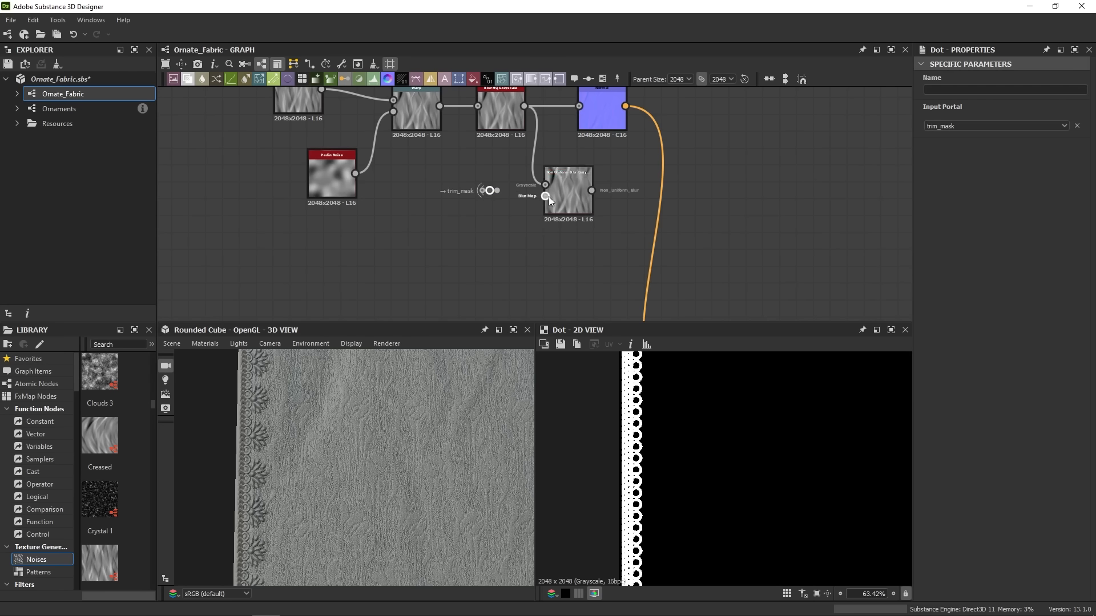
# Step: Feed the trim_mask Dot directly into the Non Uniform Blur's Blur Map and compare the blur with the mask in the 2D view
pyautogui.moveTo(500, 190); pyautogui.dragTo(547, 197)
pyautogui.doubleClick(568, 201)
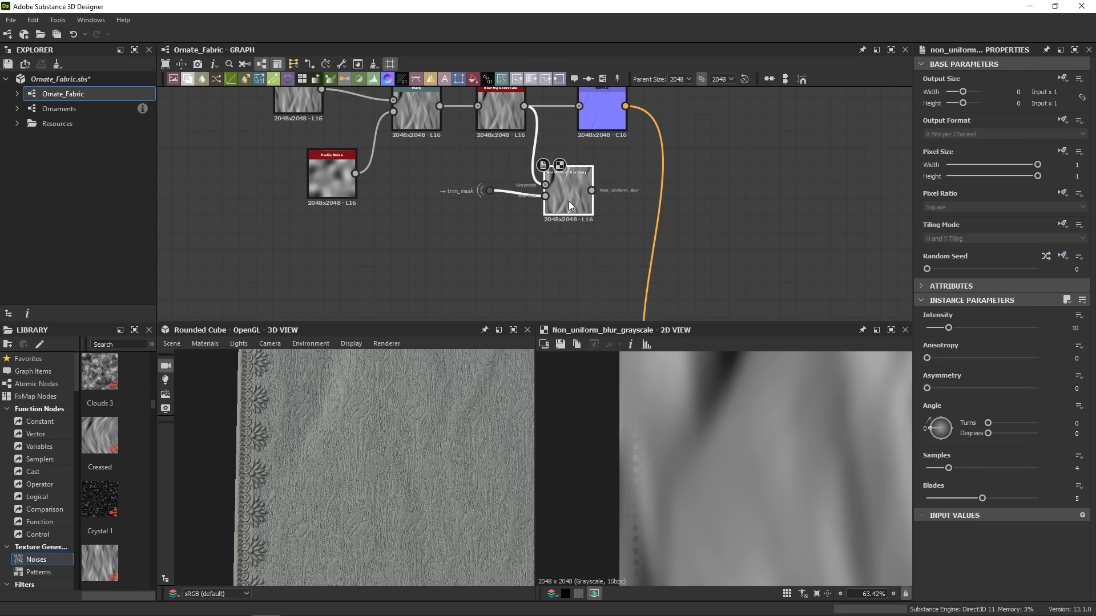
pyautogui.doubleClick(493, 192)
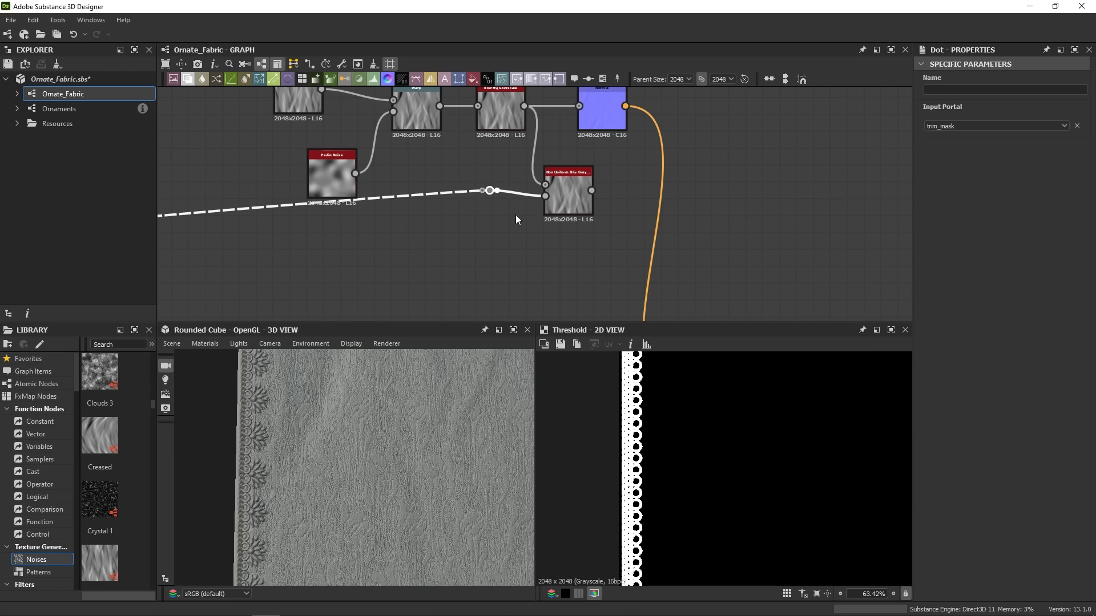
pyautogui.scroll(2, 637, 438)
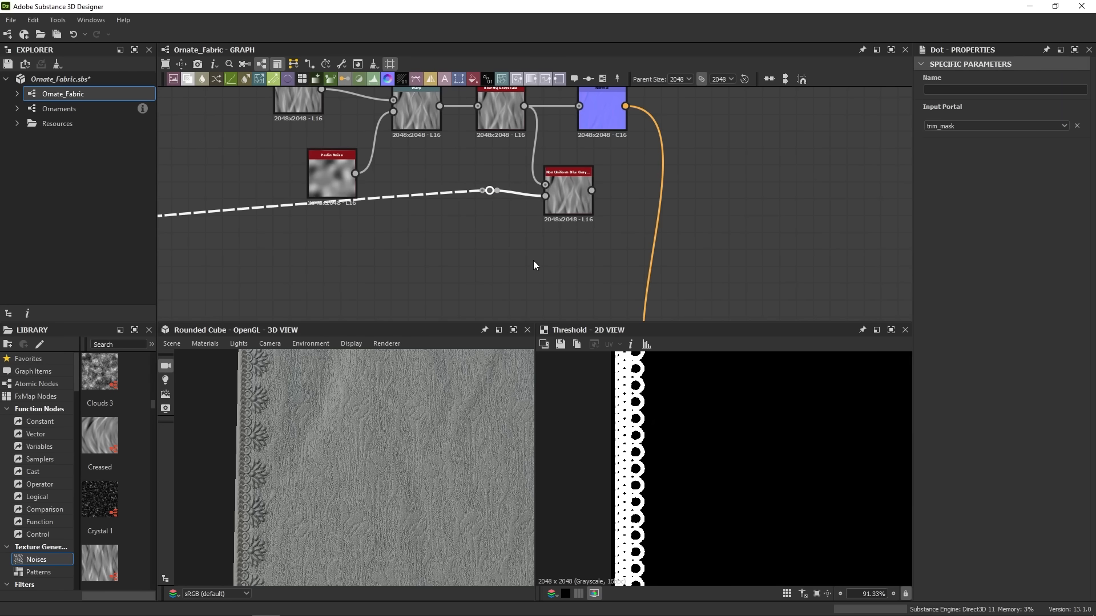
# Step: Add a Bevel node fed by the trim_mask Dot and place it below the Dot
pyautogui.press('space')
pyautogui.write('be')
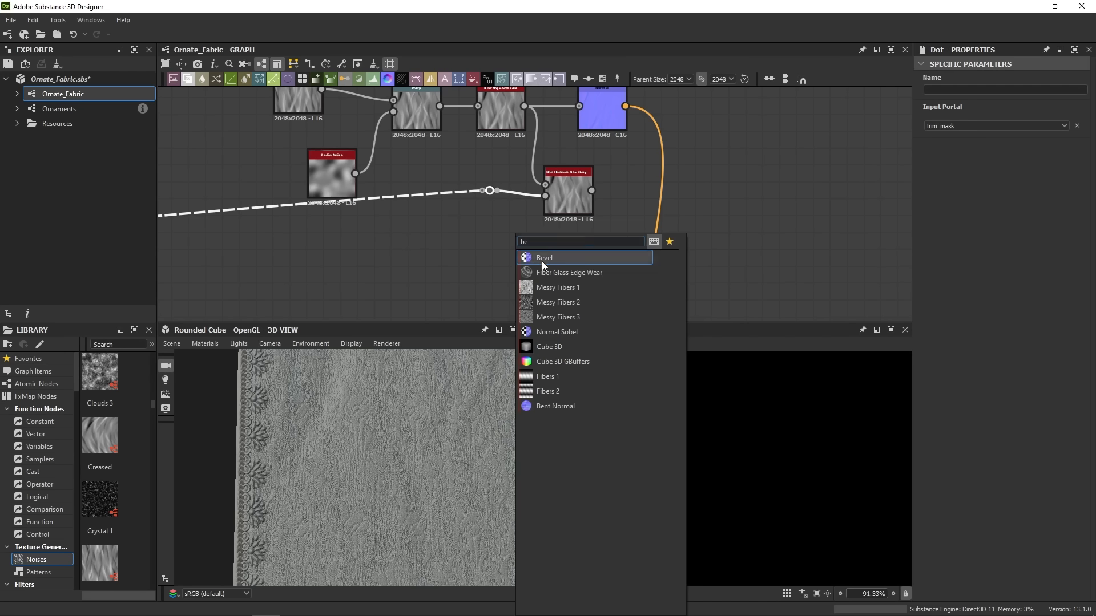
pyautogui.click(542, 261)
pyautogui.moveTo(564, 245); pyautogui.dragTo(493, 262)
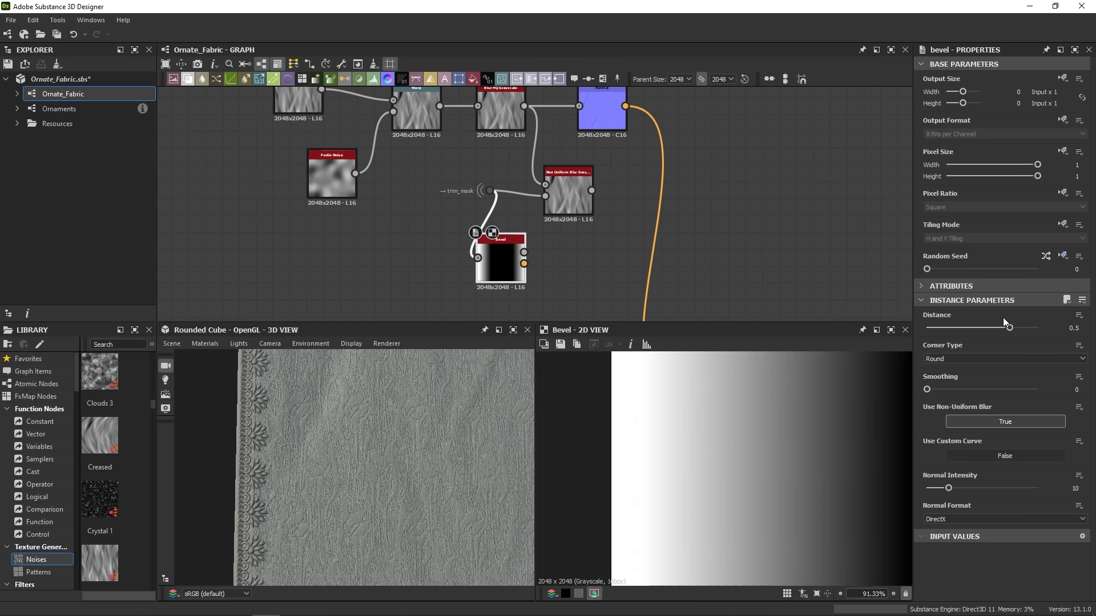
# Step: Set the Bevel's distance to 0.1 and smoothing to 2.13, checking how the softened mask tiles in the 2D view
pyautogui.moveTo(1009, 327)
pyautogui.mouseDown()
pyautogui.moveTo(978, 327)
pyautogui.moveTo(987, 329)
pyautogui.mouseUp()
pyautogui.scroll(-2, 699, 447)
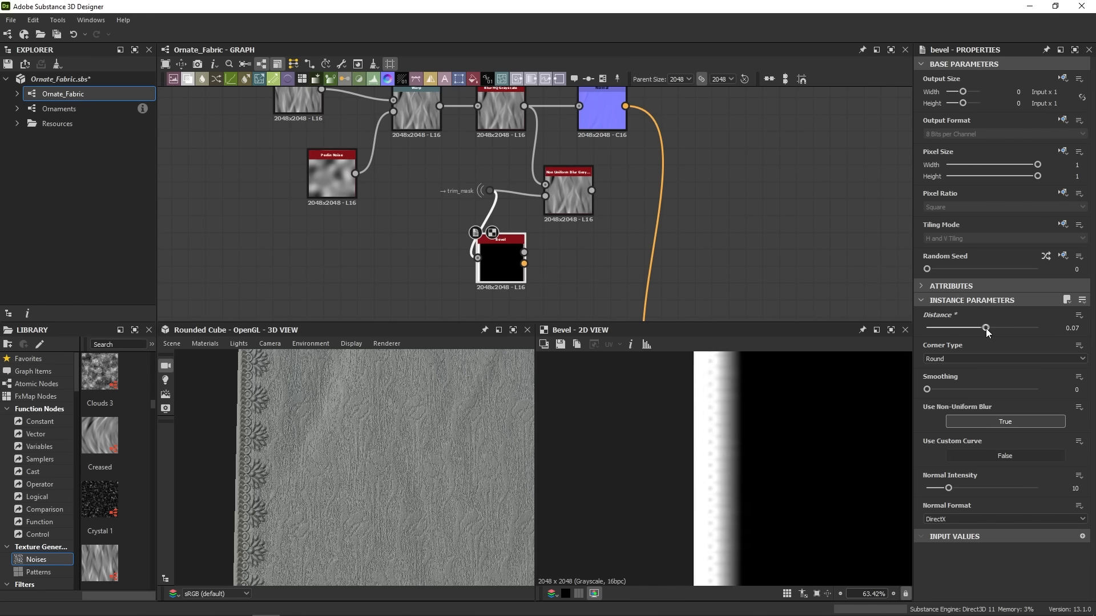
pyautogui.scroll(-4, 753, 423)
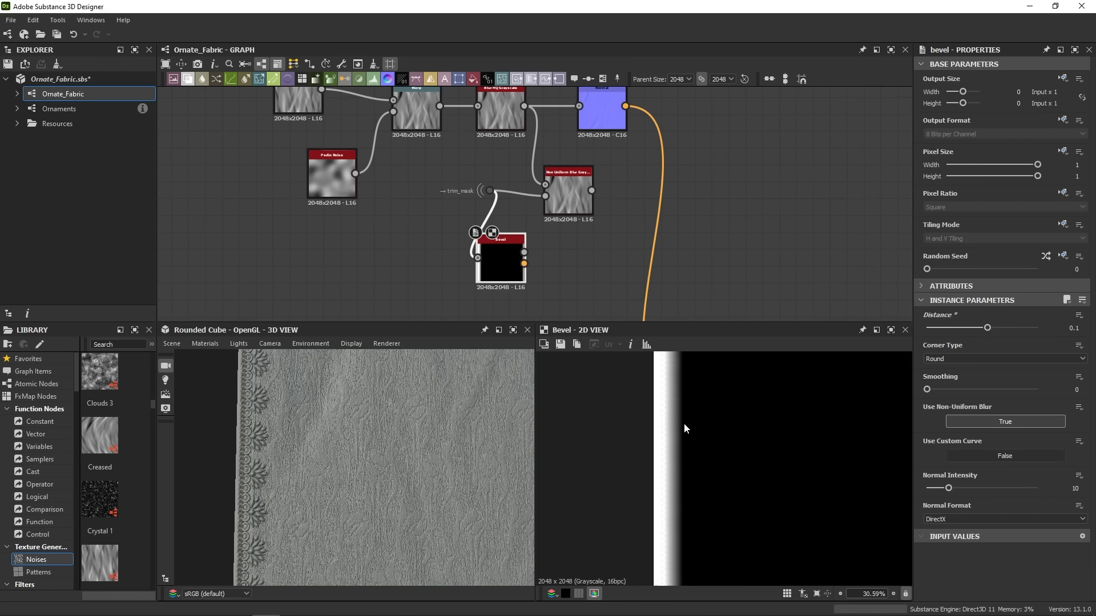
pyautogui.scroll(-2, 684, 424)
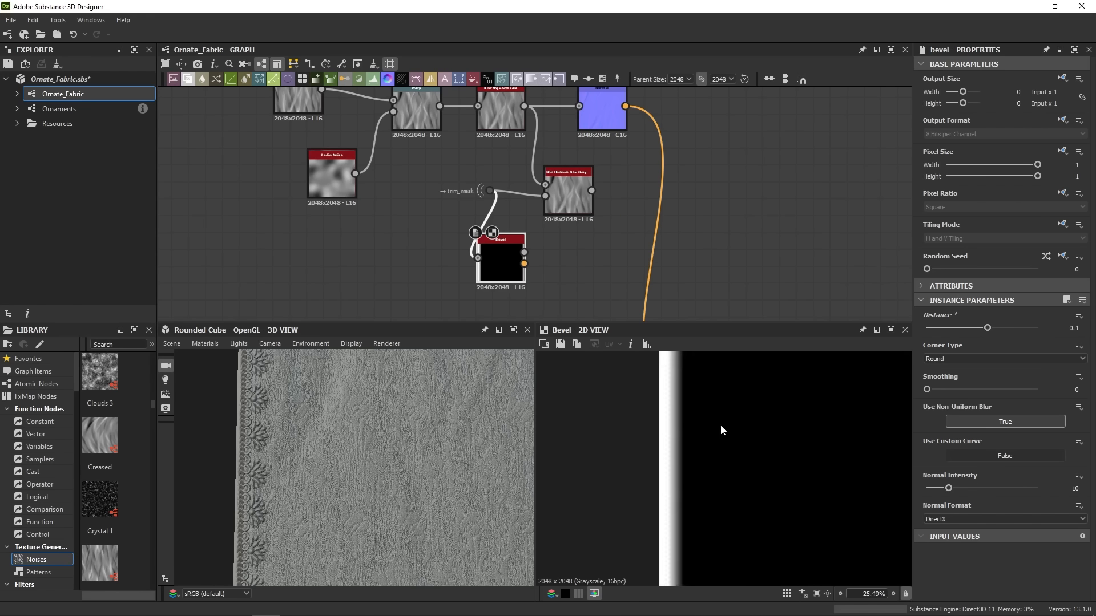
pyautogui.moveTo(720, 426); pyautogui.dragTo(643, 426, button='middle')
pyautogui.scroll(1, 773, 420)
pyautogui.press('space')
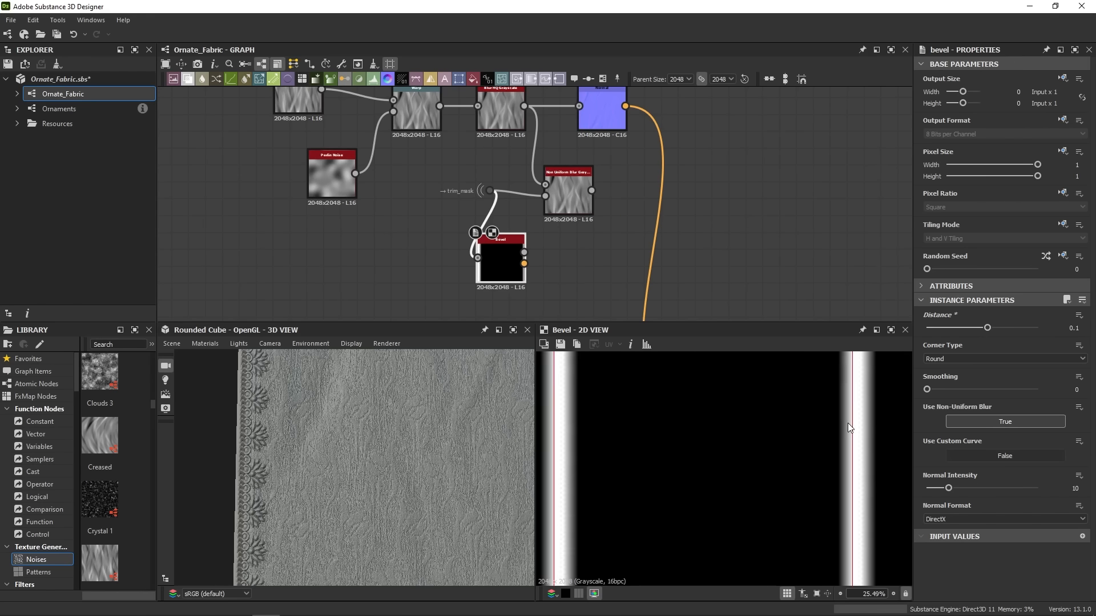
pyautogui.press('space')
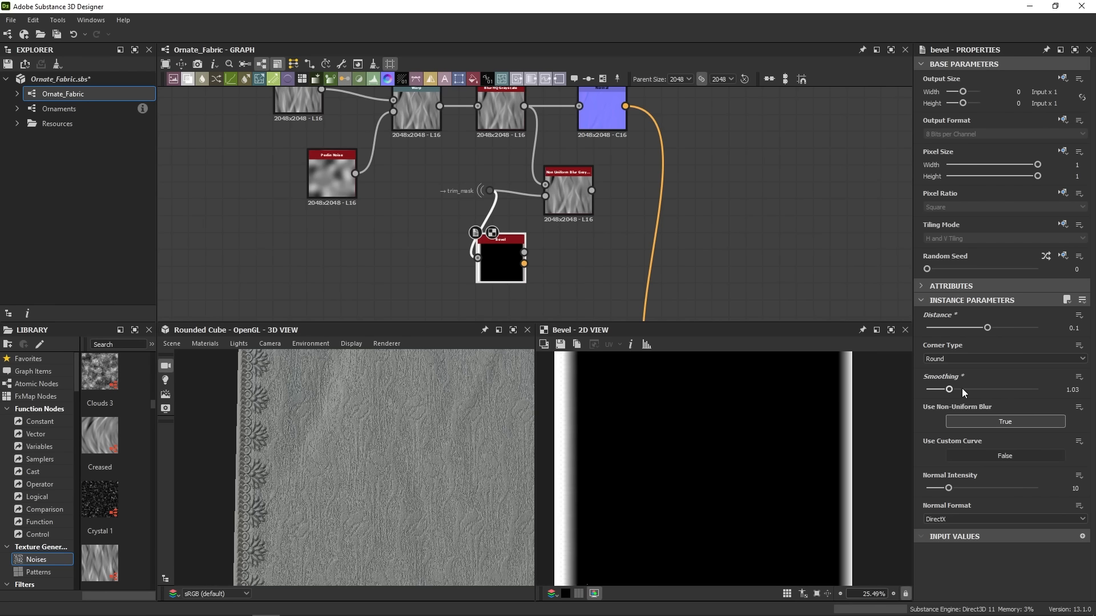
pyautogui.click(973, 389)
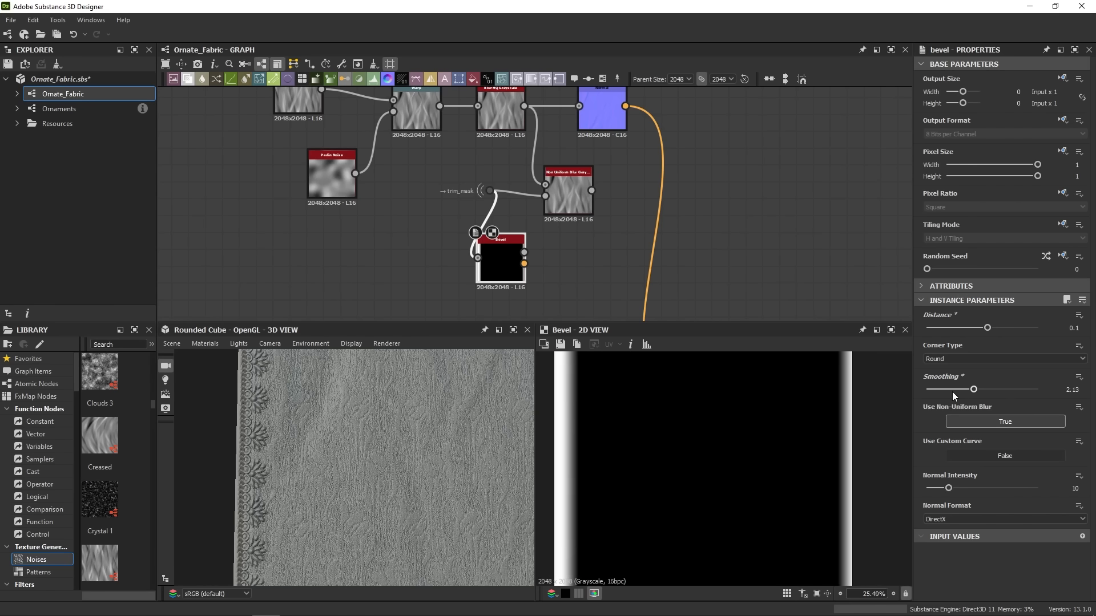
# Step: Make the Bevel's tiling mode absolute and set it to Vertical Tiling
pyautogui.click(1064, 226)
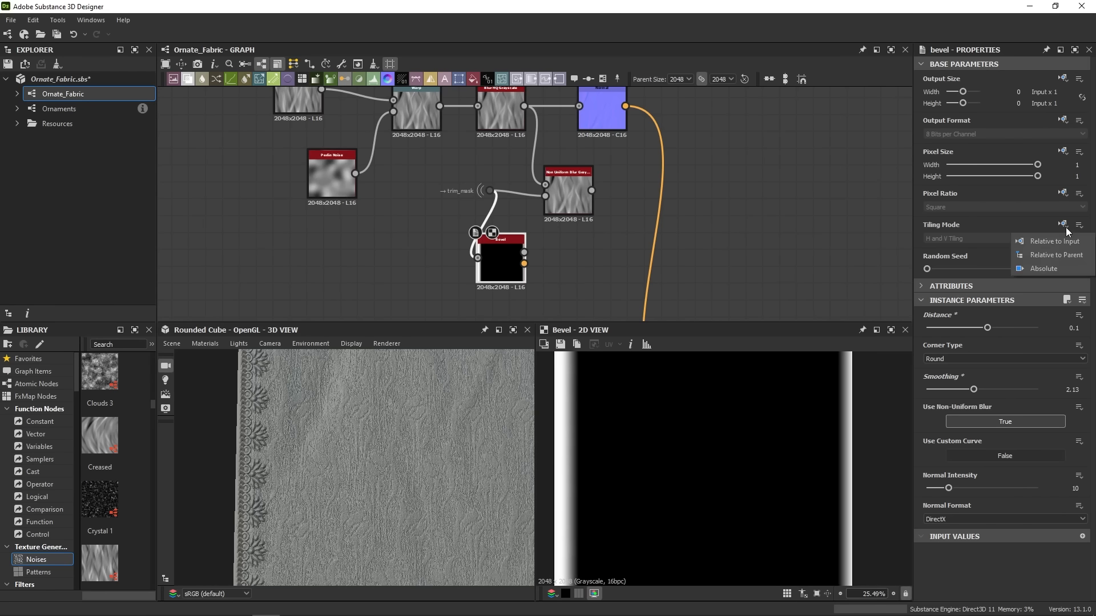
pyautogui.click(1053, 268)
pyautogui.click(974, 239)
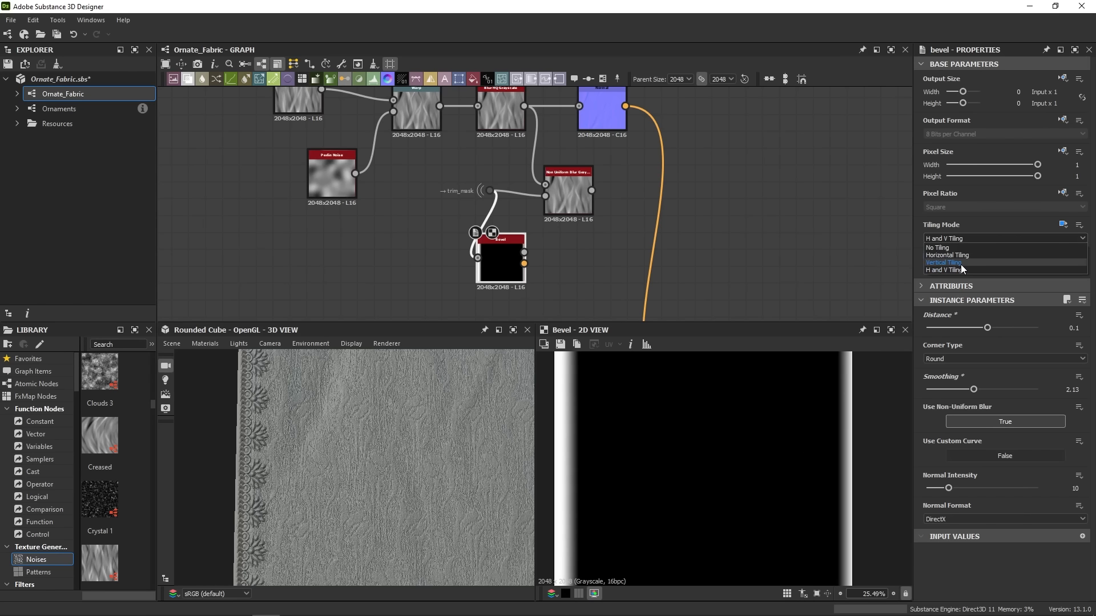
pyautogui.click(960, 263)
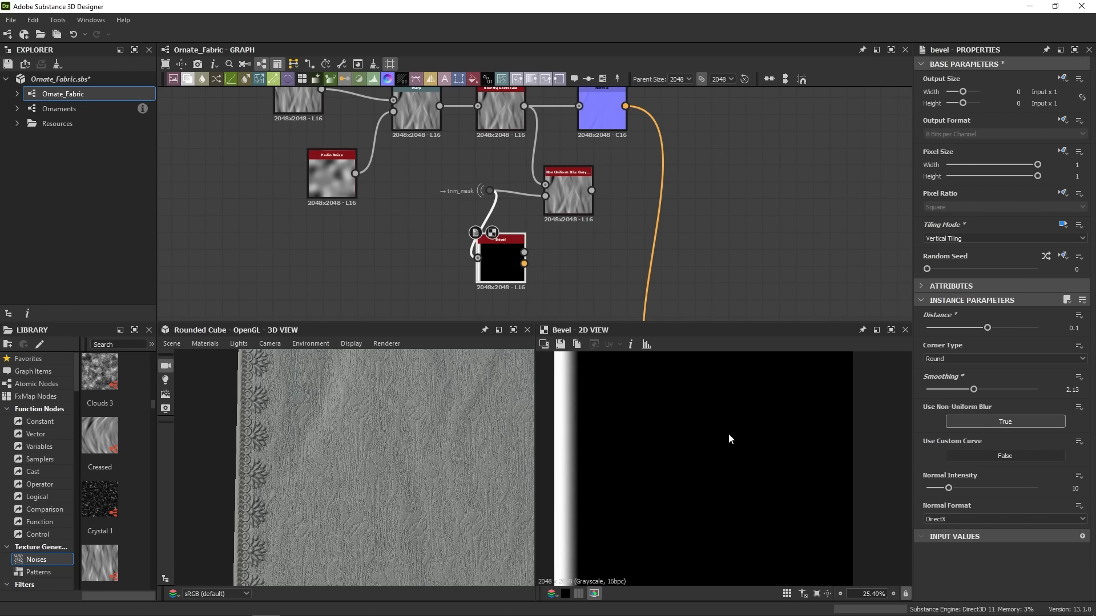
# Step: Move the trim_mask Dot aside and connect the Bevel's grayscale output to the Non Uniform Blur's Blur Map in place of the Dot
pyautogui.moveTo(490, 191); pyautogui.dragTo(458, 207)
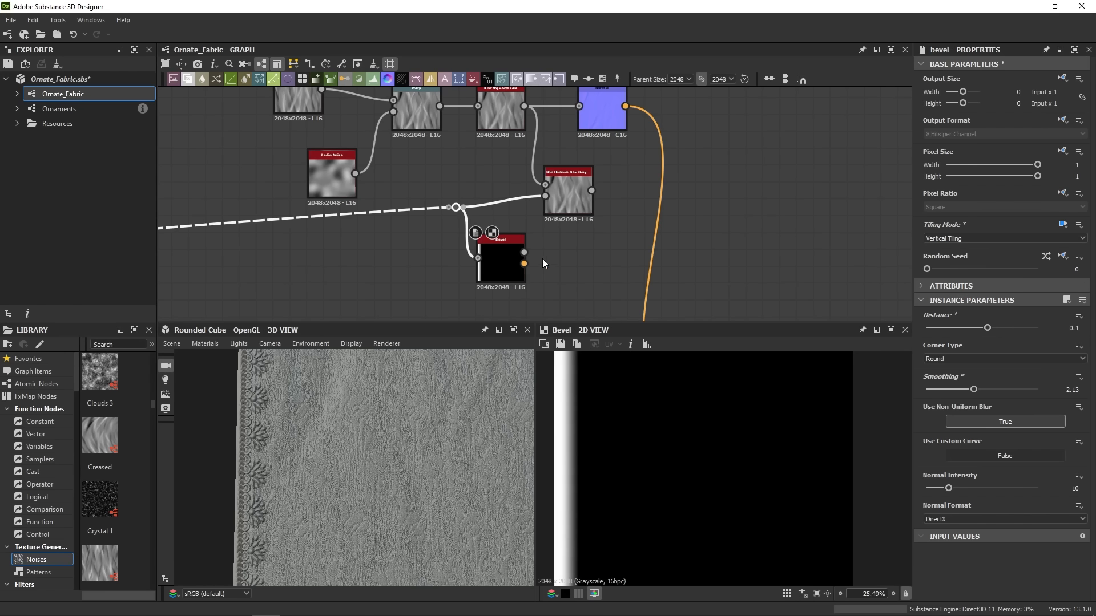
pyautogui.moveTo(524, 252); pyautogui.dragTo(546, 196)
pyautogui.click(567, 194)
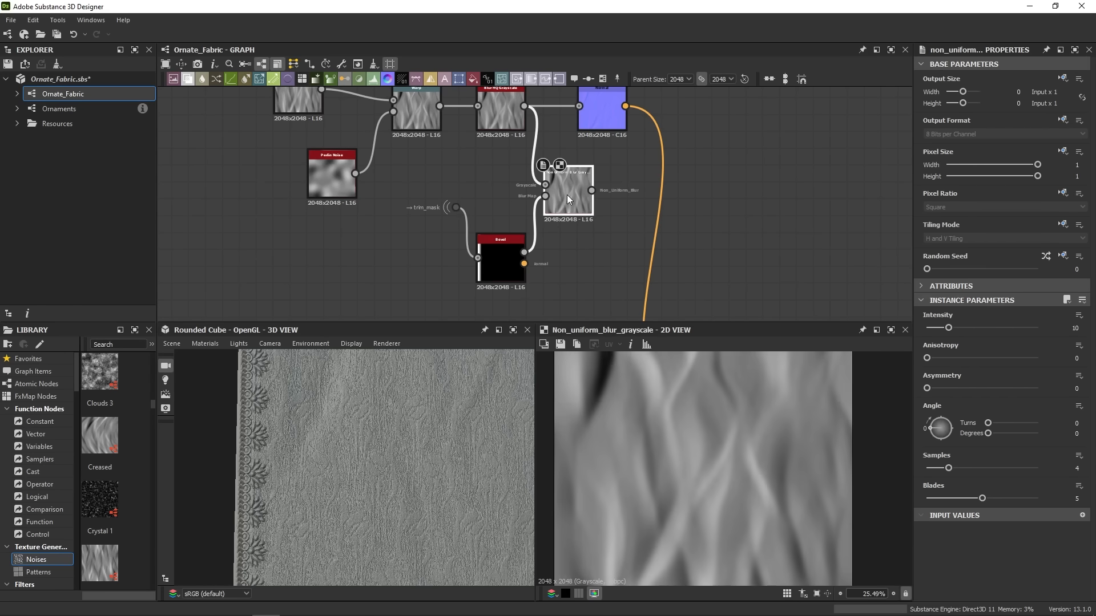
# Step: Inspect the blur along the trim edge and set the Non Uniform Blur Grayscale's samples to 16
pyautogui.scroll(2, 607, 397)
pyautogui.moveTo(608, 398); pyautogui.dragTo(664, 331, button='middle')
pyautogui.scroll(2, 640, 508)
pyautogui.moveTo(640, 508); pyautogui.dragTo(673, 555, button='middle')
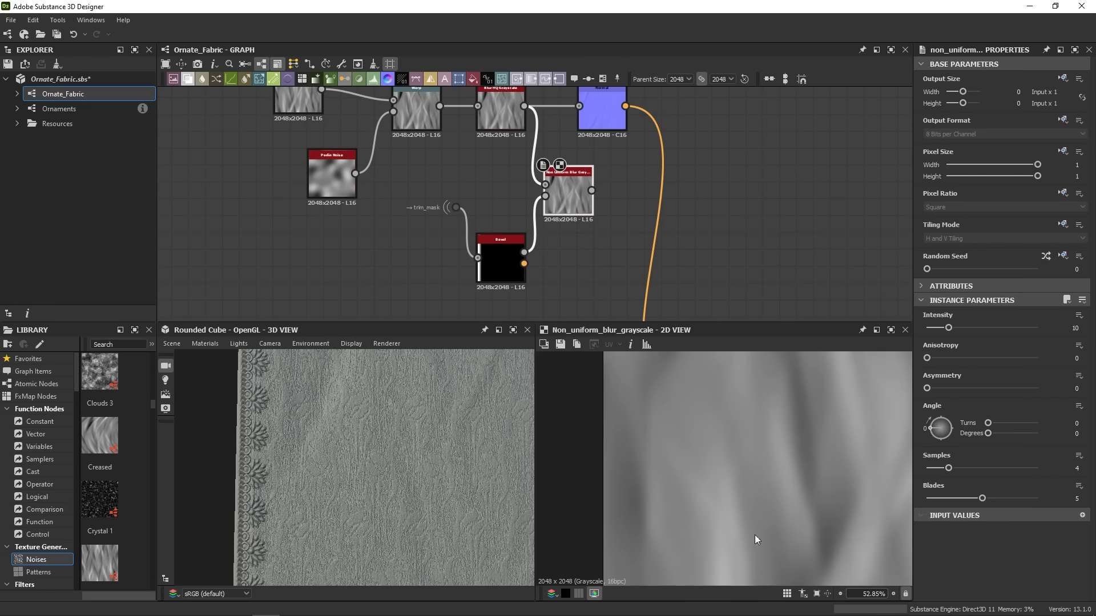
pyautogui.moveTo(948, 468); pyautogui.dragTo(1037, 468)
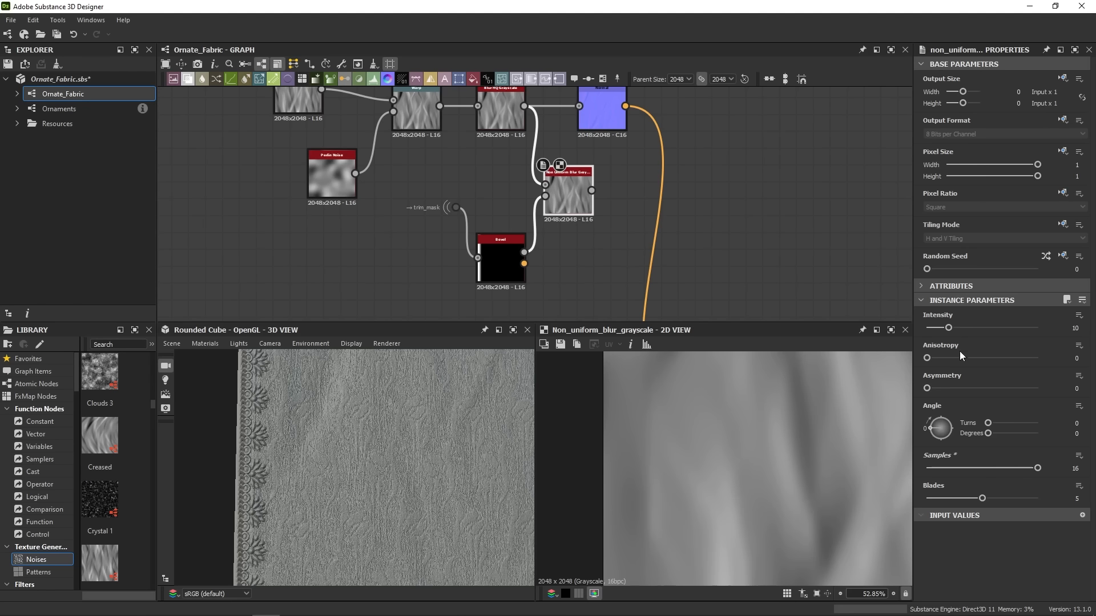
# Step: Set the Non Uniform Blur Grayscale's intensity to 25.64 and connect its output to the folds Normal node's input
pyautogui.moveTo(953, 326); pyautogui.dragTo(984, 329)
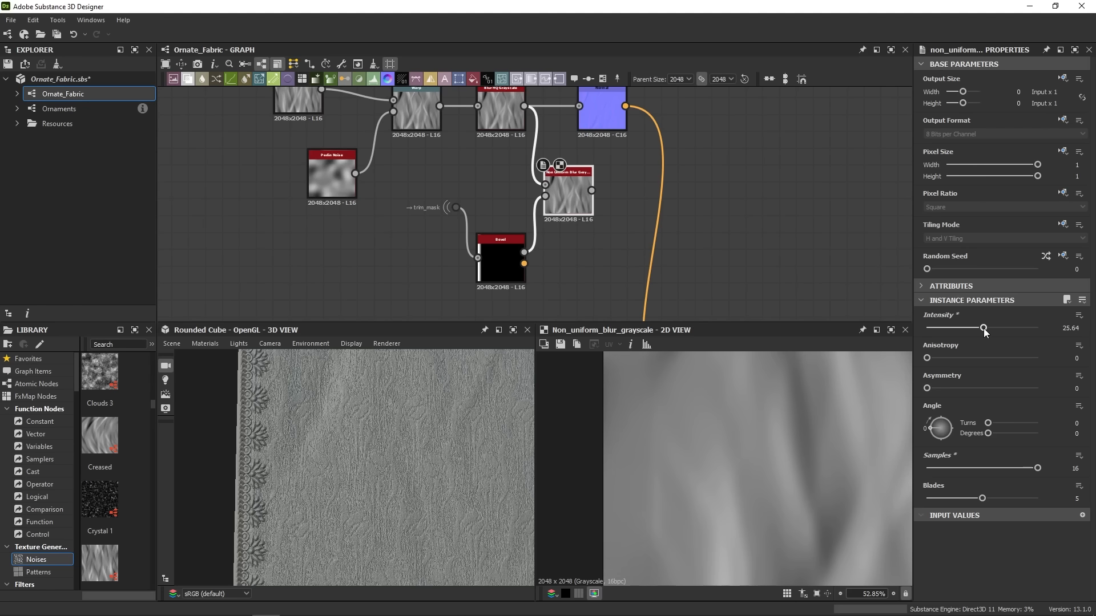
pyautogui.click(494, 111)
pyautogui.click(573, 210)
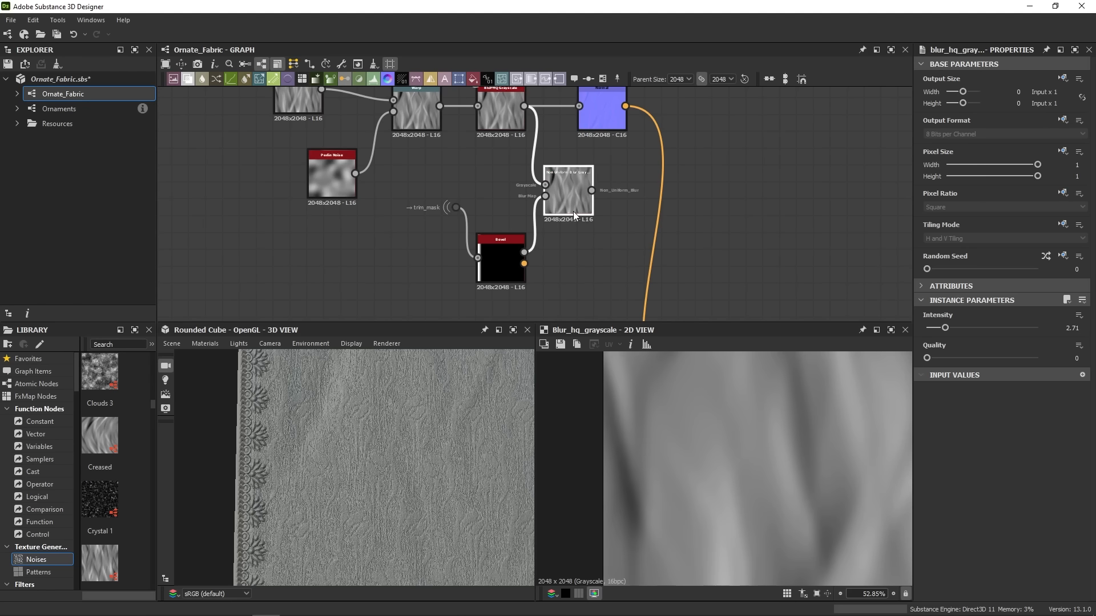
pyautogui.moveTo(590, 190); pyautogui.dragTo(580, 106)
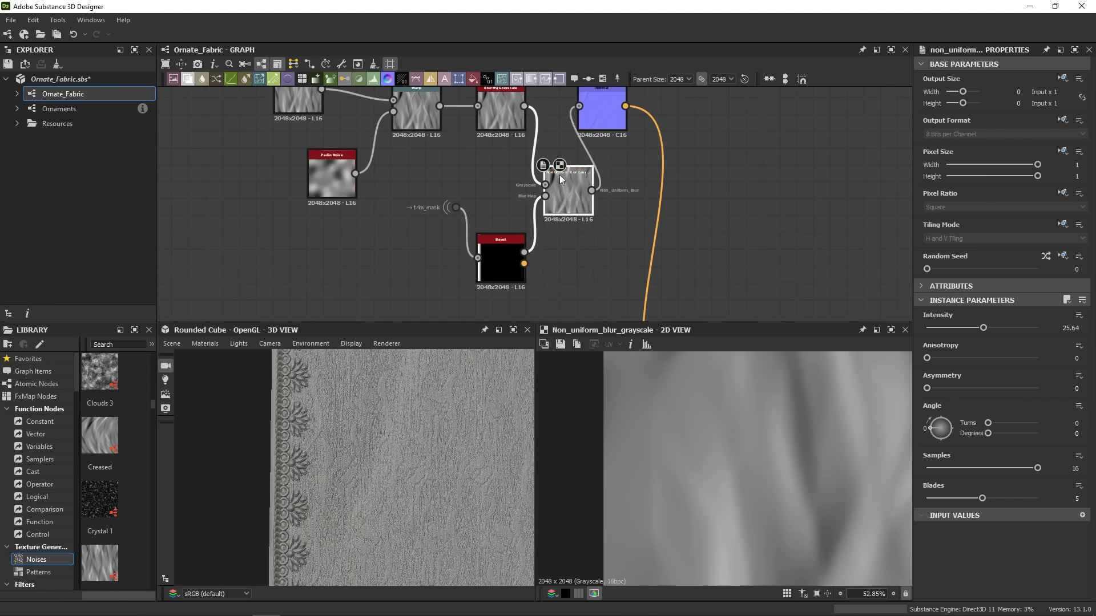
# Step: Set the folds Normal node's intensity to 6.45 and check the creases on the rounded cube
pyautogui.click(597, 121)
pyautogui.moveTo(982, 313); pyautogui.dragTo(1015, 342)
pyautogui.moveTo(409, 482); pyautogui.dragTo(387, 487)
pyautogui.scroll(-2, 386, 486)
pyautogui.scroll(-2, 386, 485)
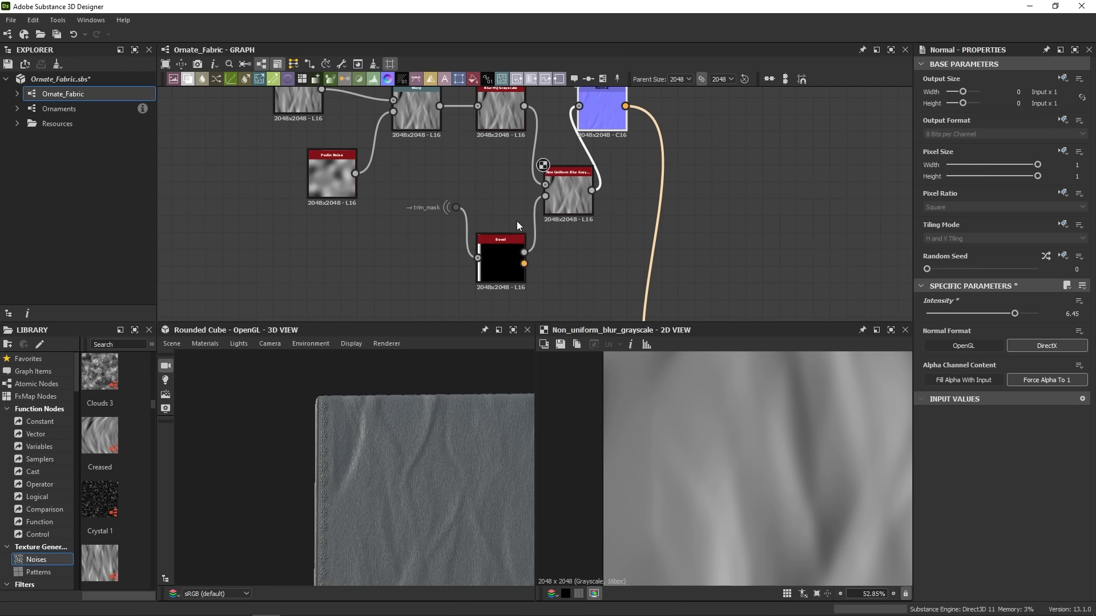
# Step: Set the Bevel's smoothing to 5 and line up the Bevel, Non Uniform Blur and Normal nodes
pyautogui.moveTo(500, 265); pyautogui.dragTo(492, 216)
pyautogui.moveTo(974, 389); pyautogui.dragTo(1038, 389)
pyautogui.moveTo(563, 201); pyautogui.dragTo(562, 210)
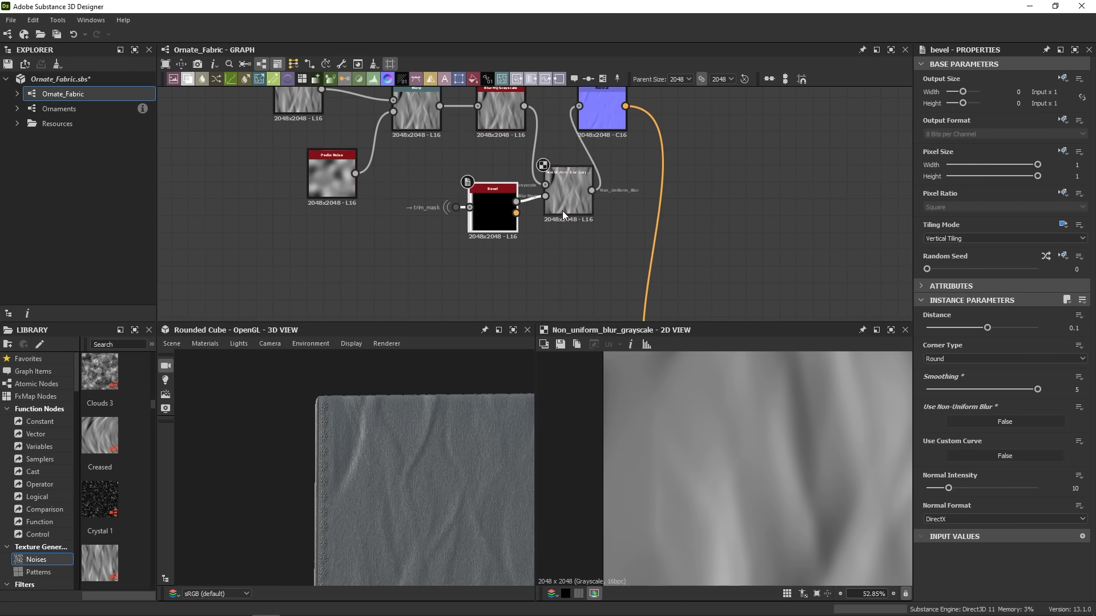
pyautogui.moveTo(610, 117); pyautogui.dragTo(645, 214)
# Step: Enclose the crease nodes, from the Creased noise through the Normal, in a frame titled Folds
pyautogui.scroll(-5, 642, 209)
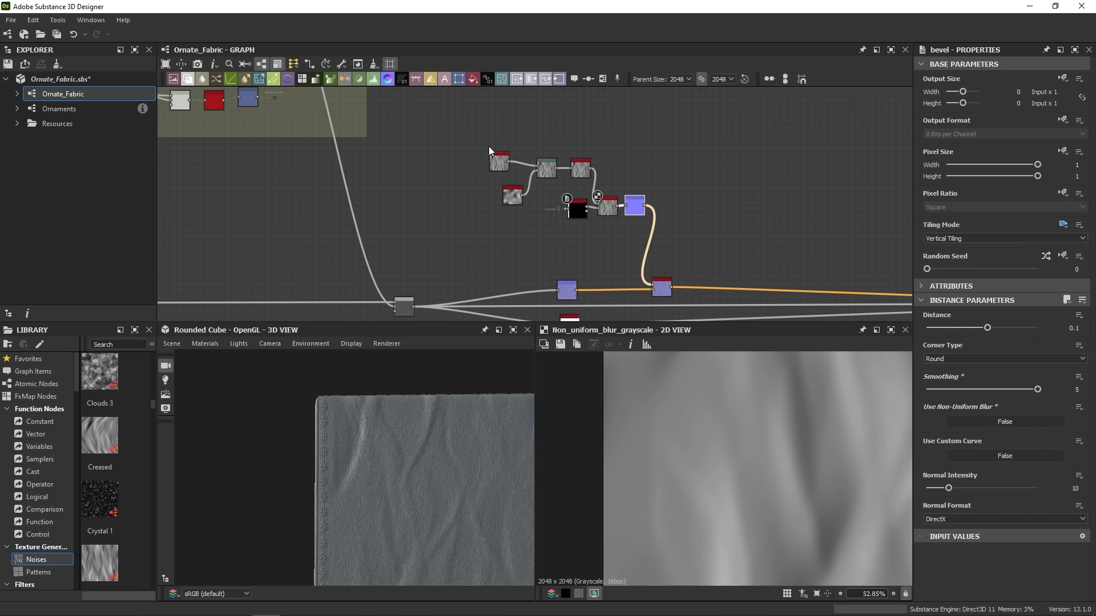
pyautogui.moveTo(433, 141); pyautogui.dragTo(630, 236)
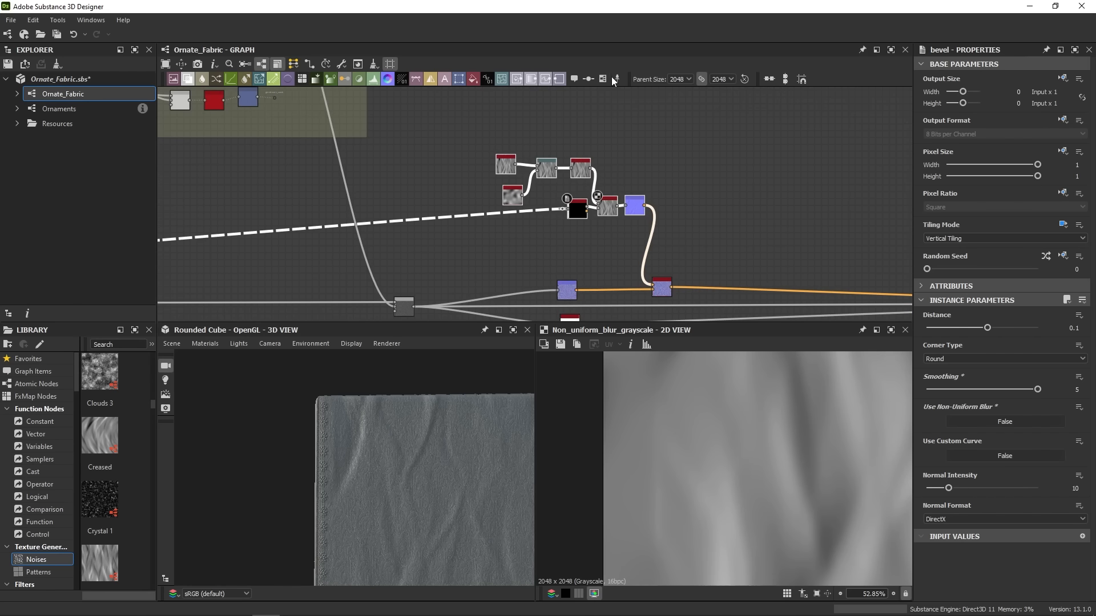
pyautogui.click(603, 79)
pyautogui.click(1037, 222)
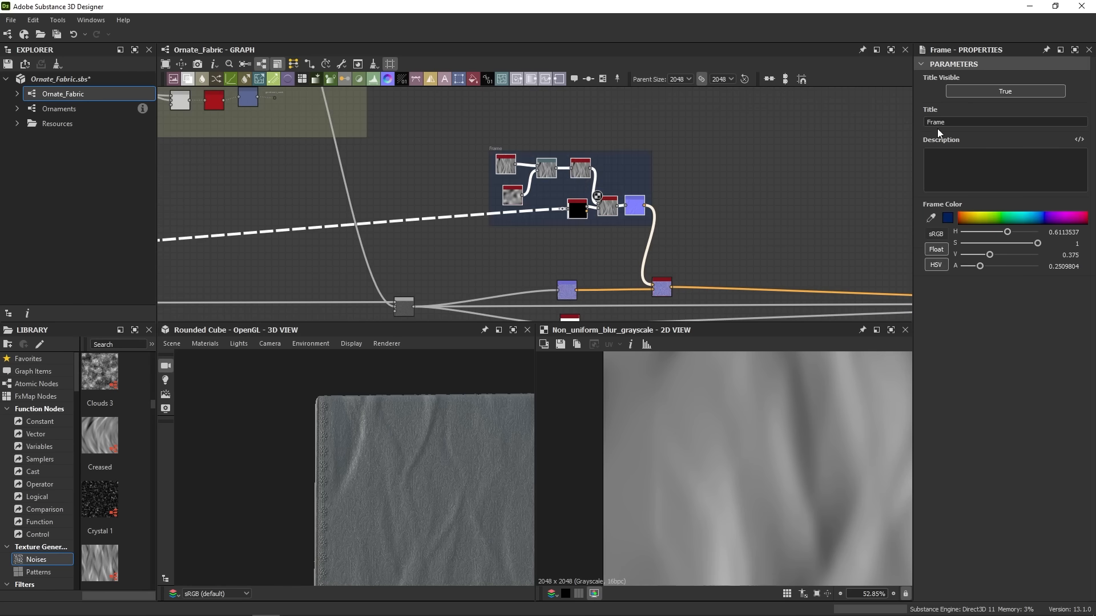
pyautogui.moveTo(953, 122); pyautogui.dragTo(886, 122)
pyautogui.write('Folds')
pyautogui.press('Return')
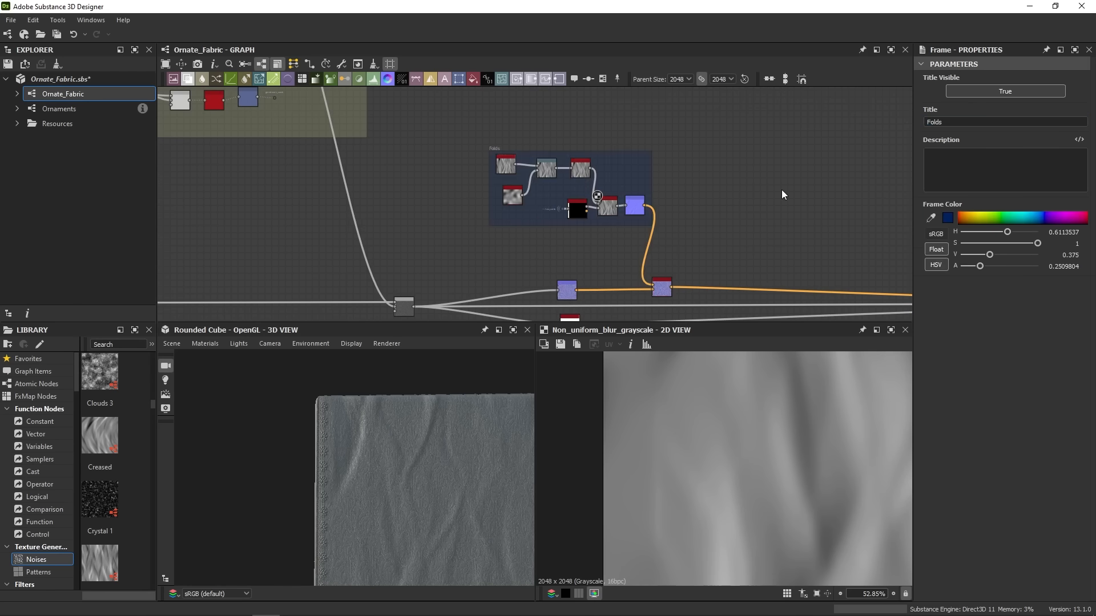
# Step: Check the folds on the rounded cube under rotated lighting and lower the intensity of the Folds frame's Normal node
pyautogui.scroll(-8, 782, 190)
pyautogui.scroll(-1, 663, 220)
pyautogui.moveTo(663, 221); pyautogui.dragTo(719, 223, button='middle')
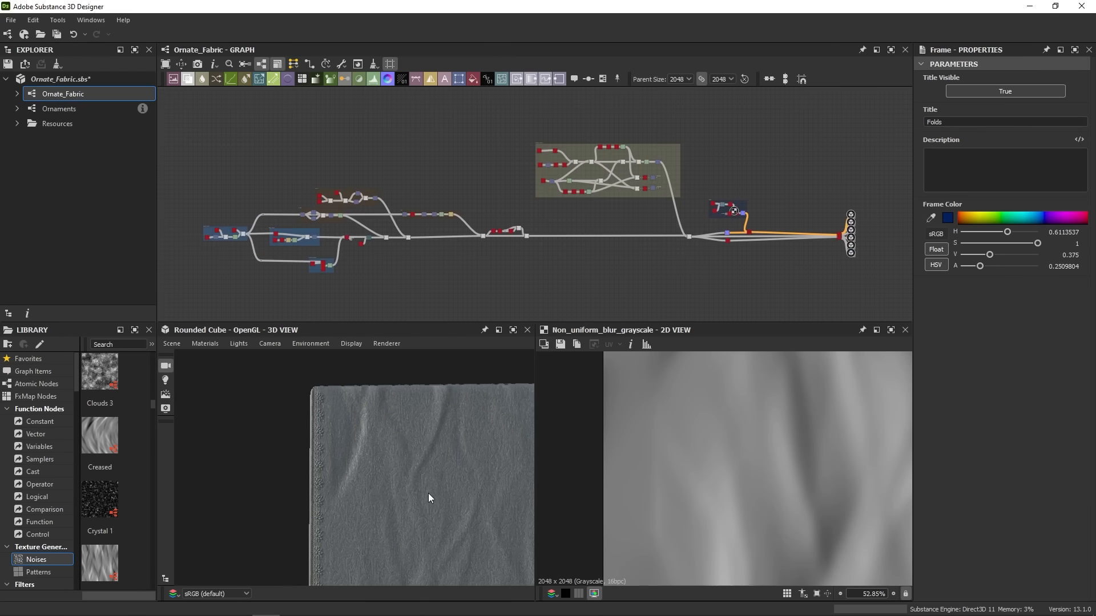
pyautogui.scroll(5, 428, 493)
pyautogui.moveTo(378, 424); pyautogui.dragTo(413, 447)
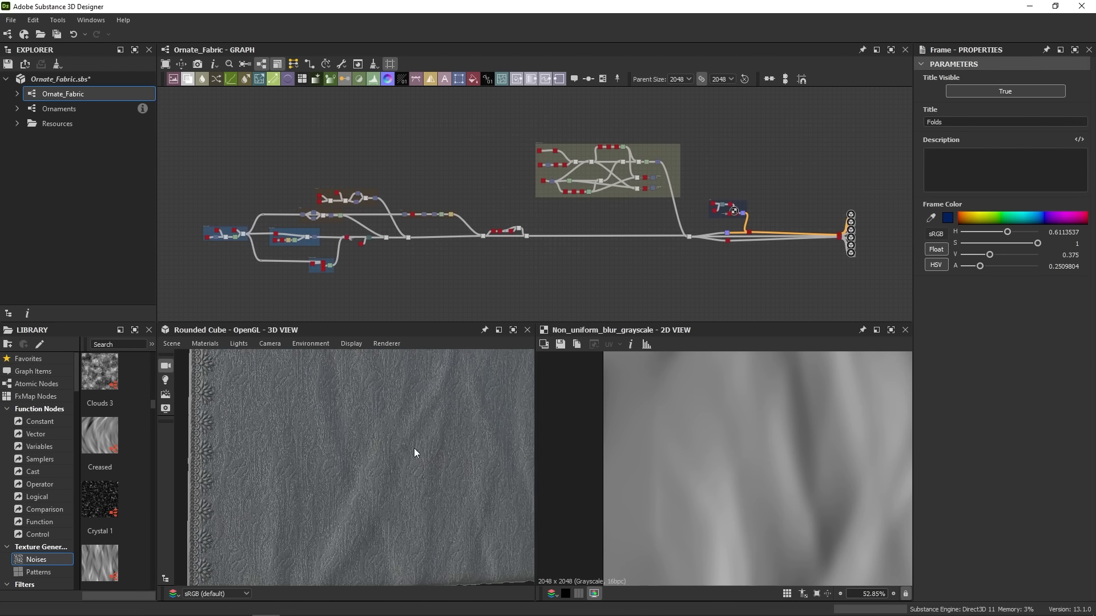
pyautogui.keyDown('ctrl'); pyautogui.keyDown('shift'); pyautogui.moveTo(414, 448); pyautogui.dragTo(435, 456, button='right'); pyautogui.keyUp('shift'); pyautogui.keyUp('ctrl')
pyautogui.scroll(4, 757, 236)
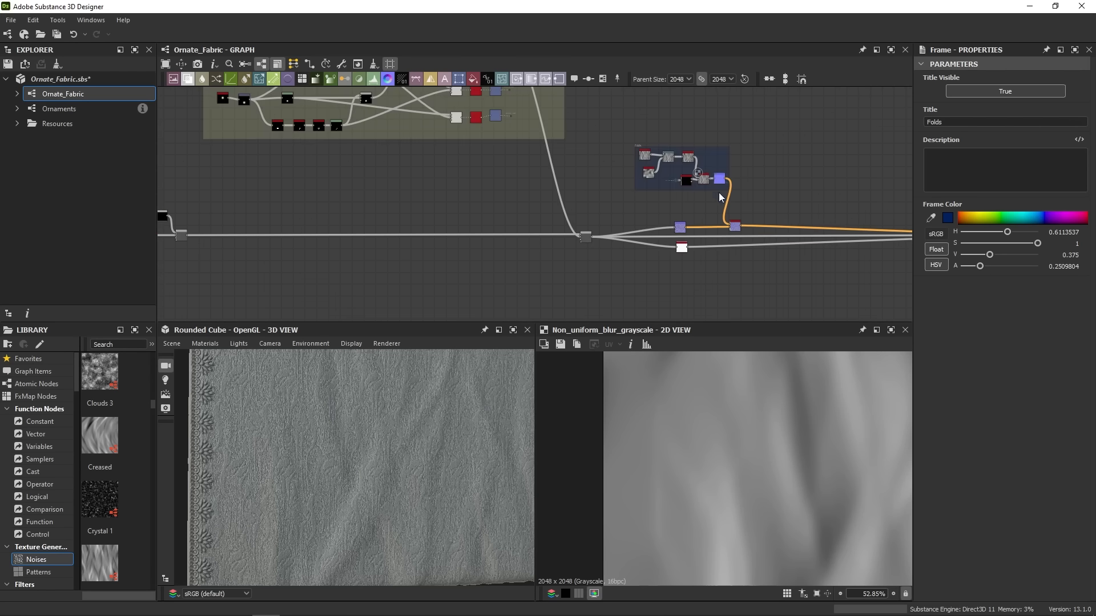
pyautogui.click(720, 180)
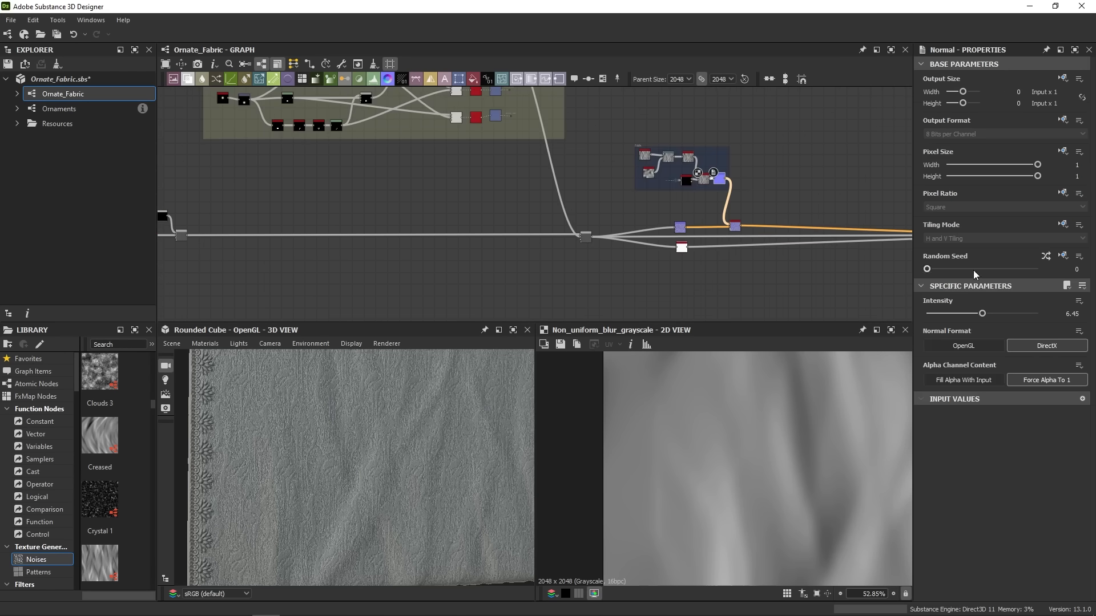
pyautogui.moveTo(984, 318); pyautogui.dragTo(961, 317)
# Step: Set the Blur HQ Grayscale's intensity in the Folds frame to 5.25 and check the softened creases on the whole cube
pyautogui.scroll(2, 701, 183)
pyautogui.click(706, 177)
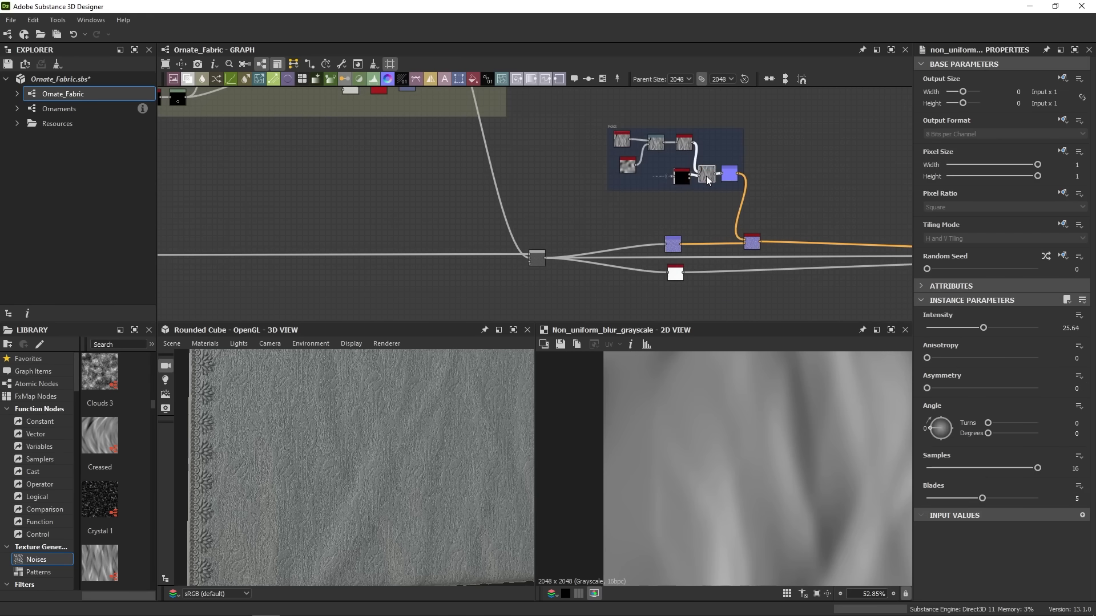
pyautogui.scroll(3, 706, 176)
pyautogui.click(686, 141)
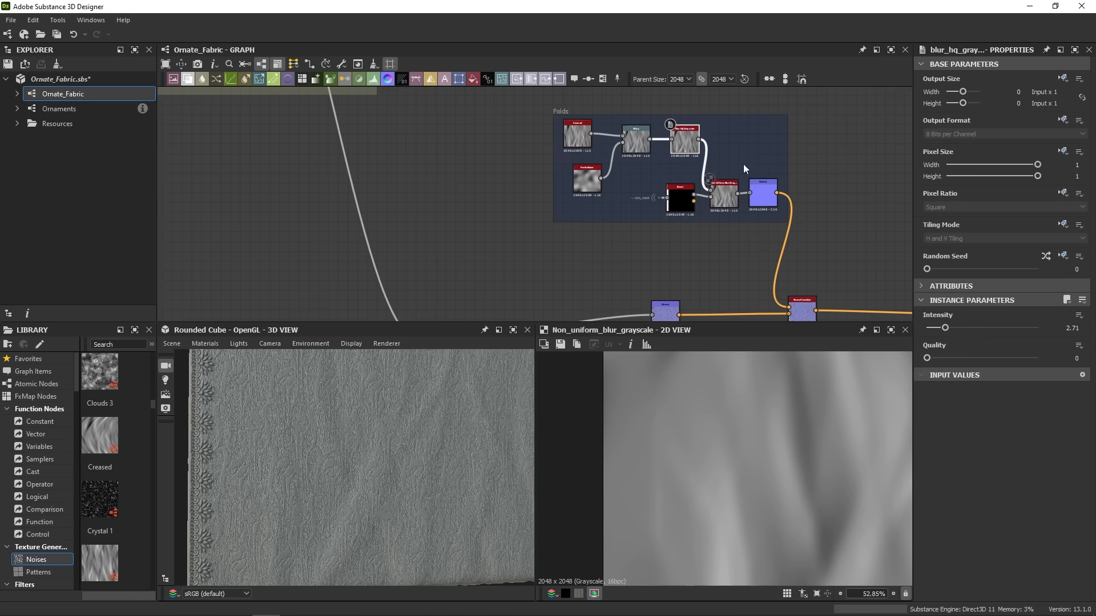
pyautogui.click(957, 327)
pyautogui.moveTo(956, 327); pyautogui.dragTo(963, 327)
pyautogui.scroll(-5, 315, 446)
pyautogui.moveTo(315, 446); pyautogui.dragTo(388, 494)
pyautogui.scroll(-5, 447, 265)
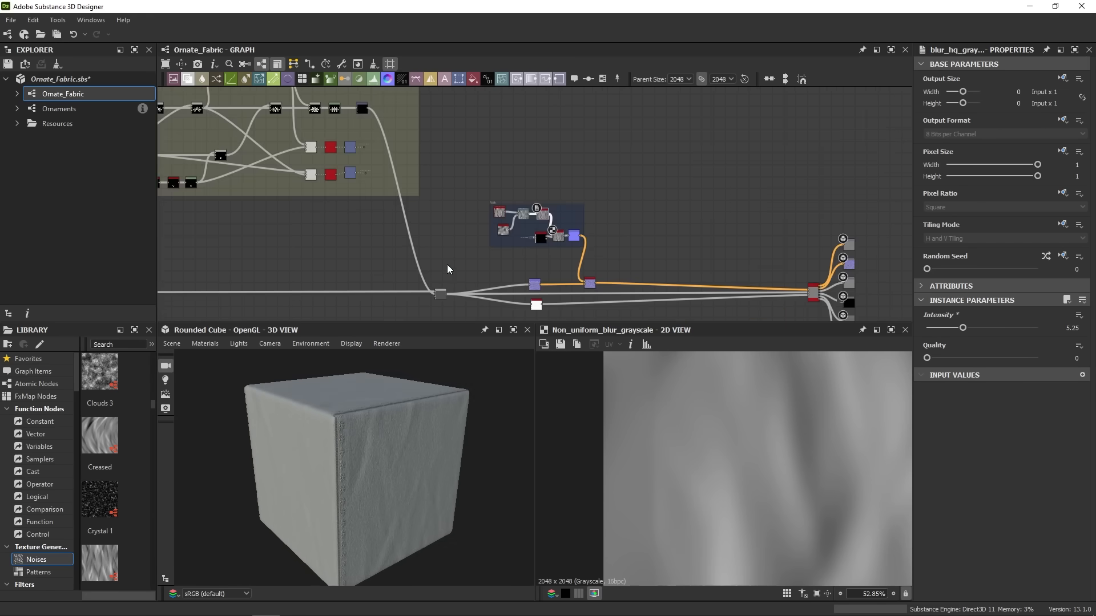